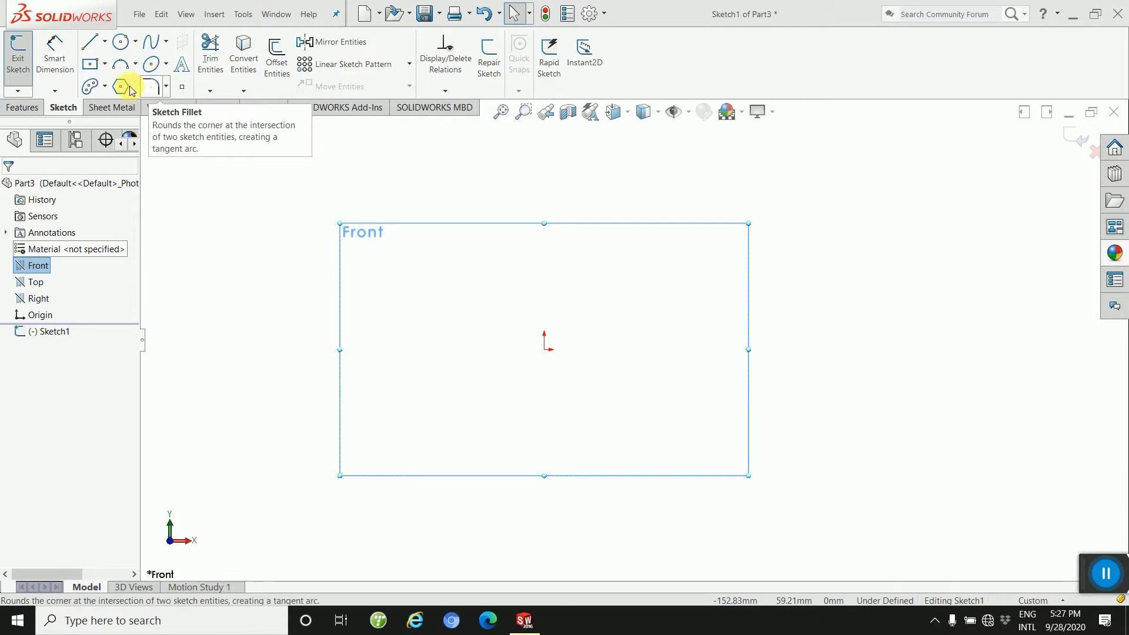
Sketch an open stepped profile of five connected horizontal and vertical lines above the origin, ending in a horizontal segment about 40 mm long.
{"action": "left_click", "coordinate": [106, 42]}
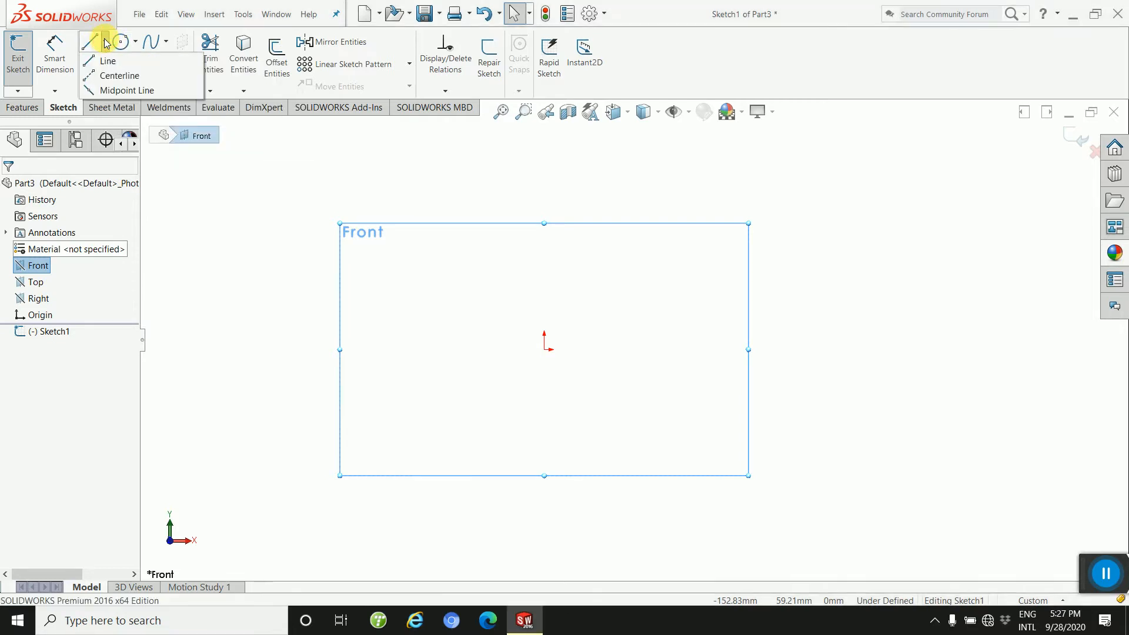
{"action": "left_click", "coordinate": [103, 57]}
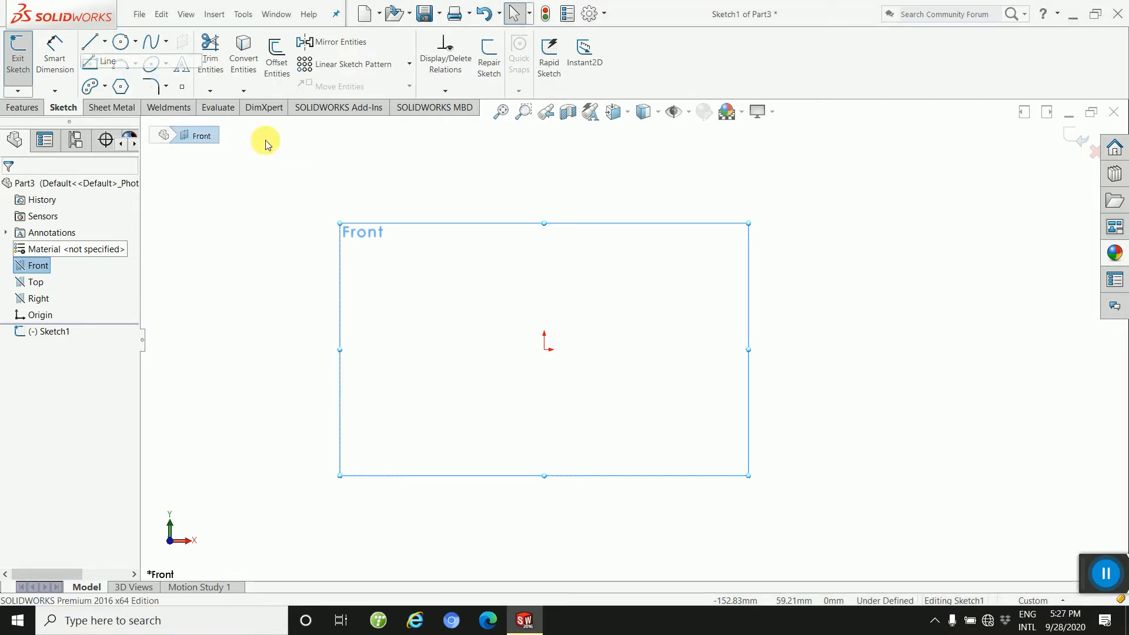
{"action": "left_click", "coordinate": [427, 290]}
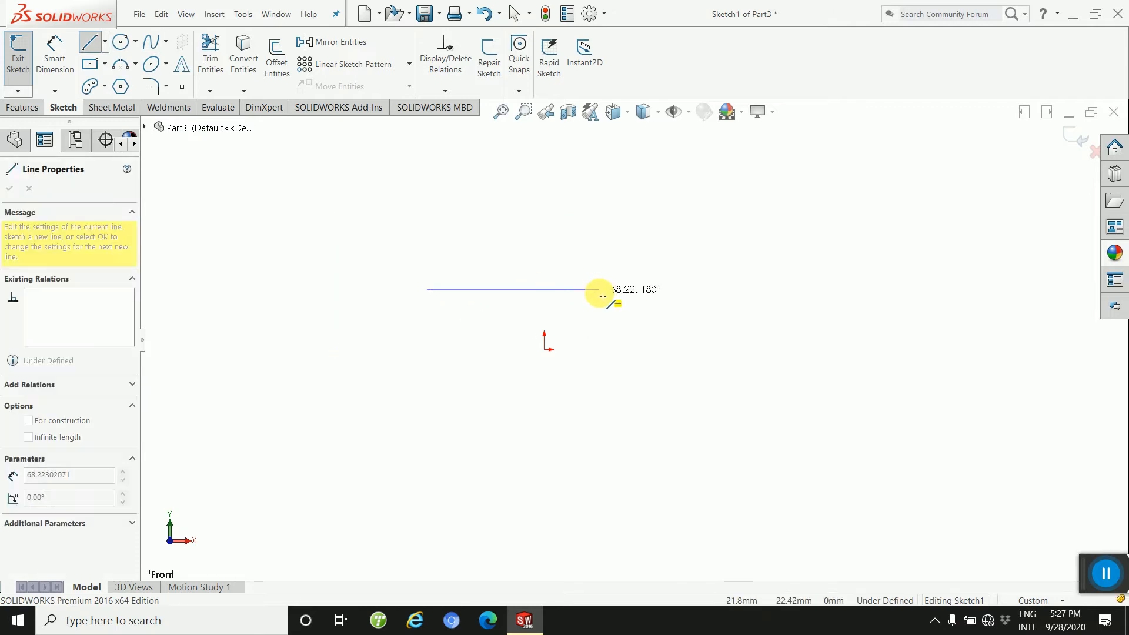
{"action": "left_click", "coordinate": [603, 289]}
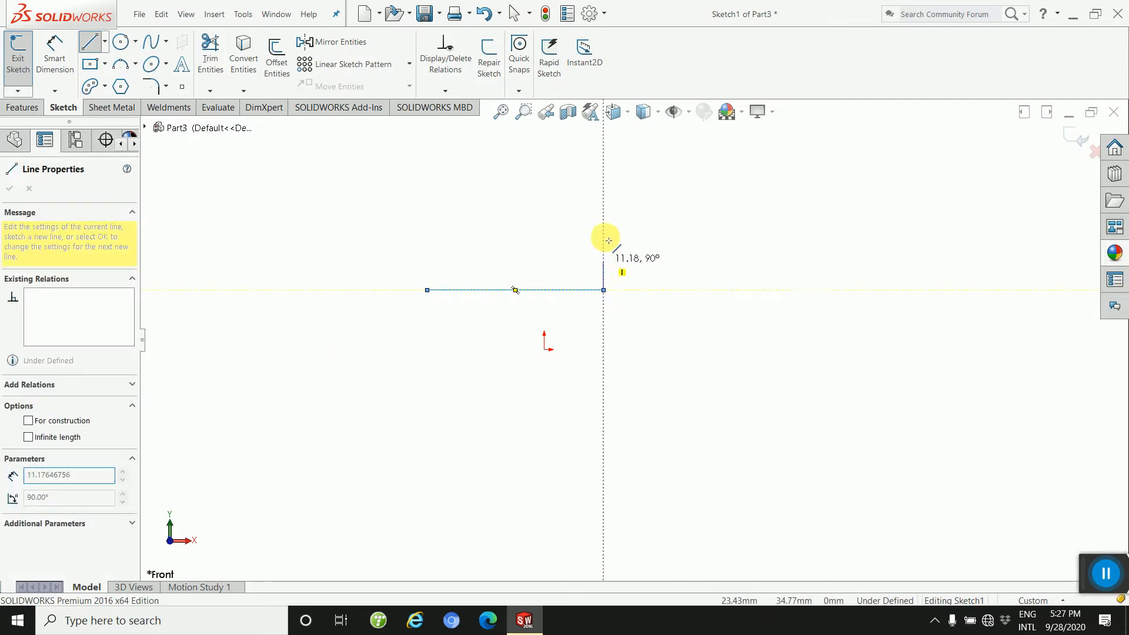
{"action": "left_click", "coordinate": [603, 197]}
{"action": "left_click", "coordinate": [660, 197]}
{"action": "left_click", "coordinate": [661, 281]}
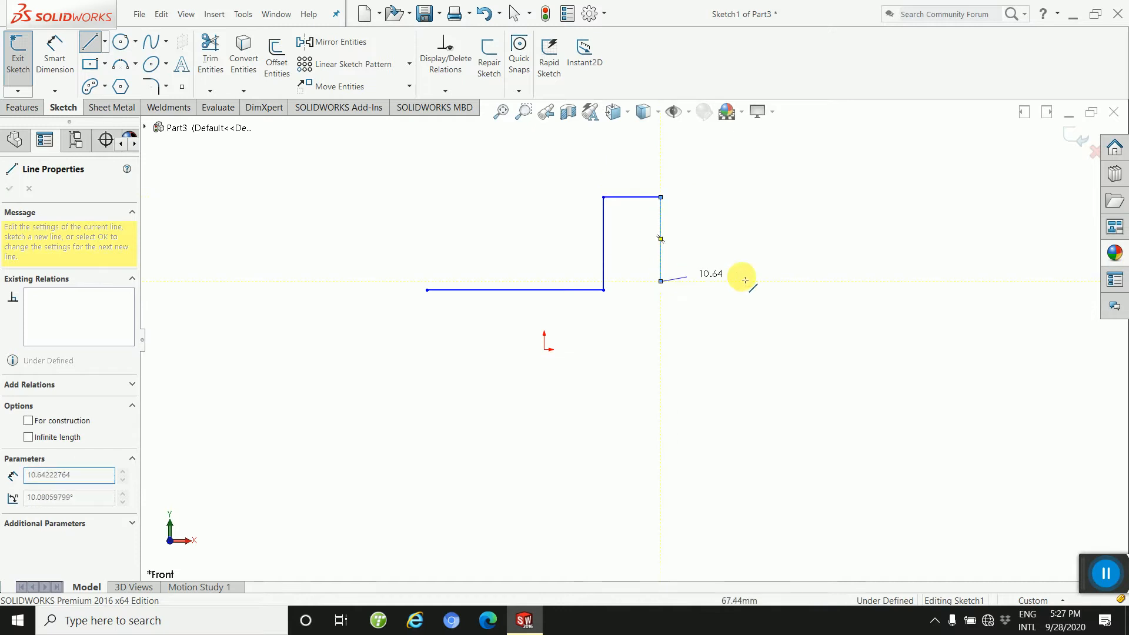
{"action": "double_click", "coordinate": [761, 281]}
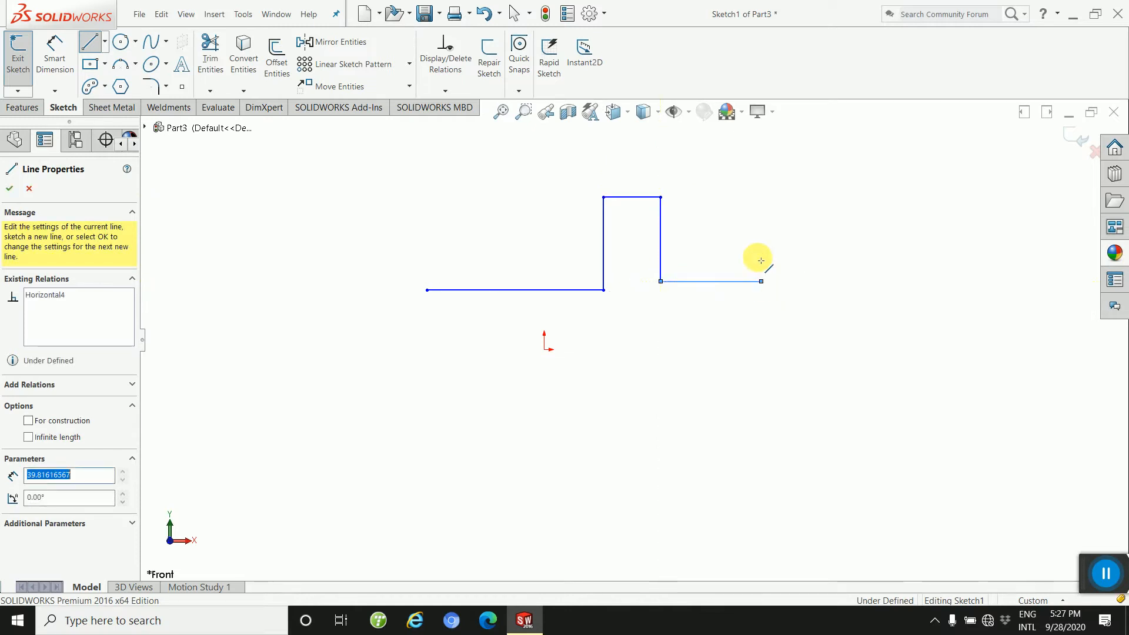
{"action": "right_click", "coordinate": [764, 223]}
{"action": "left_click", "coordinate": [785, 232]}
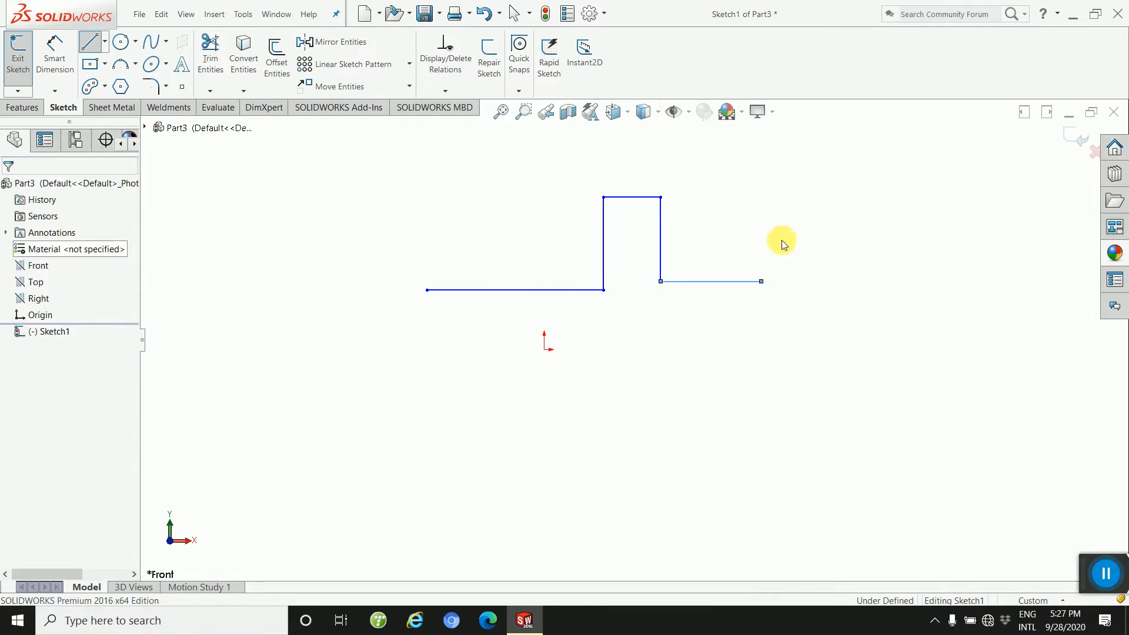
Sketch a stepped chain of four centerlines left of and below the origin, alternating vertical and horizontal from the upper end.
{"action": "left_click", "coordinate": [104, 41]}
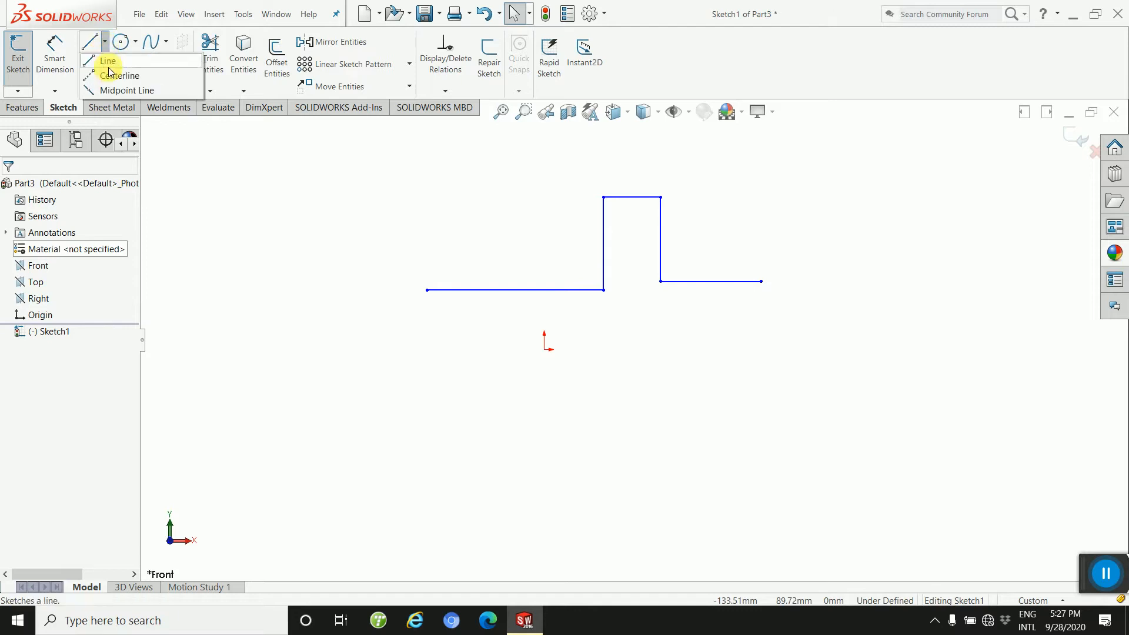
{"action": "left_click", "coordinate": [114, 77]}
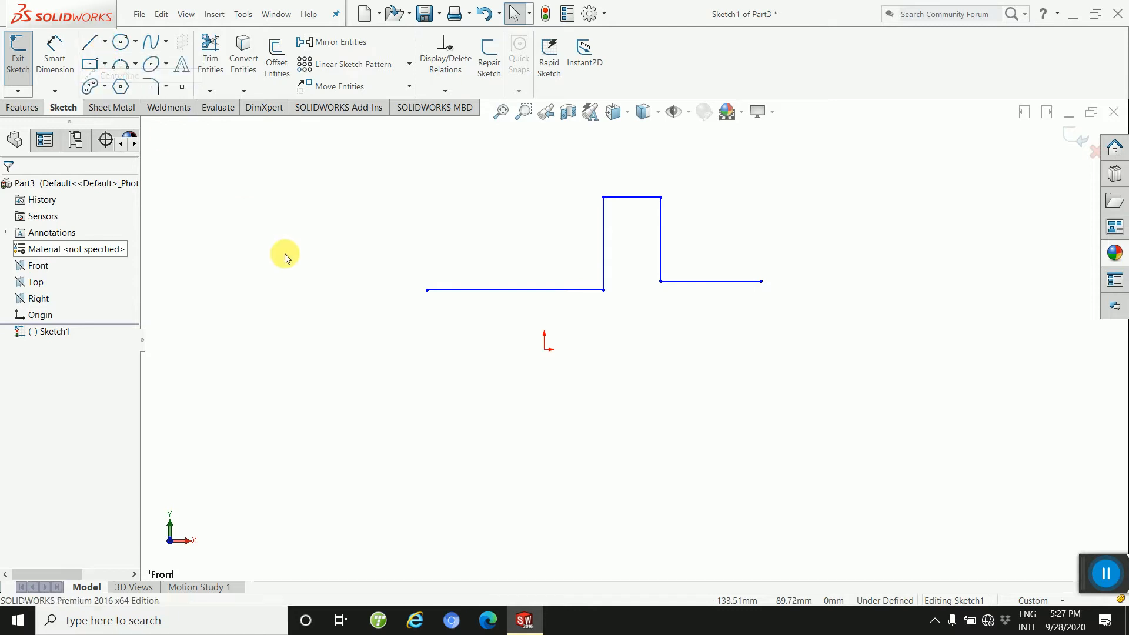
{"action": "left_click", "coordinate": [323, 199]}
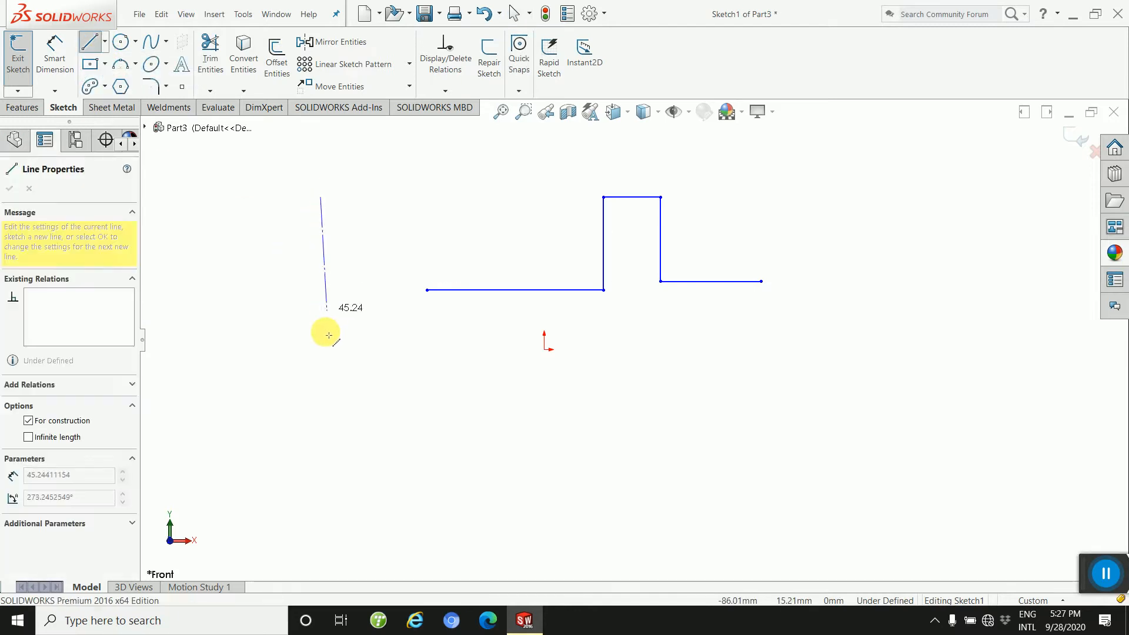
{"action": "left_click", "coordinate": [320, 393]}
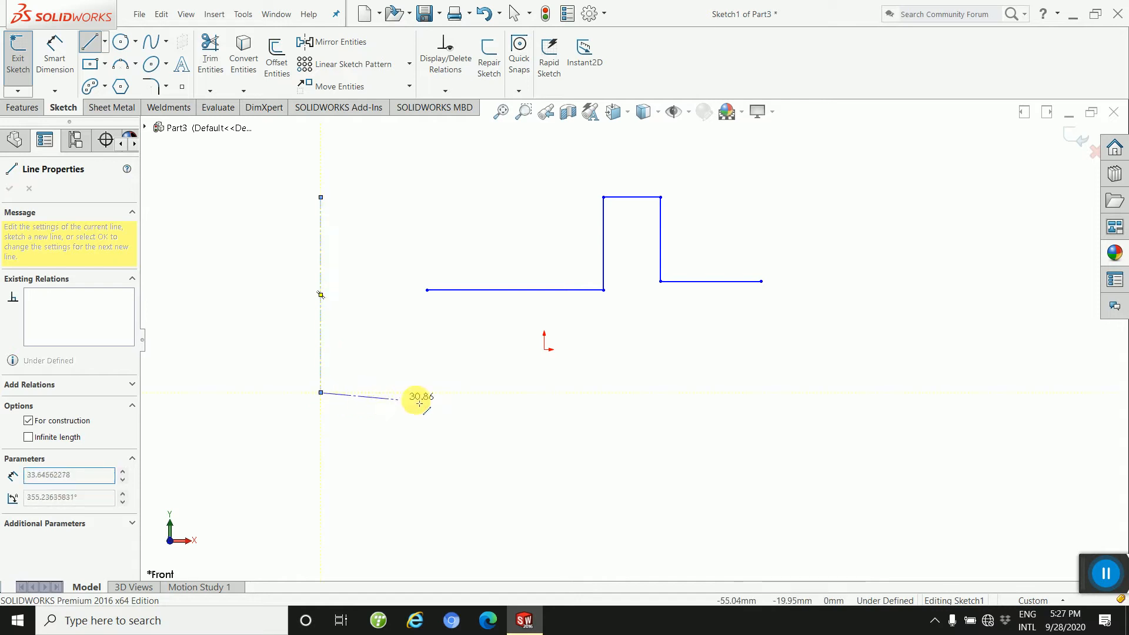
{"action": "left_click", "coordinate": [467, 392]}
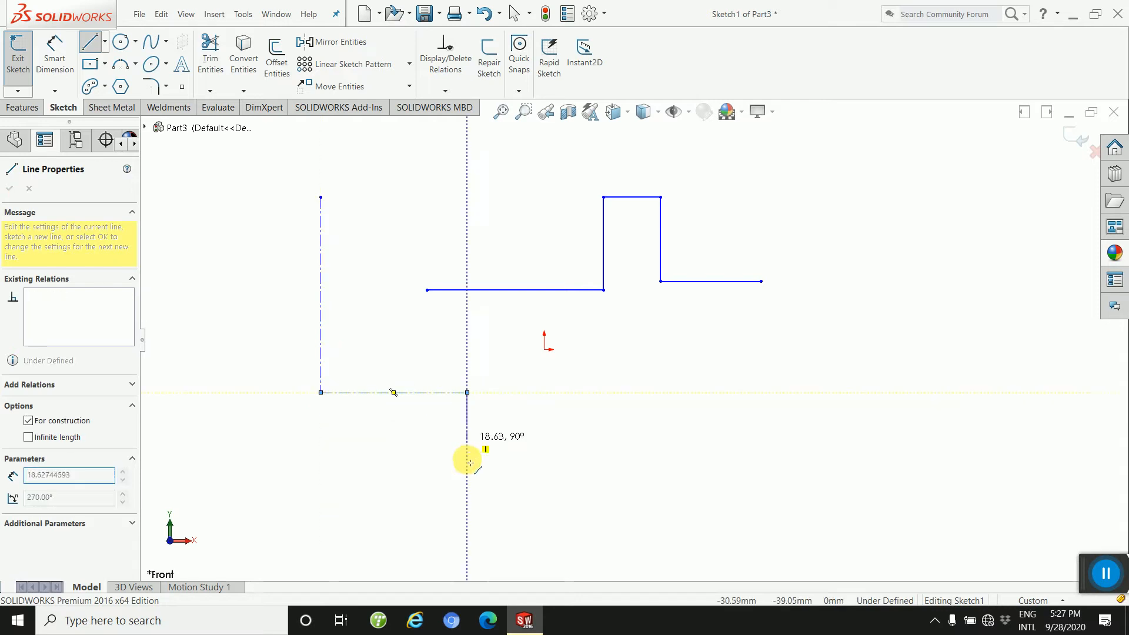
{"action": "left_click", "coordinate": [467, 505]}
{"action": "left_click", "coordinate": [588, 504]}
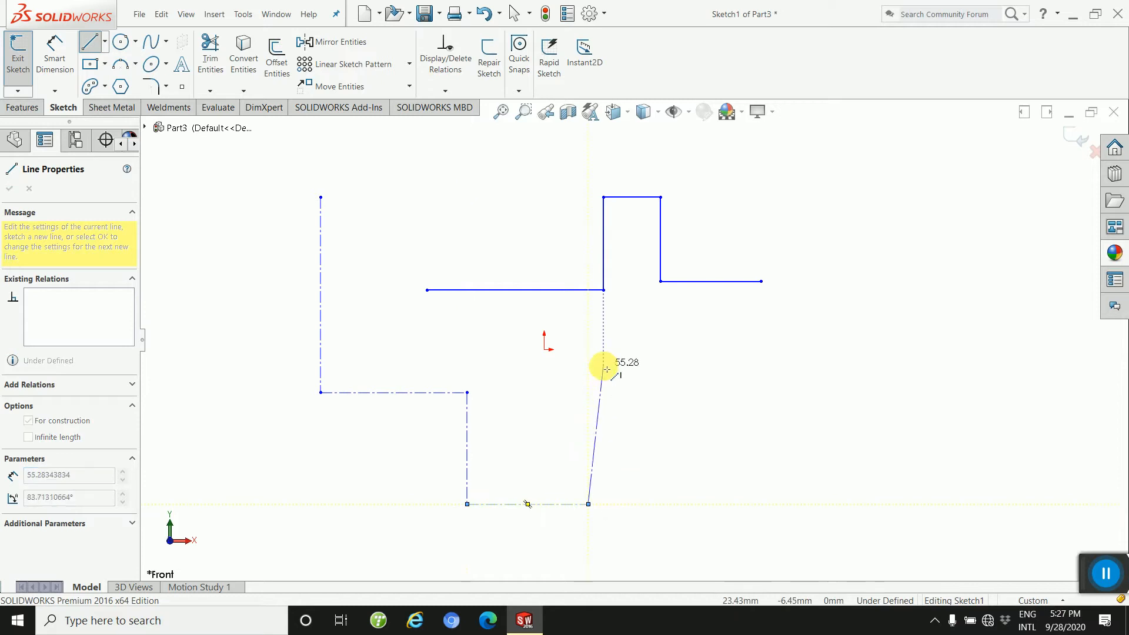
{"action": "right_click", "coordinate": [605, 366]}
{"action": "left_click", "coordinate": [641, 379]}
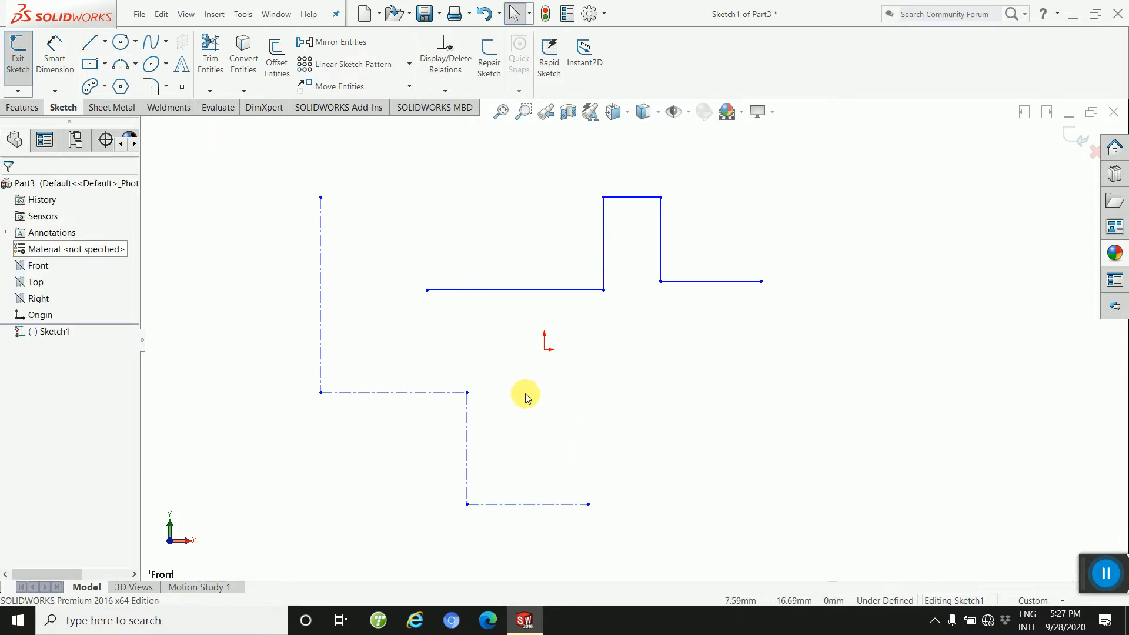
Sketch a vertical midpoint line centred on the midpoint of the solid profile's last horizontal segment.
{"action": "left_click", "coordinate": [106, 42]}
{"action": "left_click", "coordinate": [121, 90]}
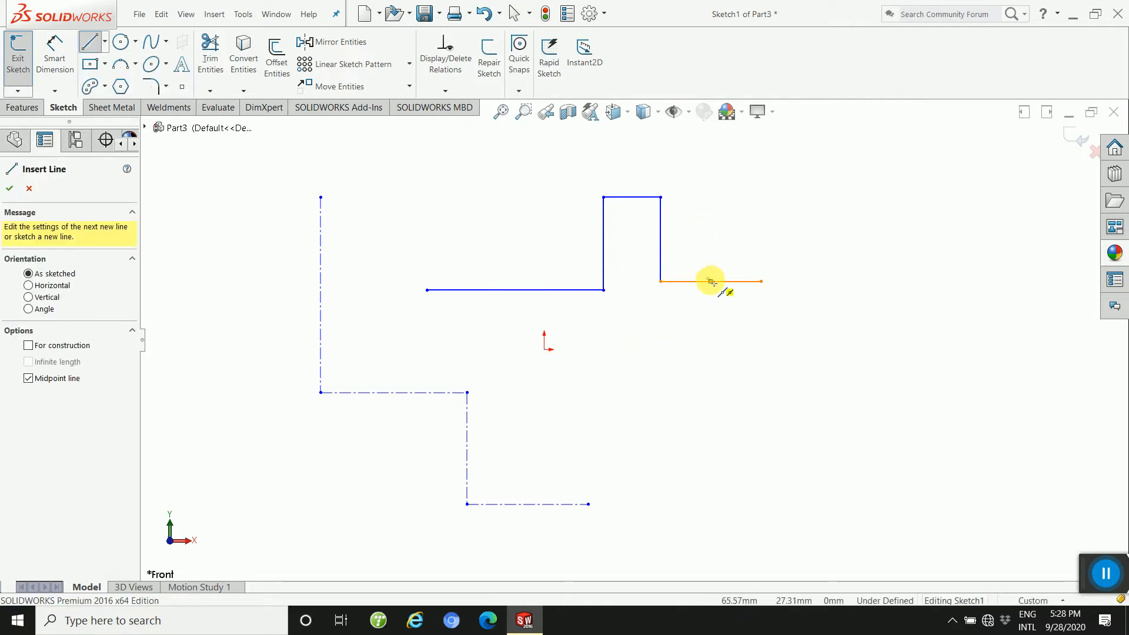
{"action": "left_click", "coordinate": [710, 281]}
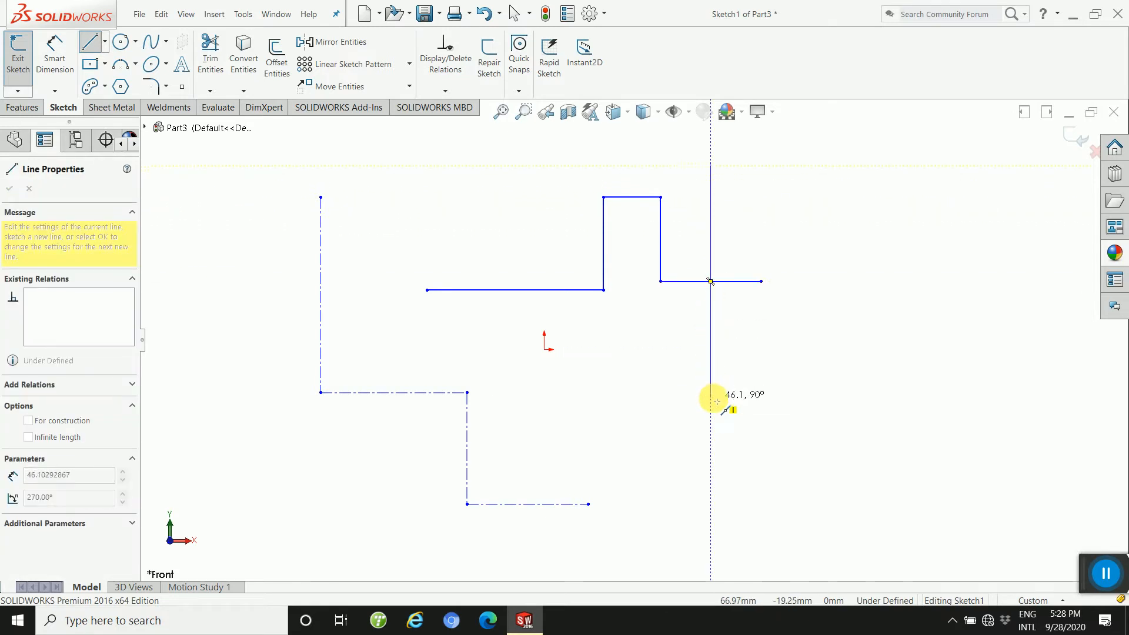
{"action": "left_click", "coordinate": [711, 365]}
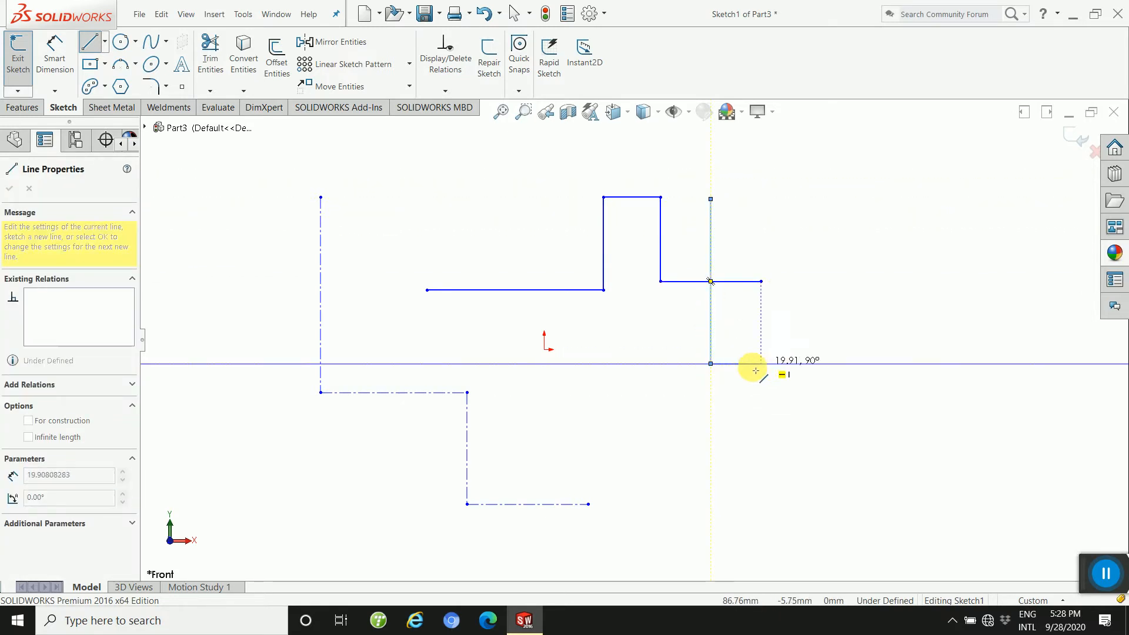
{"action": "right_click", "coordinate": [814, 319]}
{"action": "left_click", "coordinate": [839, 324]}
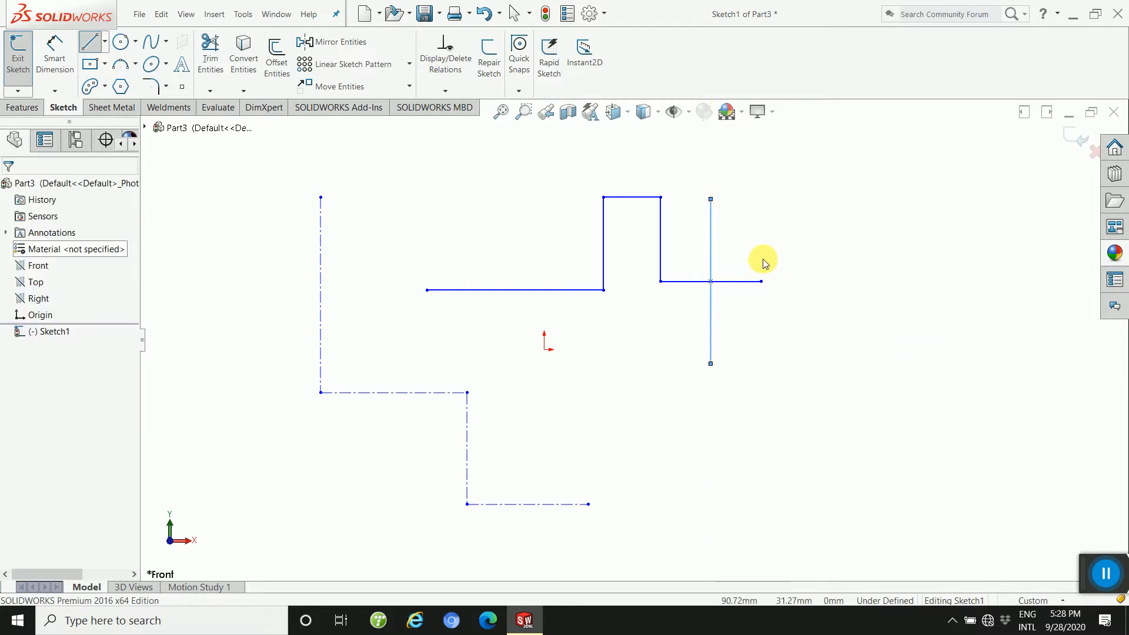
Sketch a horizontal midpoint line centred on the lower endpoint of the vertical midpoint line.
{"action": "left_click", "coordinate": [104, 46]}
{"action": "left_click", "coordinate": [110, 88]}
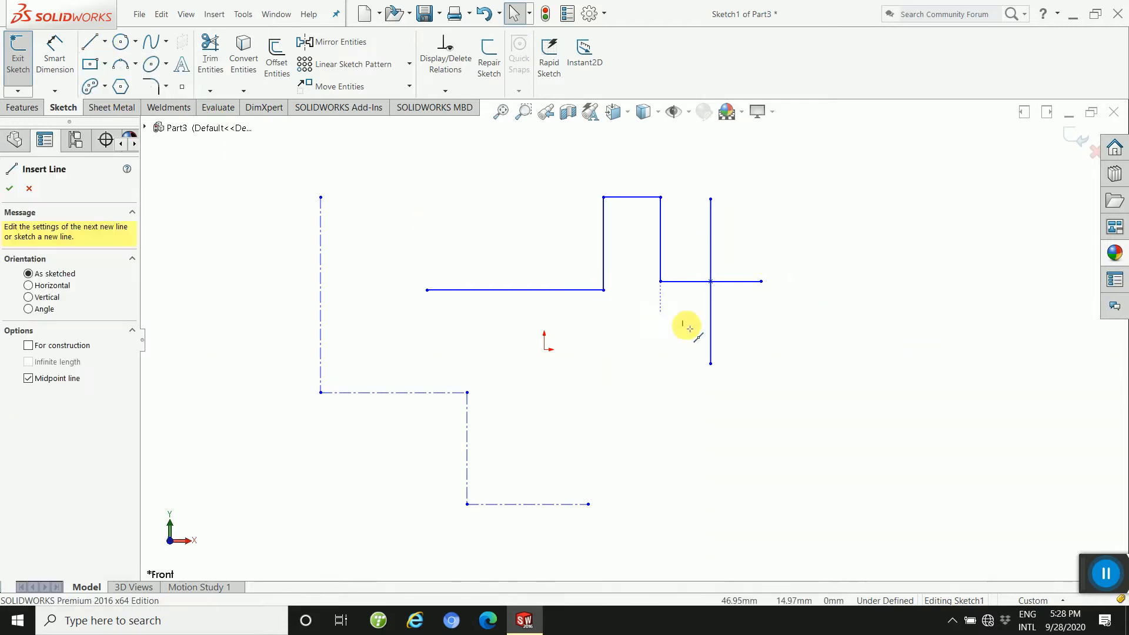
{"action": "left_click", "coordinate": [711, 365]}
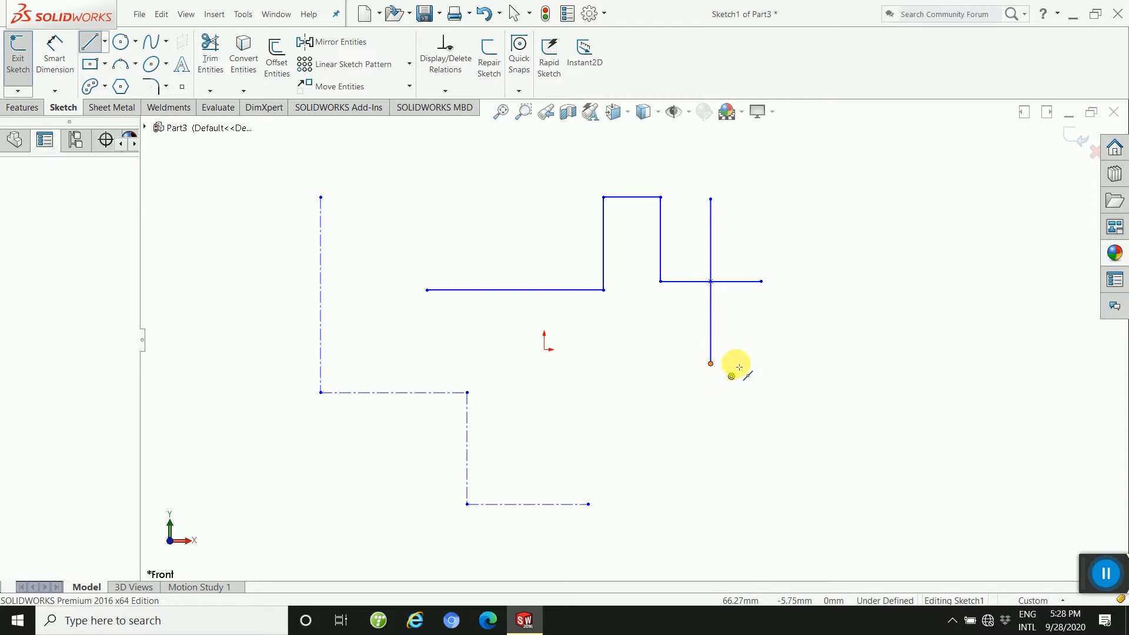
{"action": "left_click", "coordinate": [794, 364]}
{"action": "right_click", "coordinate": [813, 310]}
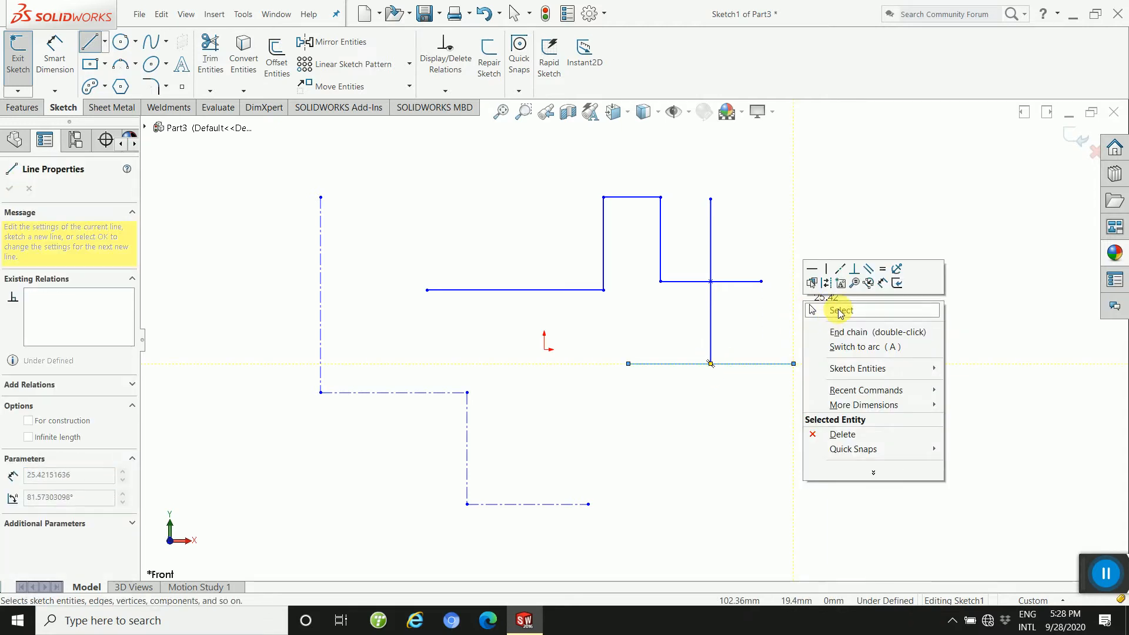
{"action": "left_click", "coordinate": [840, 311]}
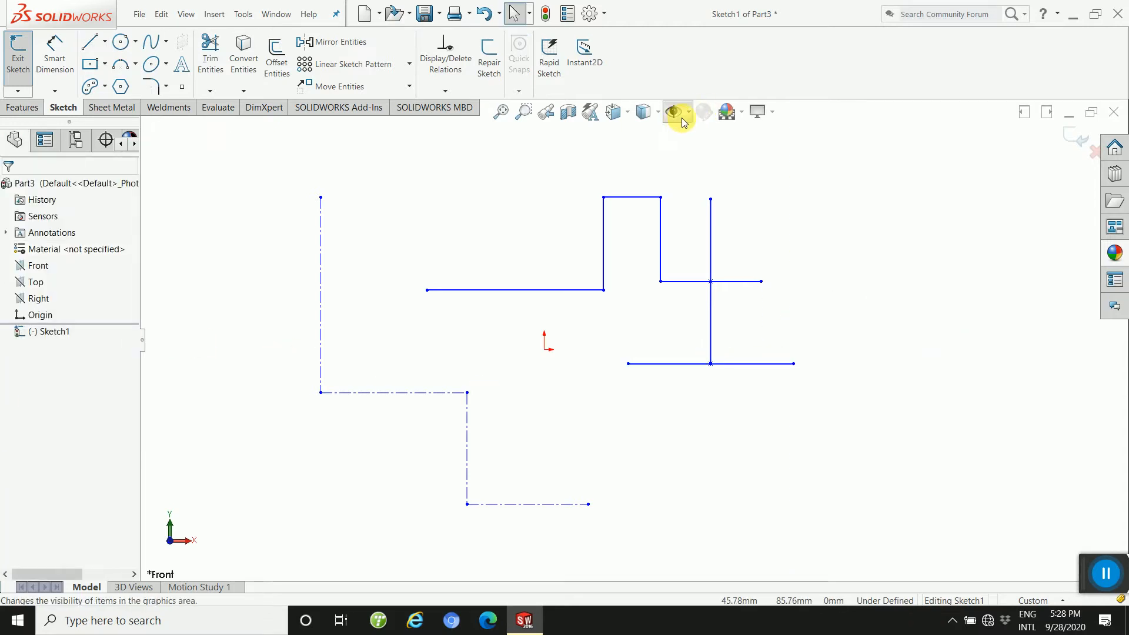
Sketch two centre-based circles, one above the other, right of the line profile, the lower one with a radius of about 35 mm.
{"action": "left_click", "coordinate": [136, 45]}
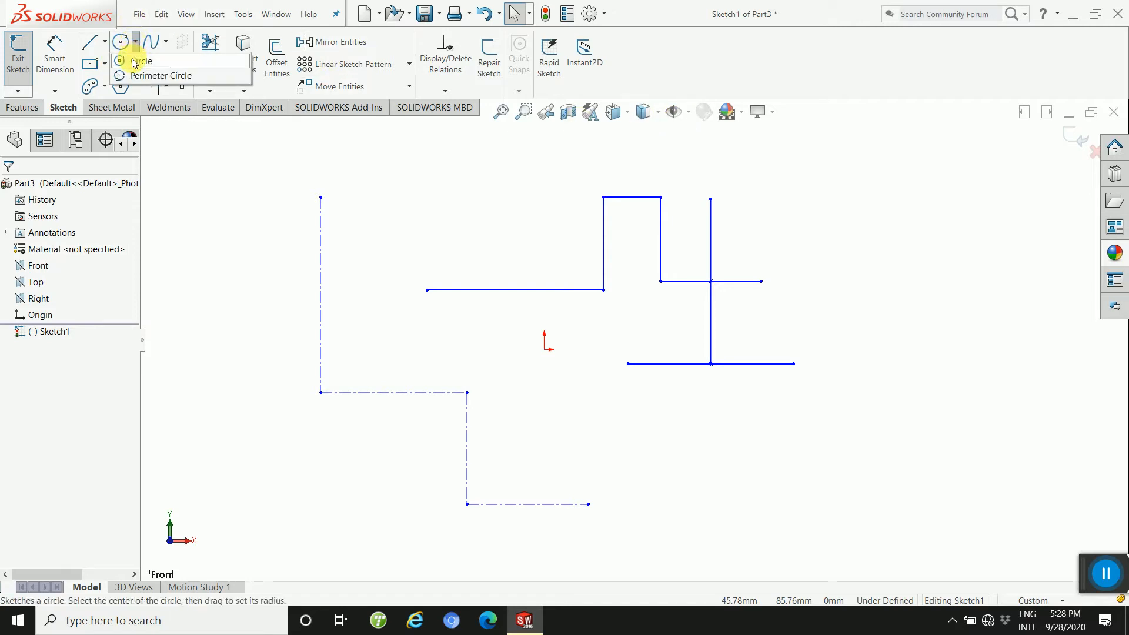
{"action": "left_click", "coordinate": [142, 61]}
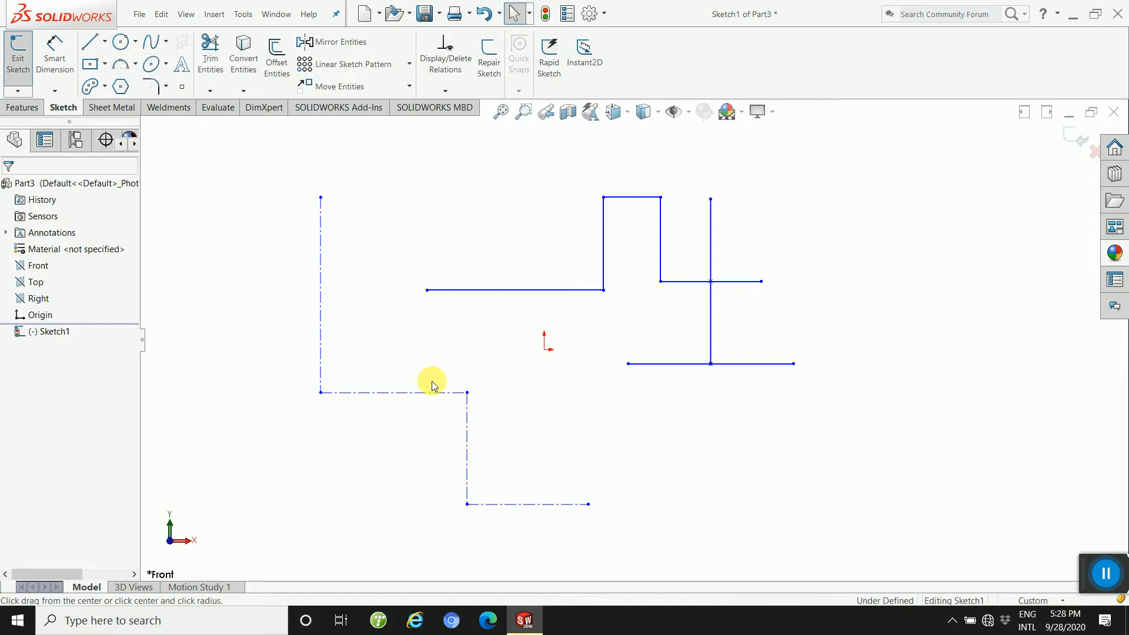
{"action": "left_click_drag", "start_coordinate": [884, 216], "coordinate": [940, 262]}
{"action": "left_click_drag", "start_coordinate": [907, 396], "coordinate": [970, 457]}
{"action": "right_click", "coordinate": [676, 423]}
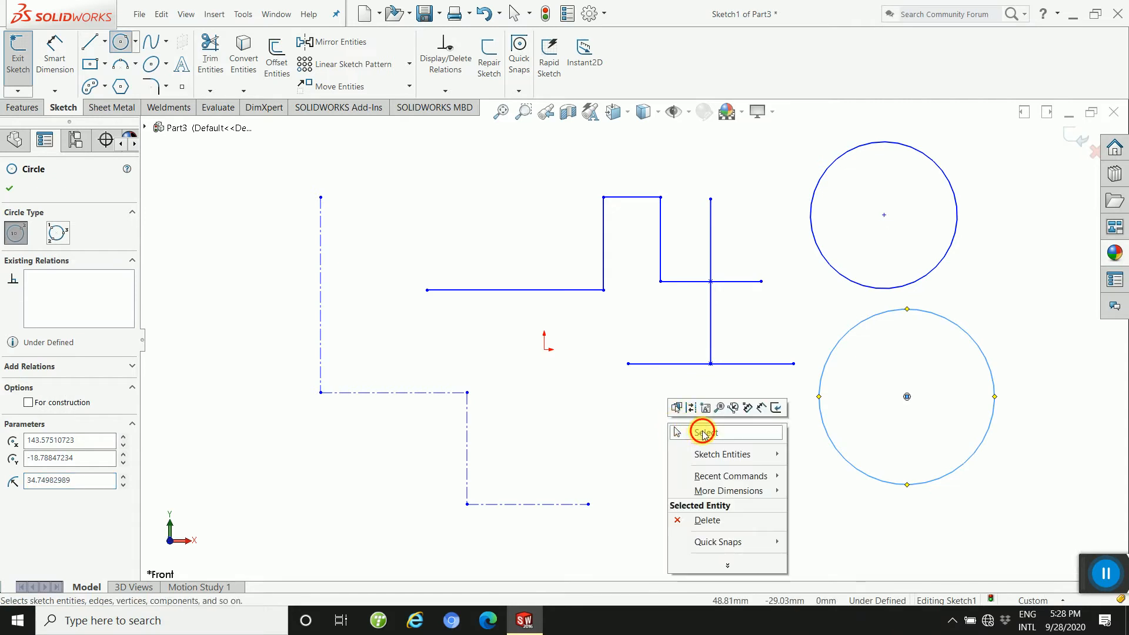
{"action": "left_click", "coordinate": [703, 434]}
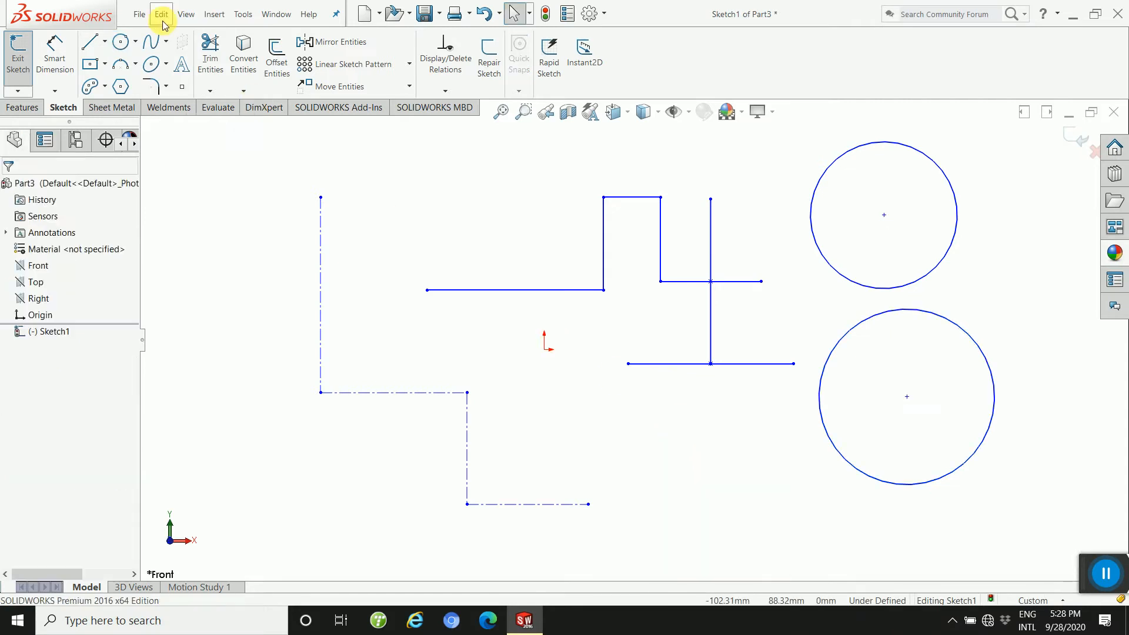
Sketch a perimeter circle with a radius of about 37 mm passing through the upper-left corner of the solid profile's raised step.
{"action": "left_click", "coordinate": [136, 43]}
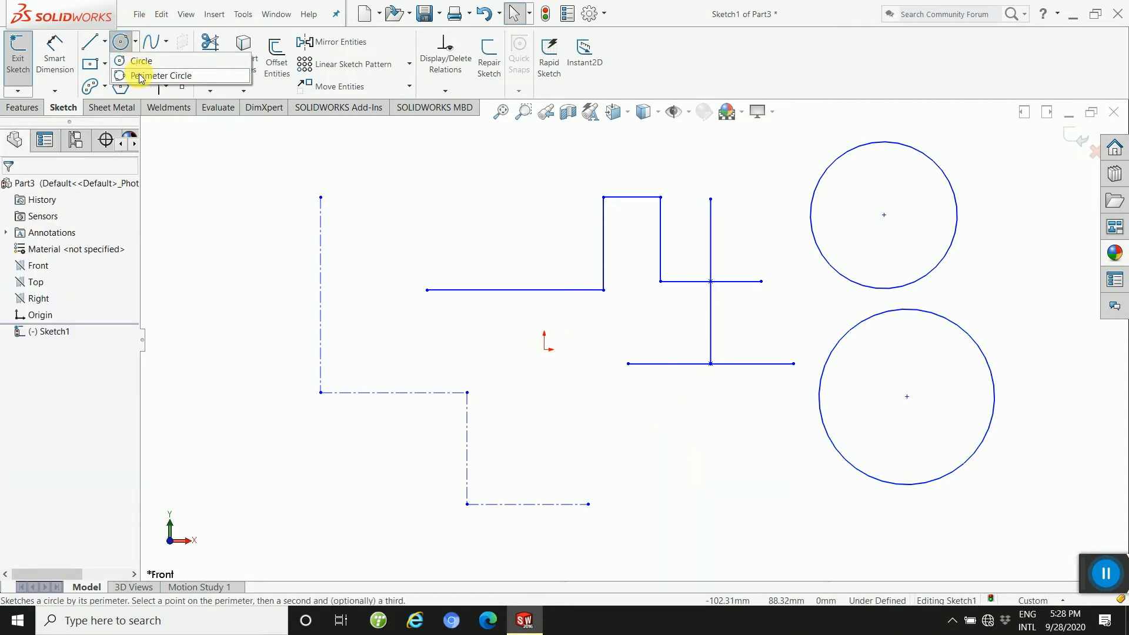
{"action": "left_click", "coordinate": [141, 77]}
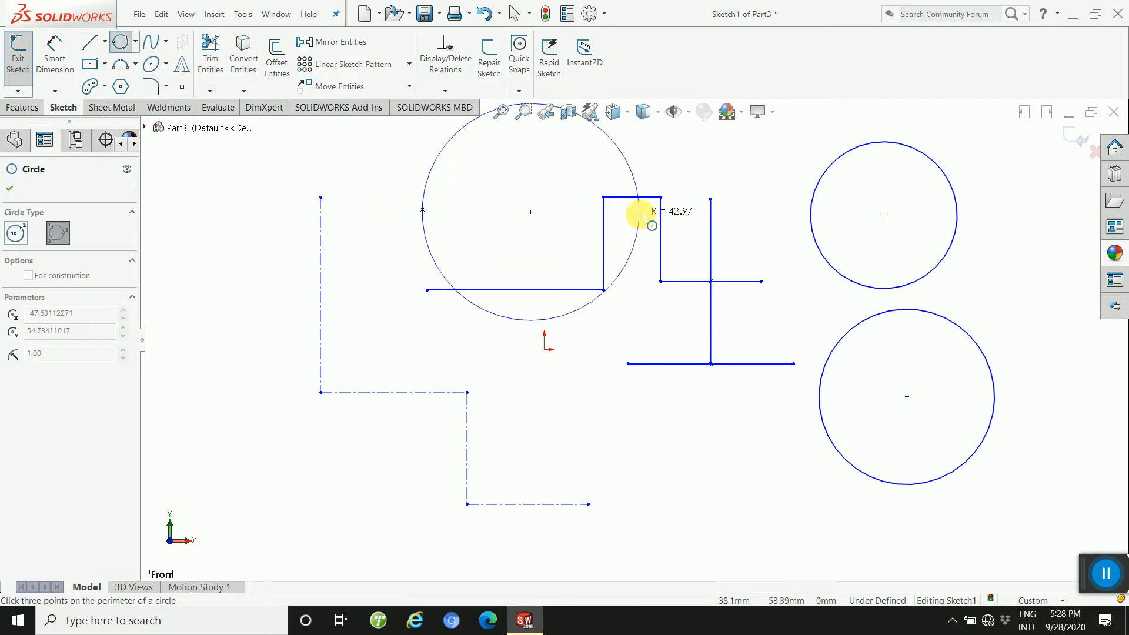
{"action": "left_click", "coordinate": [604, 197]}
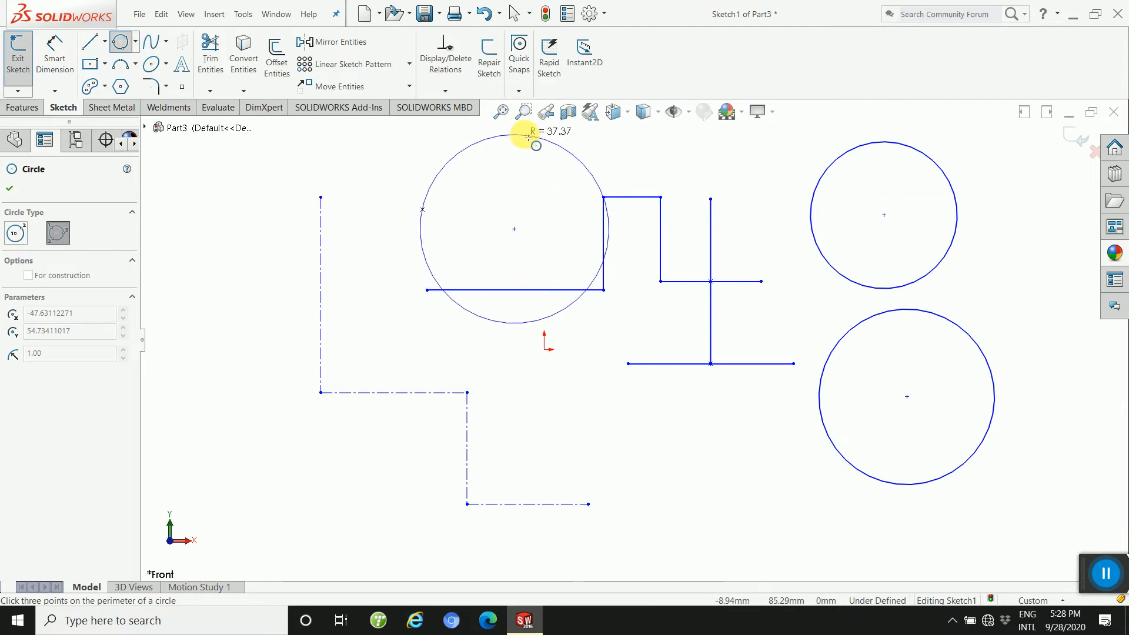
{"action": "left_click", "coordinate": [606, 160]}
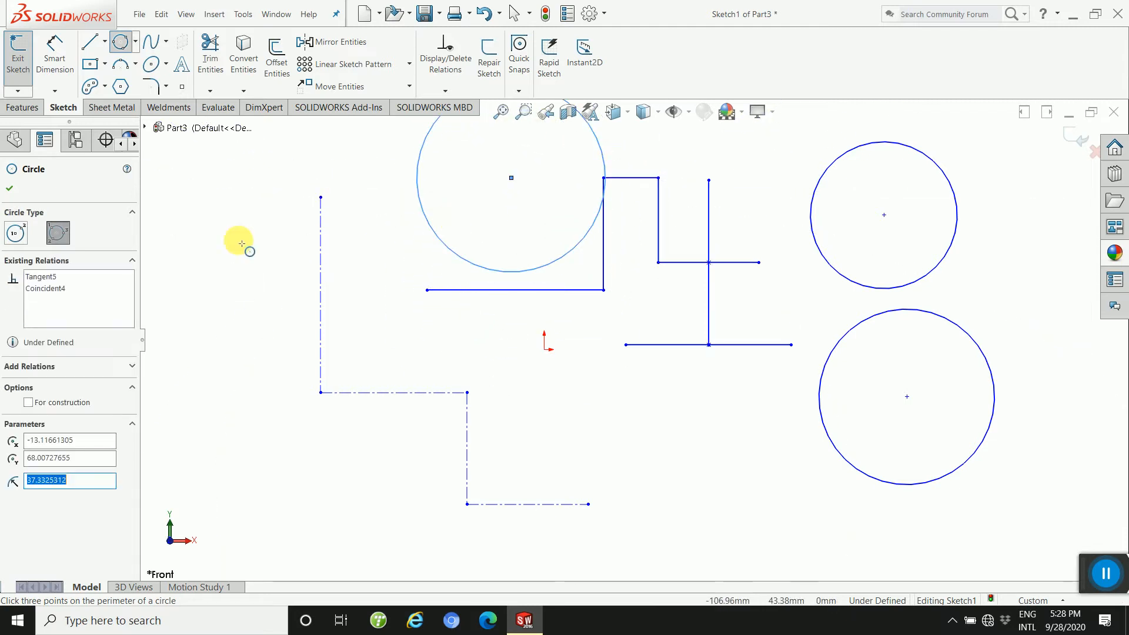
Sketch a second perimeter circle with a radius of about 20 mm, tangent to the left side of the vertical centerline.
{"action": "left_click", "coordinate": [220, 311]}
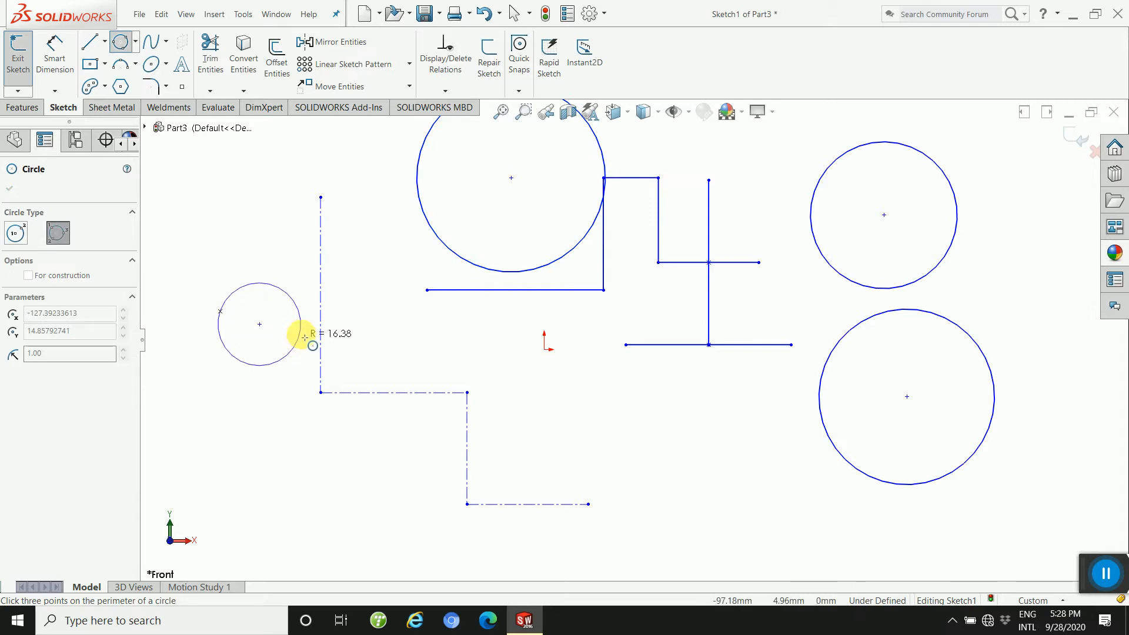
{"action": "left_click", "coordinate": [325, 298]}
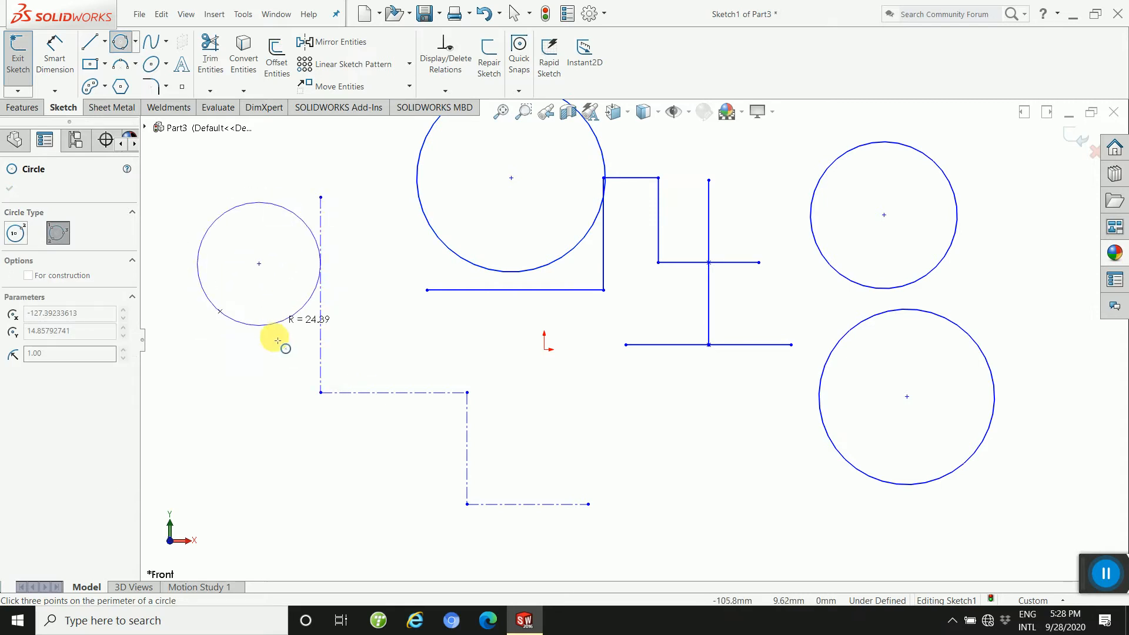
{"action": "left_click", "coordinate": [269, 374]}
{"action": "right_click", "coordinate": [245, 207]}
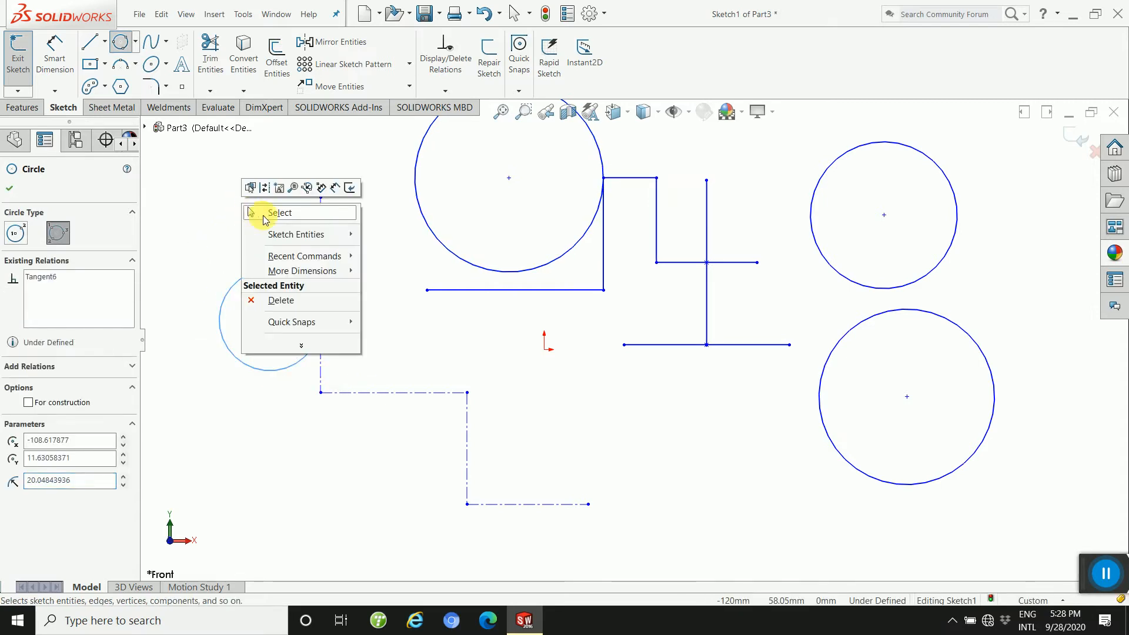
{"action": "left_click", "coordinate": [262, 212]}
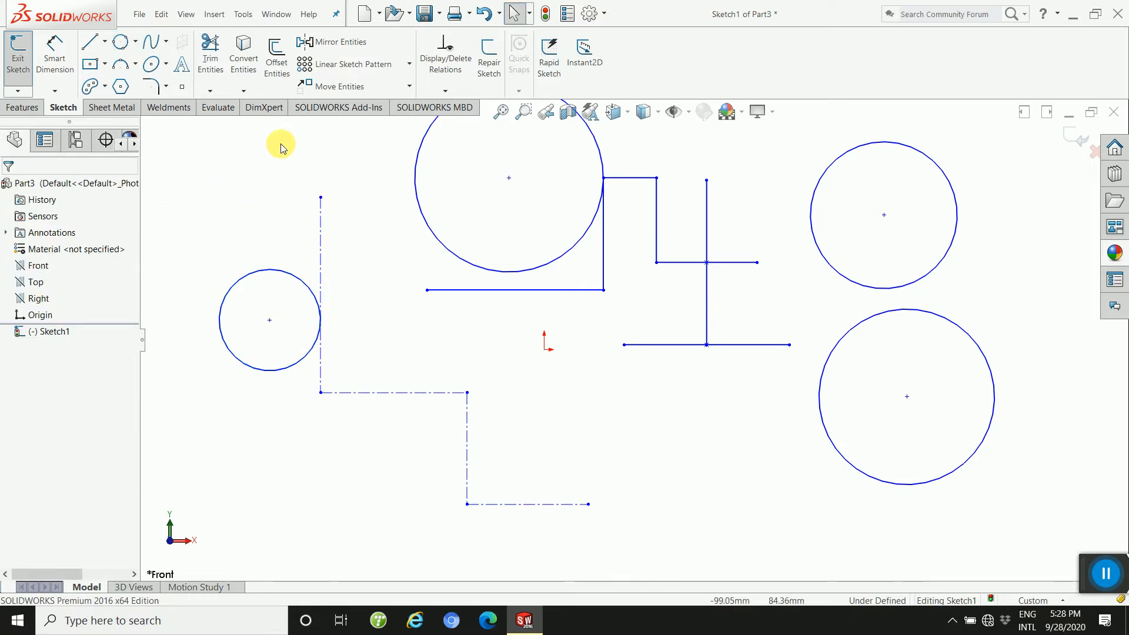
Sketch a centerpoint arc with a radius of about 32 mm below the midpoint lines, opening upward.
{"action": "left_click", "coordinate": [133, 64]}
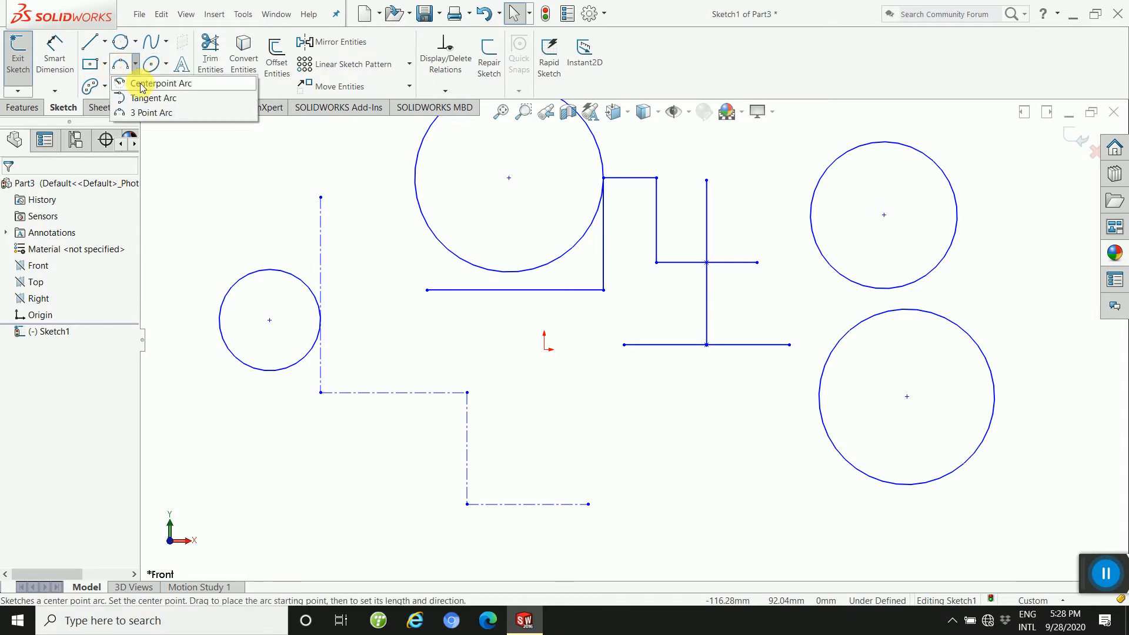
{"action": "left_click", "coordinate": [142, 85]}
{"action": "left_click", "coordinate": [662, 455]}
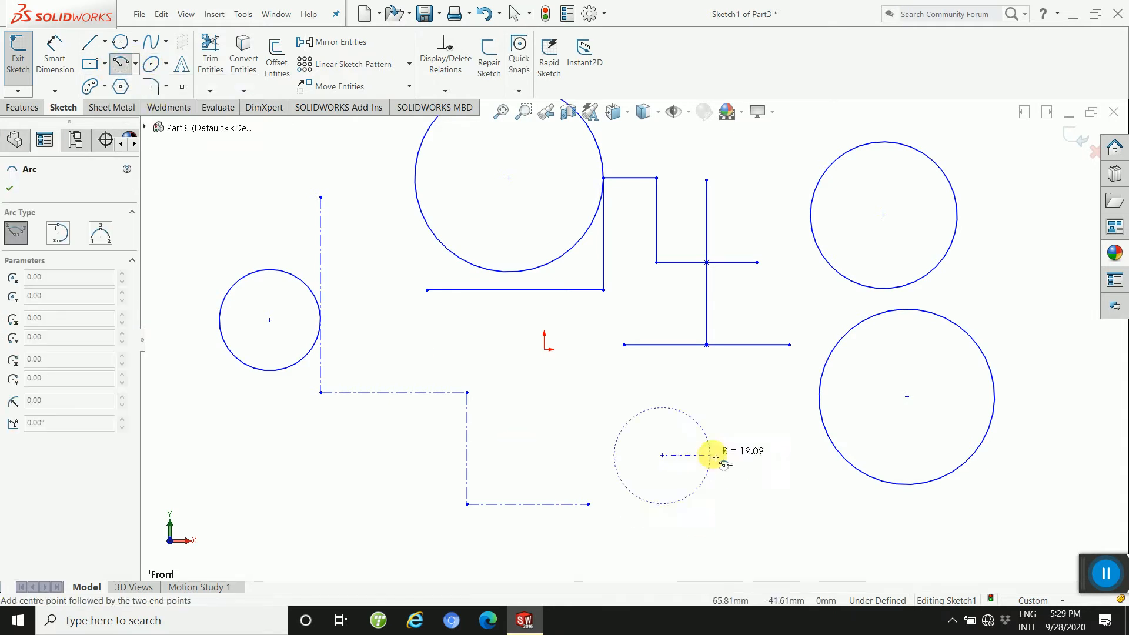
{"action": "left_click", "coordinate": [742, 456]}
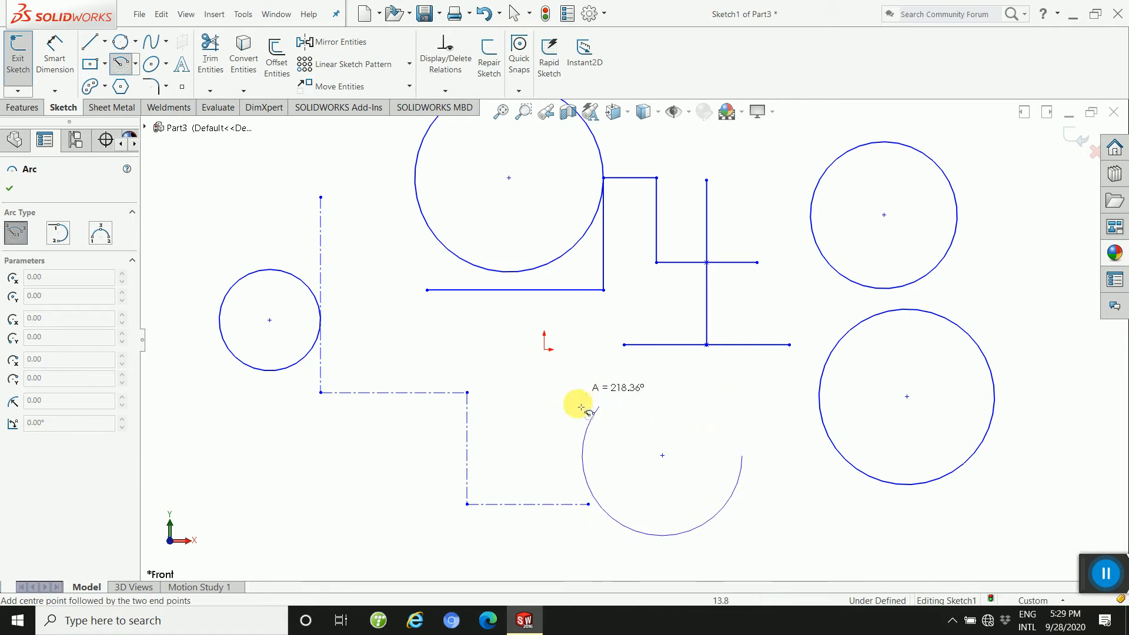
{"action": "left_click", "coordinate": [586, 482]}
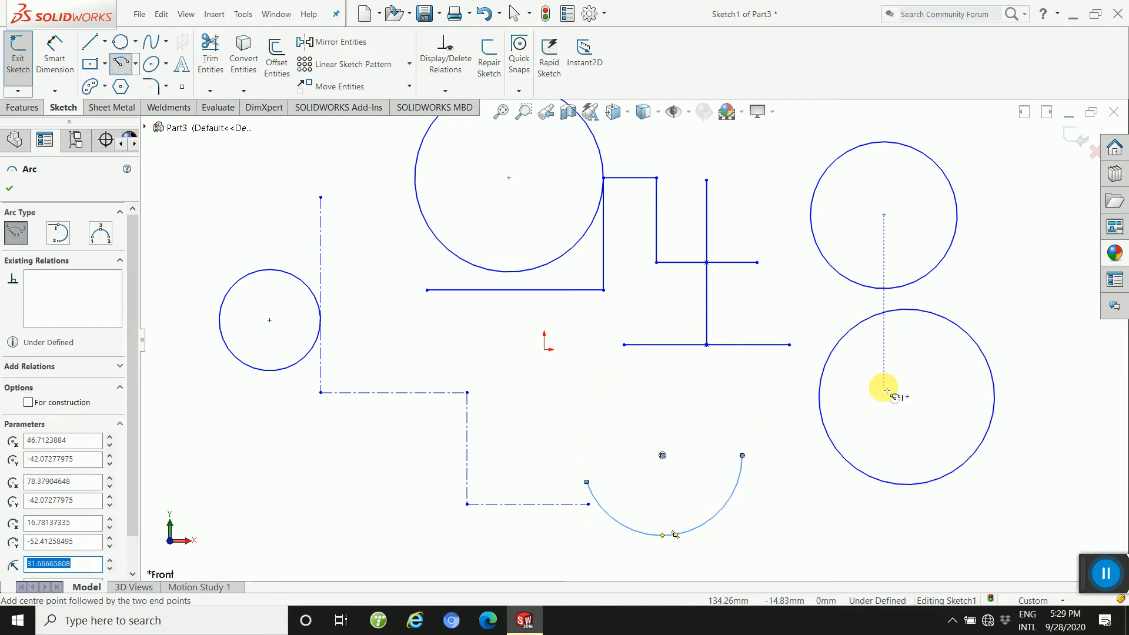
Sketch a second centerpoint arc of about 23 mm radius, centred on the lower circle's left edge and ending on that circle.
{"action": "left_click", "coordinate": [819, 397]}
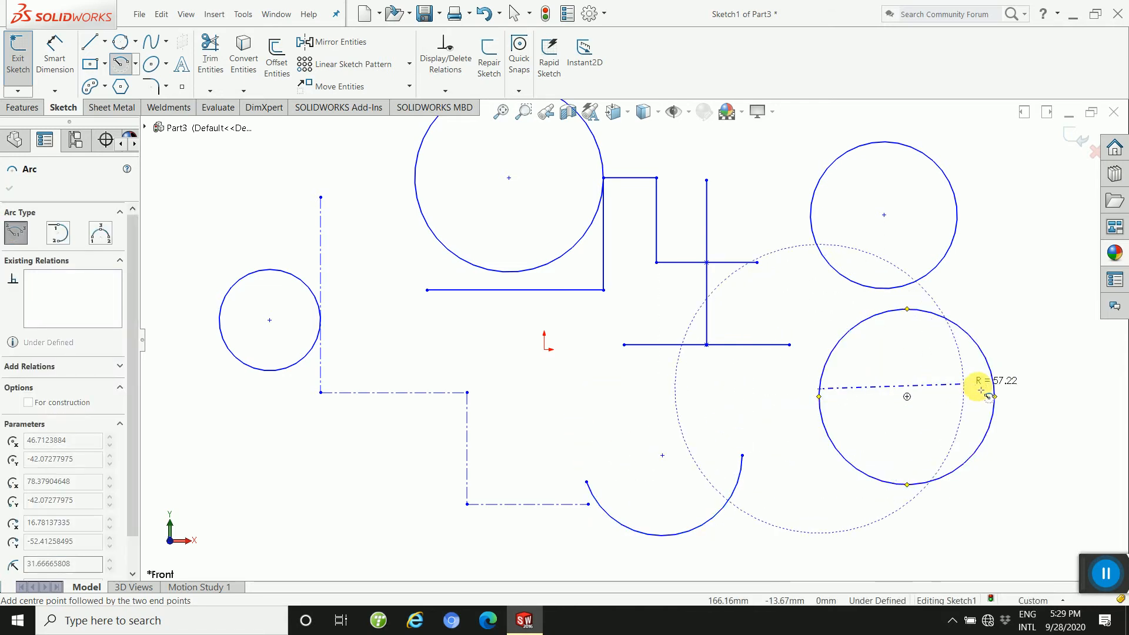
{"action": "left_click", "coordinate": [761, 378]}
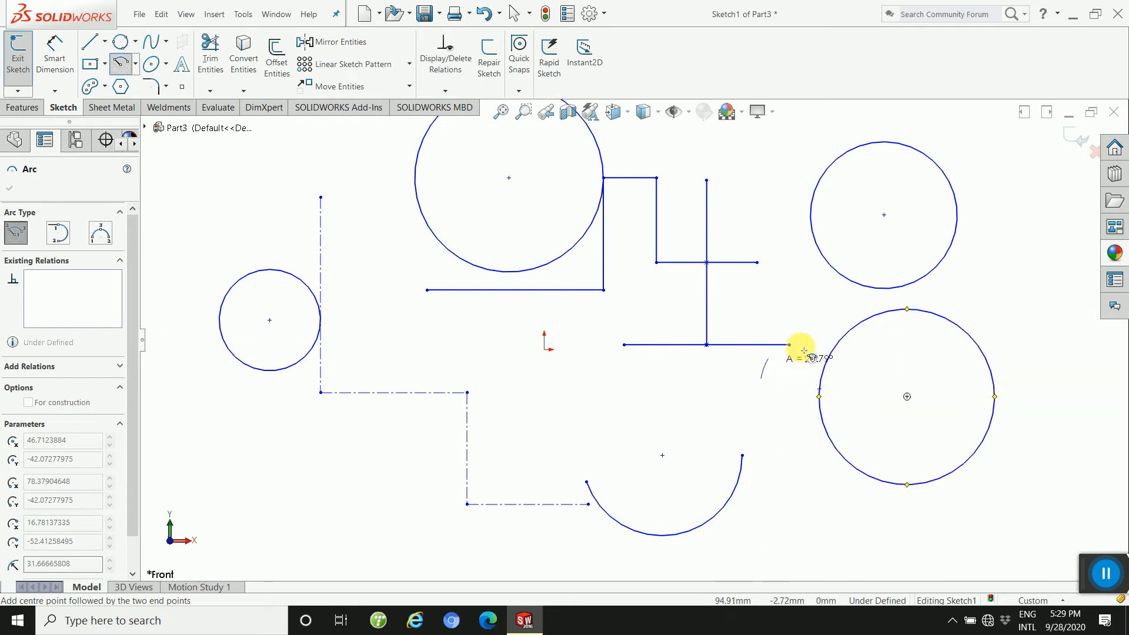
{"action": "left_click", "coordinate": [845, 335]}
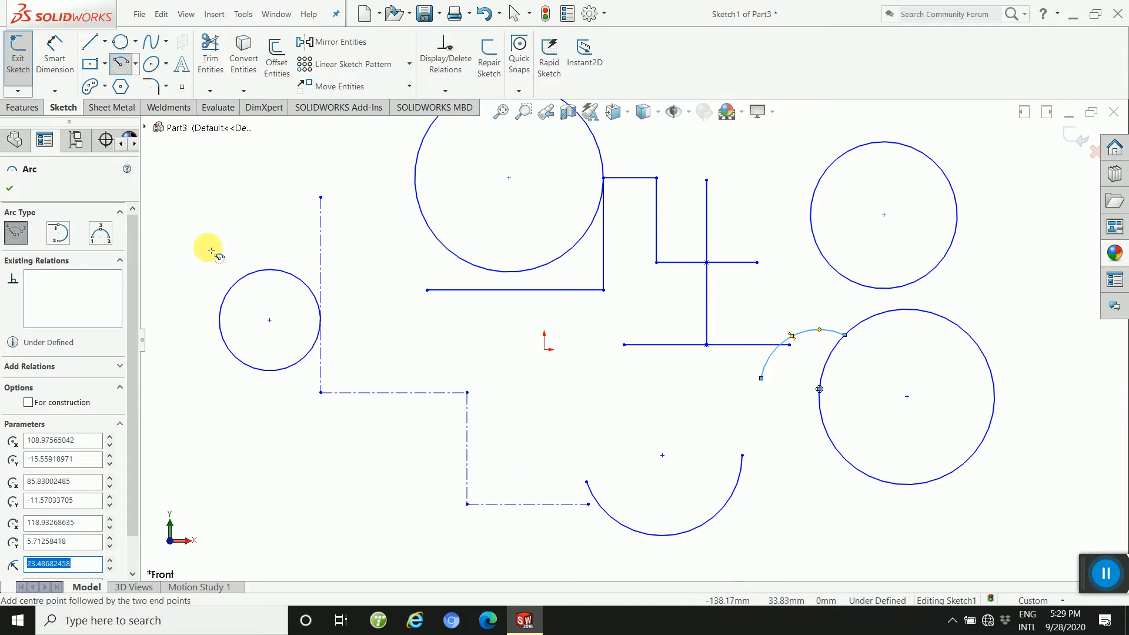
{"action": "right_click", "coordinate": [218, 218]}
{"action": "left_click", "coordinate": [250, 228]}
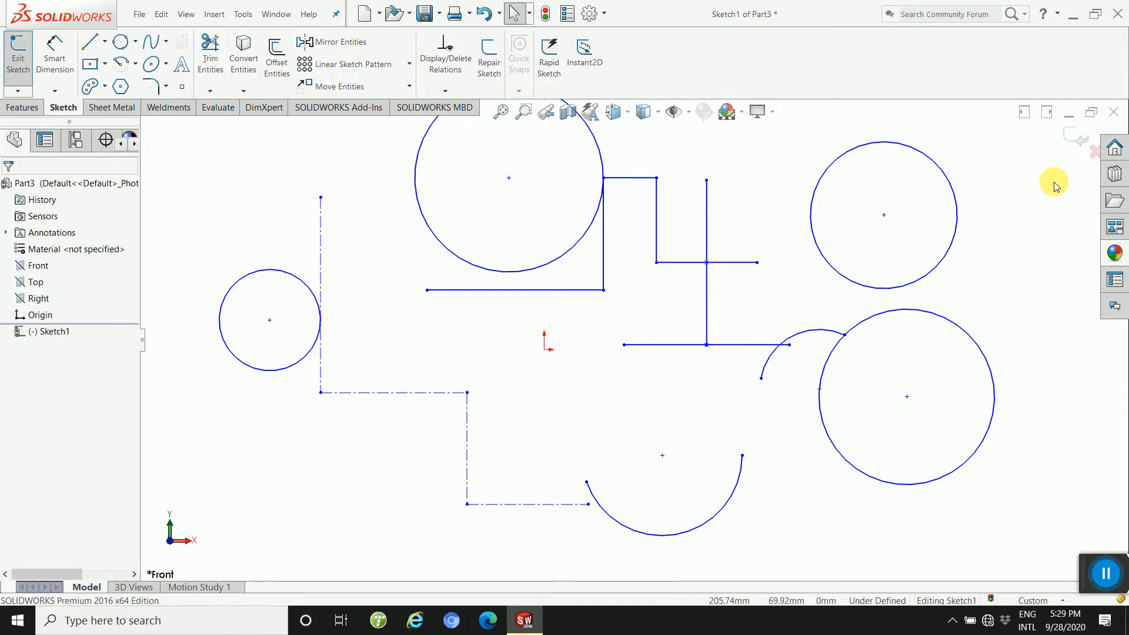
Delete all the lines, arcs and circles from the sketch.
{"action": "scroll", "coordinate": [958, 261], "scroll_direction": "up", "scroll_amount": 3}
{"action": "mouse_move", "coordinate": [961, 171]}
{"action": "left_mouse_down"}
{"action": "mouse_move", "coordinate": [330, 482]}
{"action": "mouse_move", "coordinate": [370, 209]}
{"action": "mouse_move", "coordinate": [403, 188]}
{"action": "left_mouse_up"}
{"action": "right_click", "coordinate": [405, 186]}
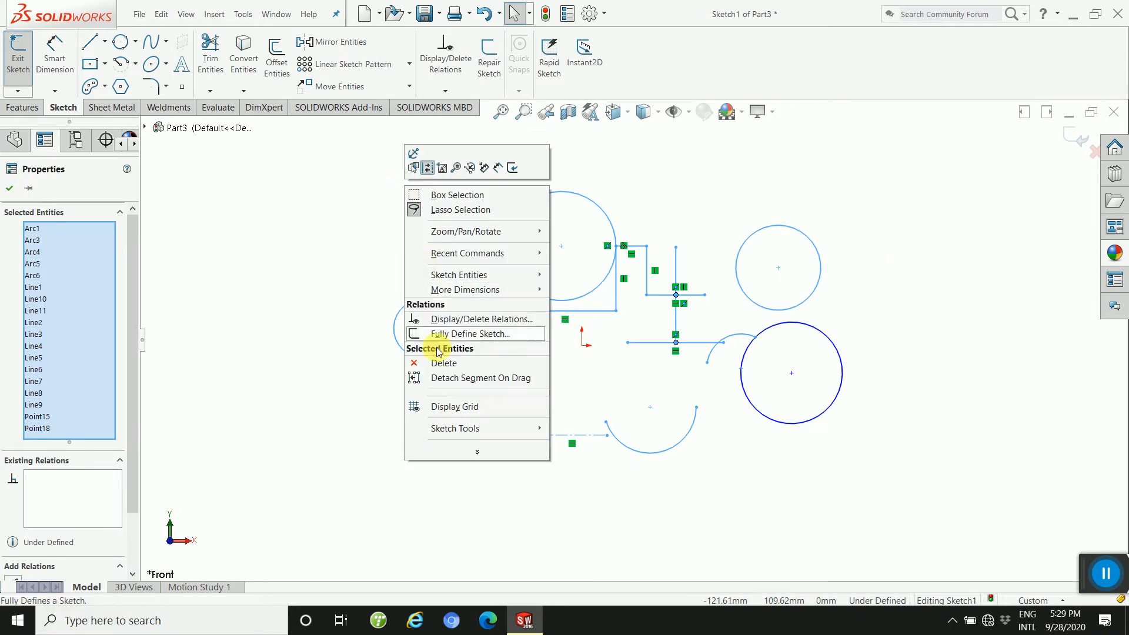
{"action": "left_click", "coordinate": [438, 359]}
{"action": "mouse_move", "coordinate": [907, 228]}
{"action": "left_mouse_down"}
{"action": "mouse_move", "coordinate": [637, 398]}
{"action": "mouse_move", "coordinate": [642, 236]}
{"action": "left_mouse_up"}
{"action": "right_click", "coordinate": [641, 237]}
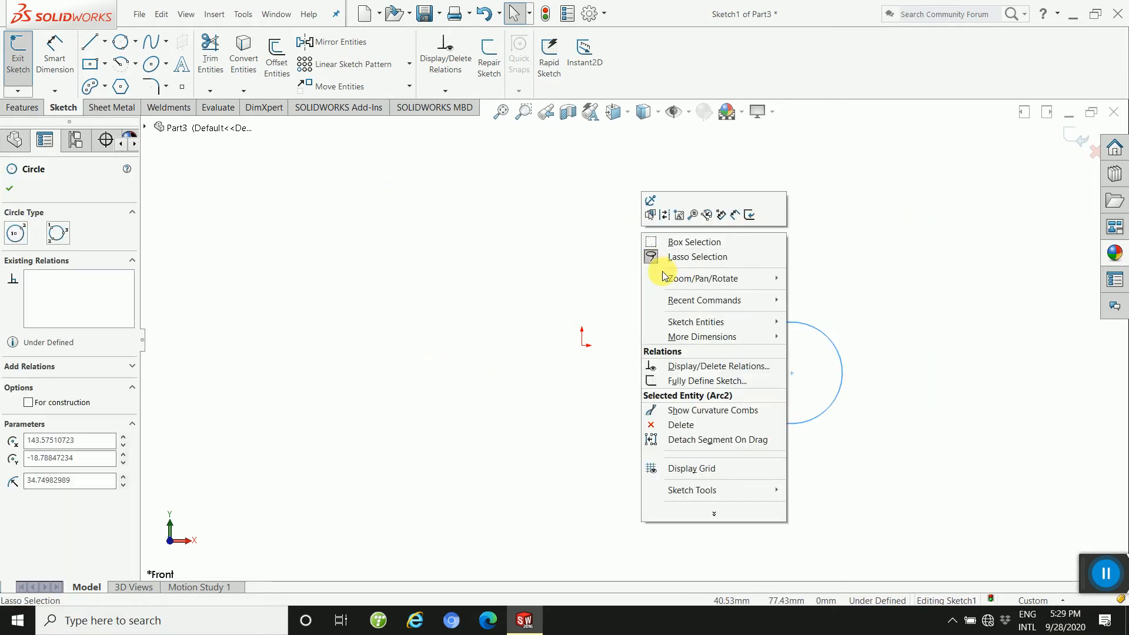
{"action": "left_click", "coordinate": [681, 426]}
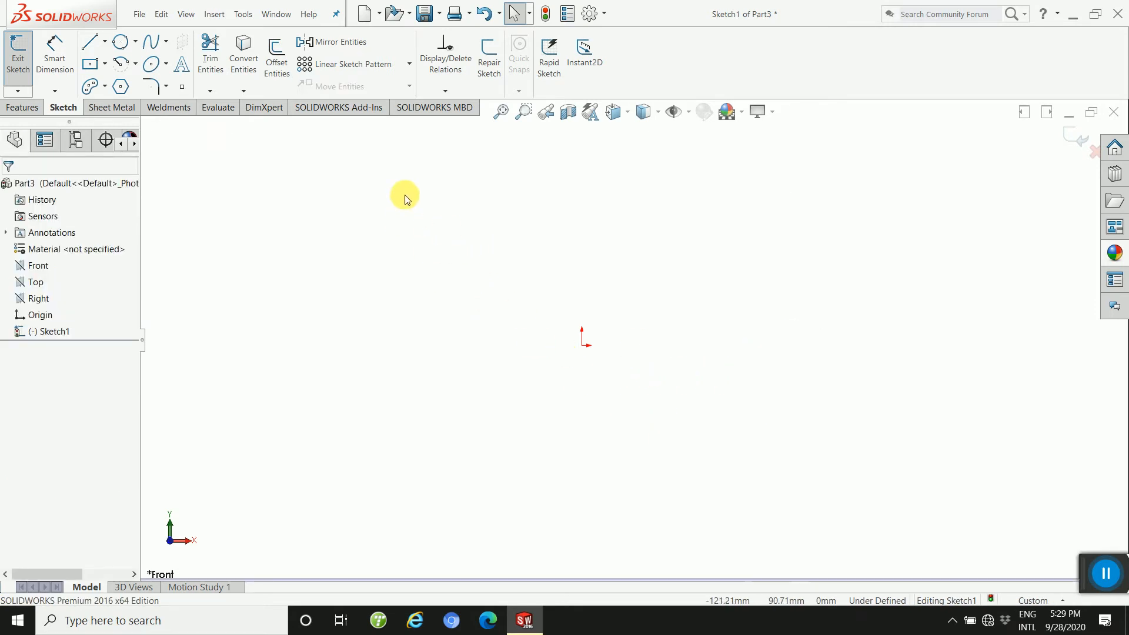
Try to start a tangent arc in the empty sketch.
{"action": "left_click", "coordinate": [137, 65]}
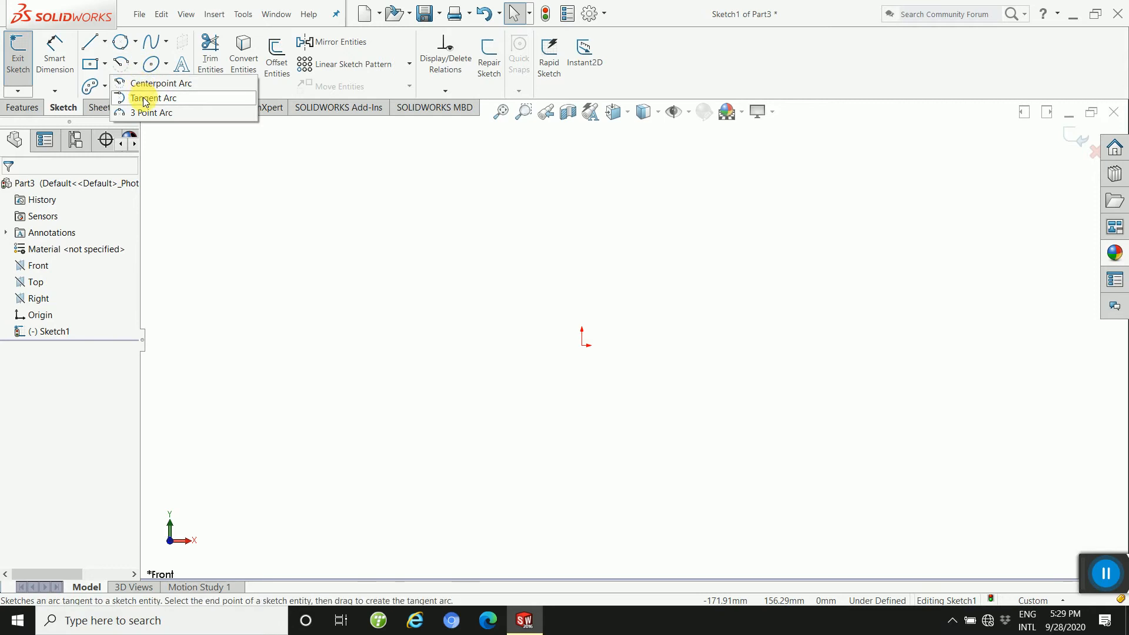
{"action": "left_click", "coordinate": [132, 96]}
{"action": "left_click", "coordinate": [375, 381]}
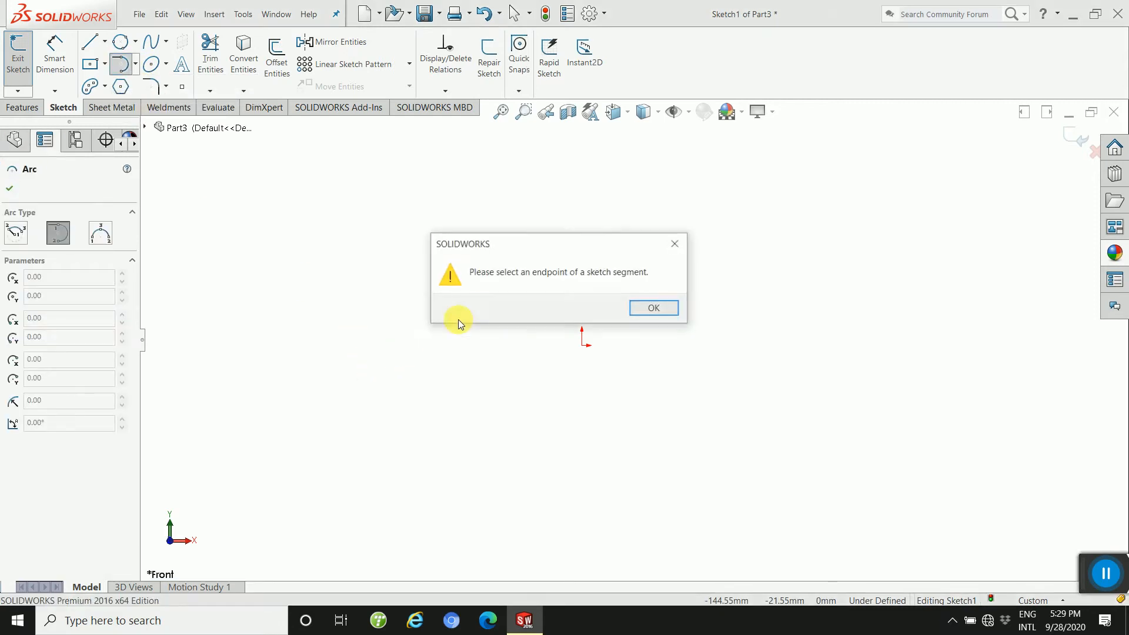
{"action": "left_click", "coordinate": [657, 311]}
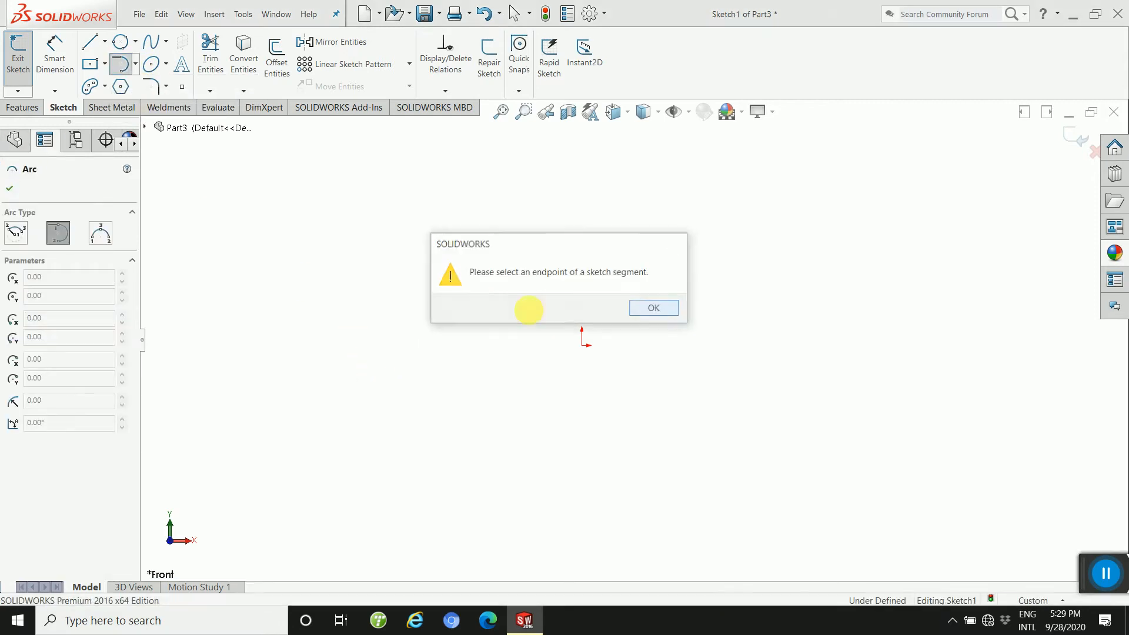
{"action": "left_click", "coordinate": [12, 188]}
Start a new sketch on the Front plane with no drawing tool active.
{"action": "left_click", "coordinate": [38, 265]}
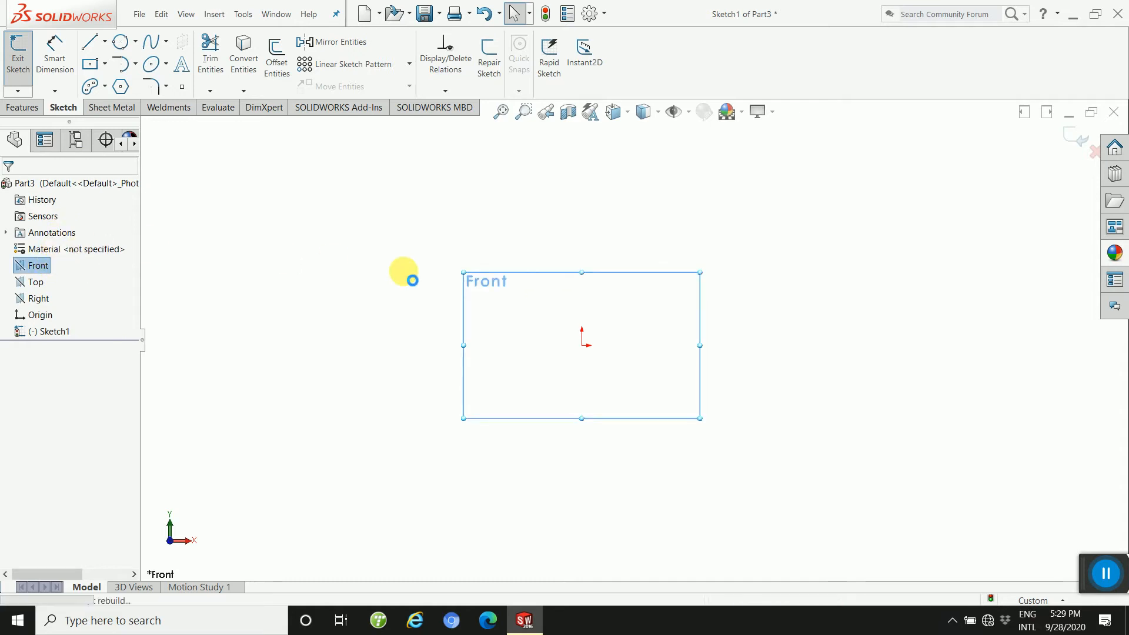
{"action": "left_click", "coordinate": [90, 51]}
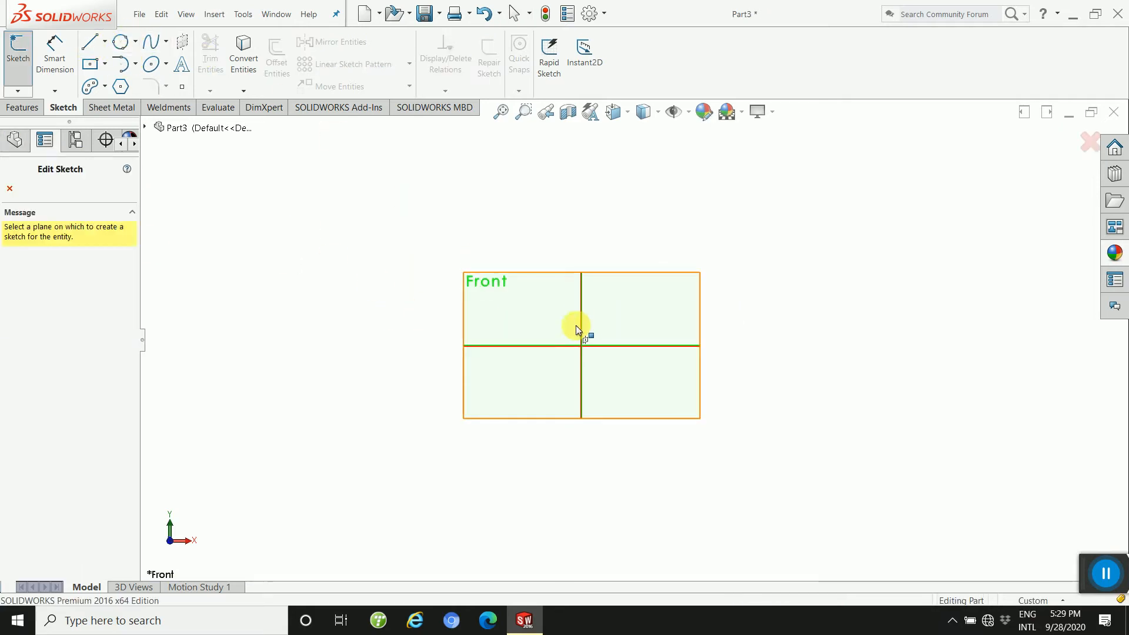
{"action": "left_click", "coordinate": [636, 320]}
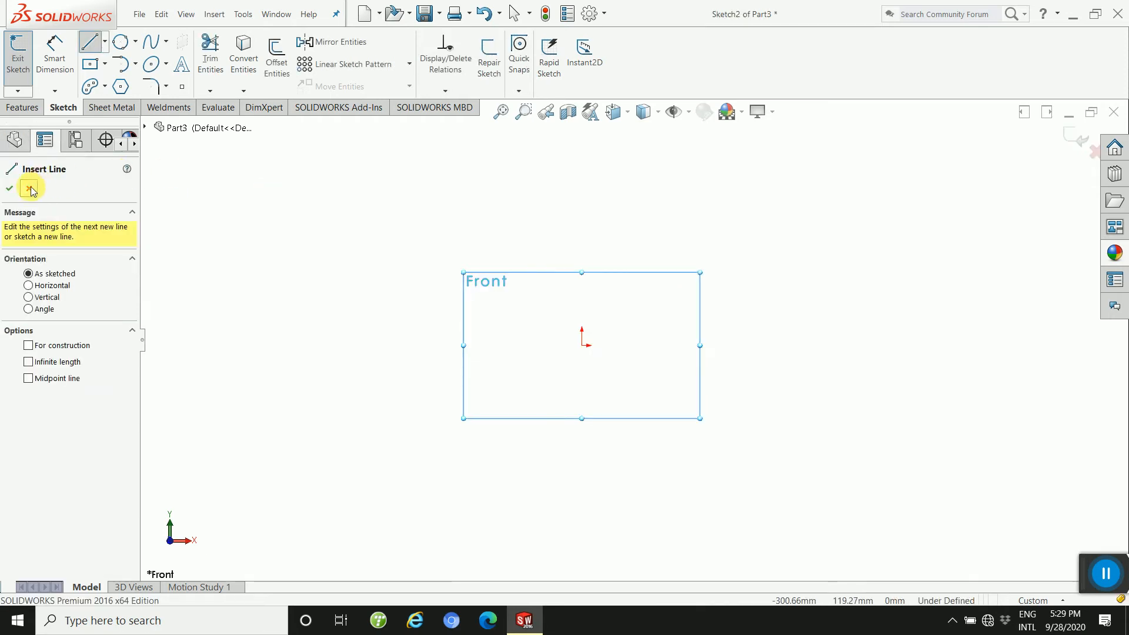
{"action": "left_click", "coordinate": [29, 188]}
{"action": "left_click", "coordinate": [294, 281]}
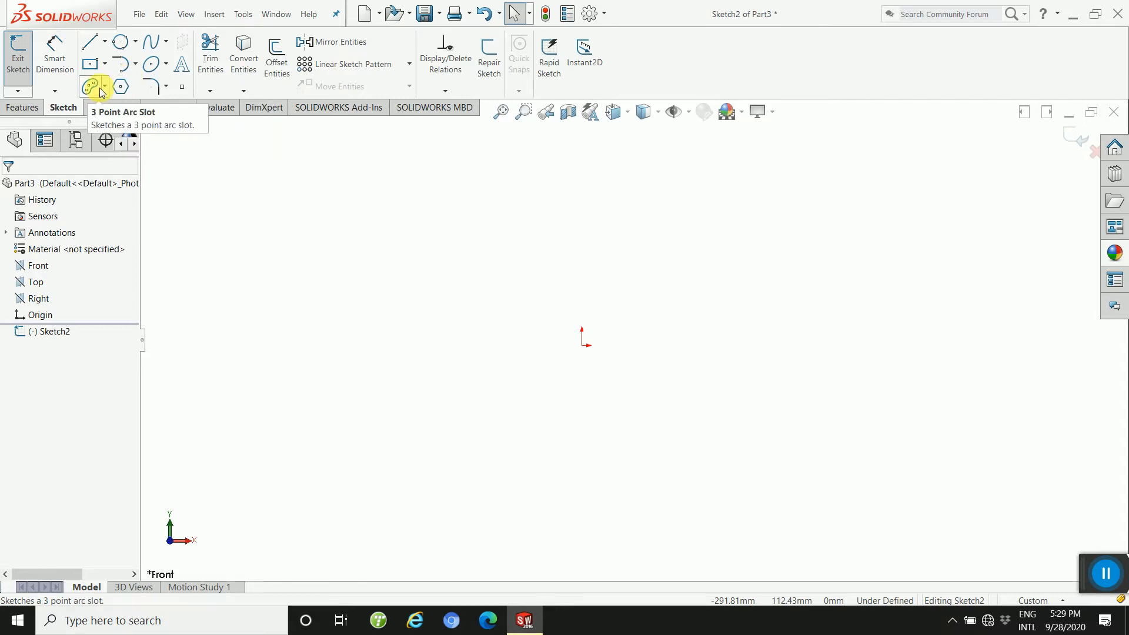
Sketch a tall, slightly tilted ellipse left of the origin with a minor radius of about 52 mm.
{"action": "left_click", "coordinate": [166, 66]}
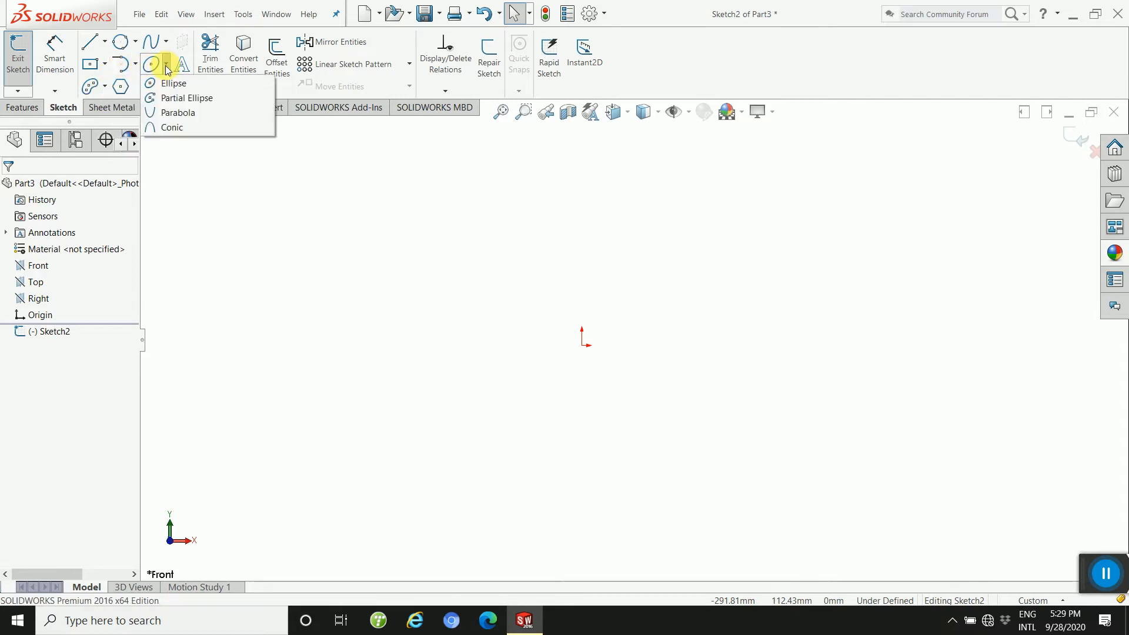
{"action": "left_click", "coordinate": [174, 88]}
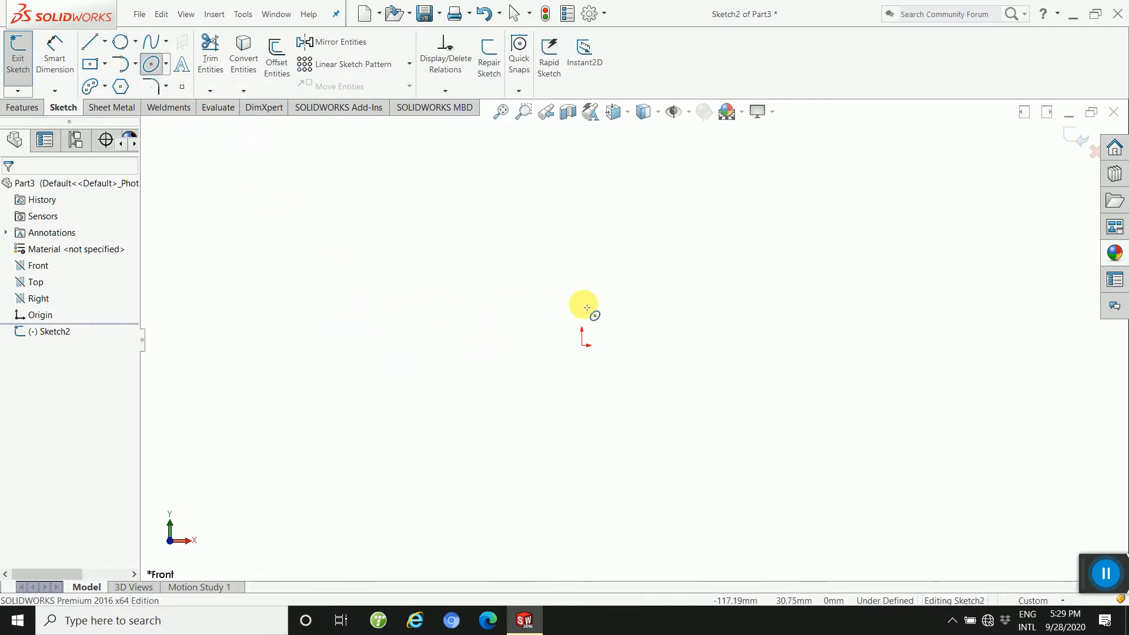
{"action": "left_click", "coordinate": [410, 300]}
{"action": "left_click", "coordinate": [486, 300]}
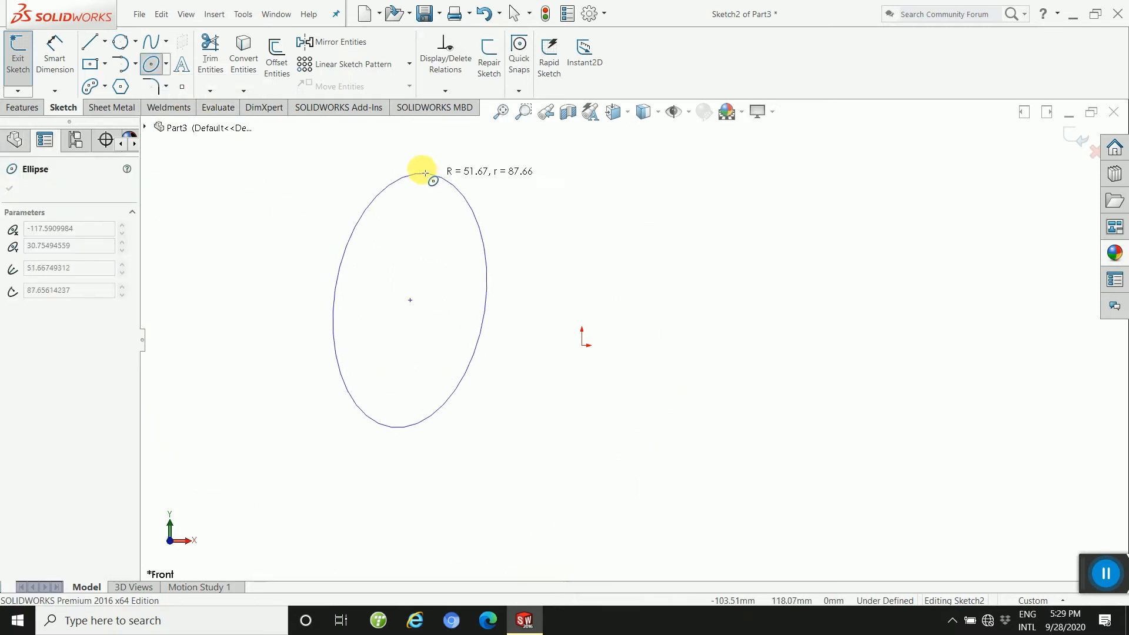
{"action": "left_click", "coordinate": [413, 164]}
Sketch a larger upright ellipse enclosing the origin, centred to its right, with a minor radius of about 101 mm.
{"action": "left_click", "coordinate": [715, 372]}
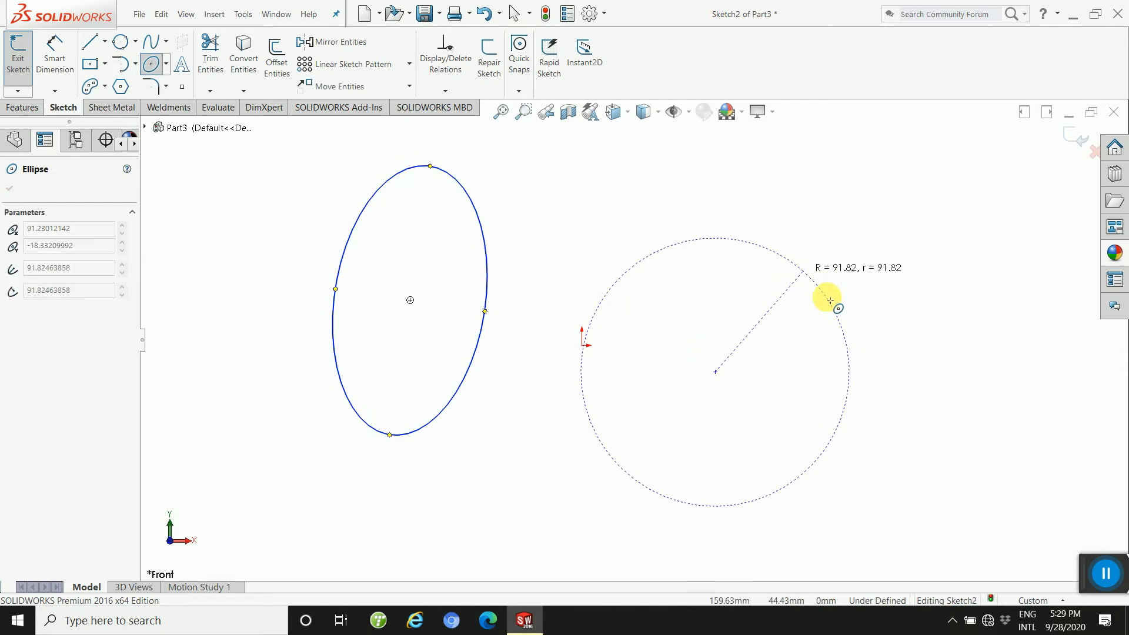
{"action": "left_click", "coordinate": [864, 353]}
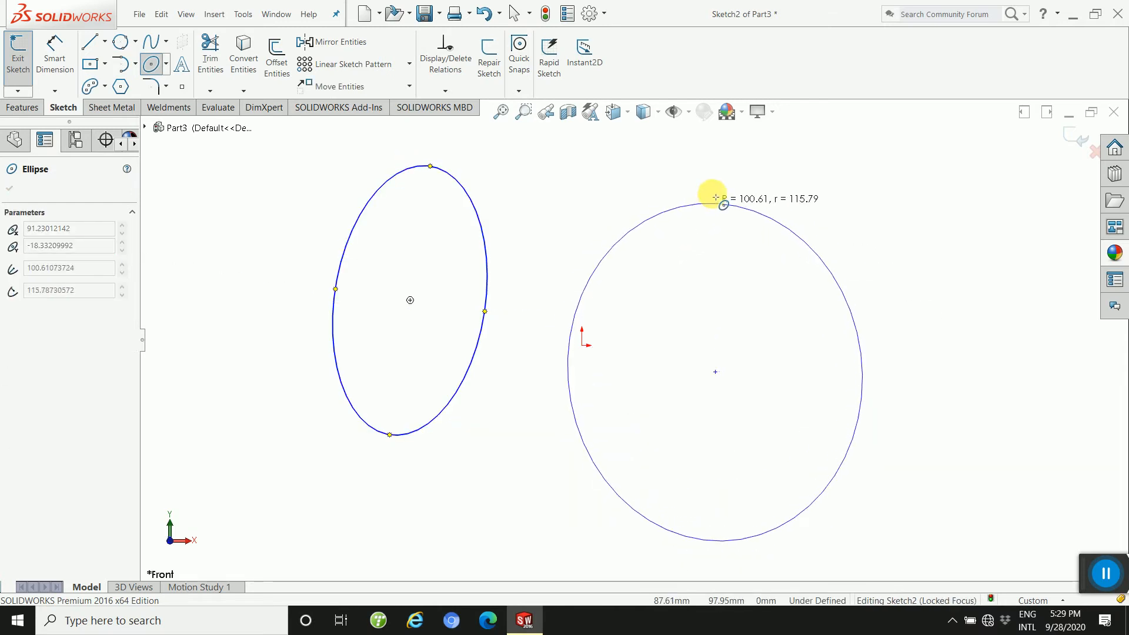
{"action": "left_click", "coordinate": [715, 167]}
Sketch a small tilted ellipse with radii of about 35 mm and 20 mm, upper right of the large ellipse.
{"action": "left_click", "coordinate": [906, 249]}
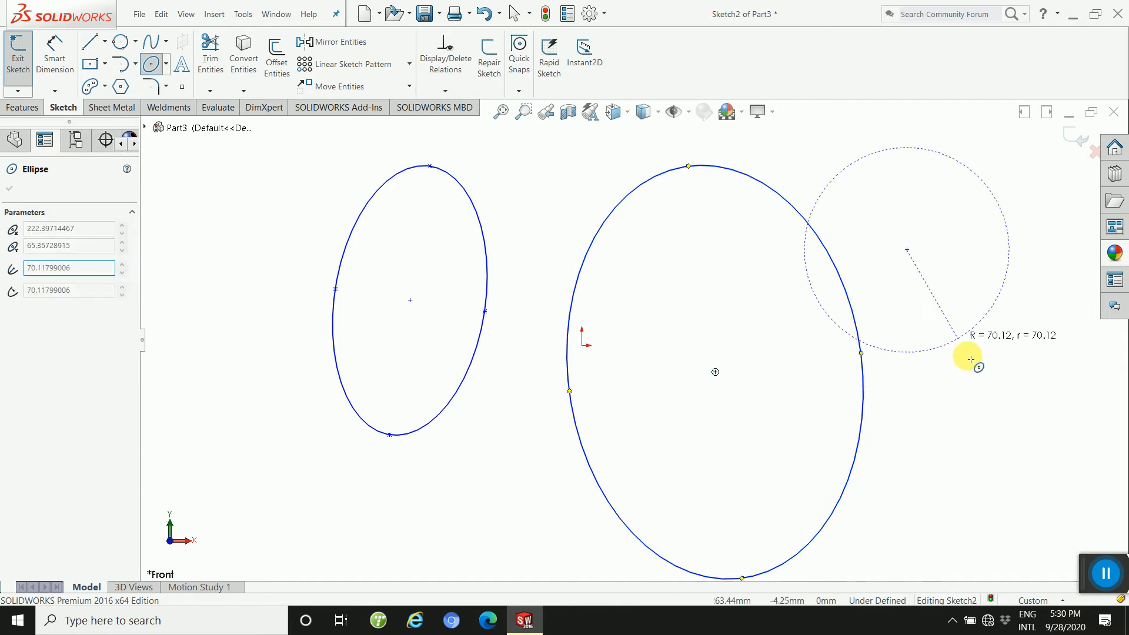
{"action": "left_click", "coordinate": [927, 276]}
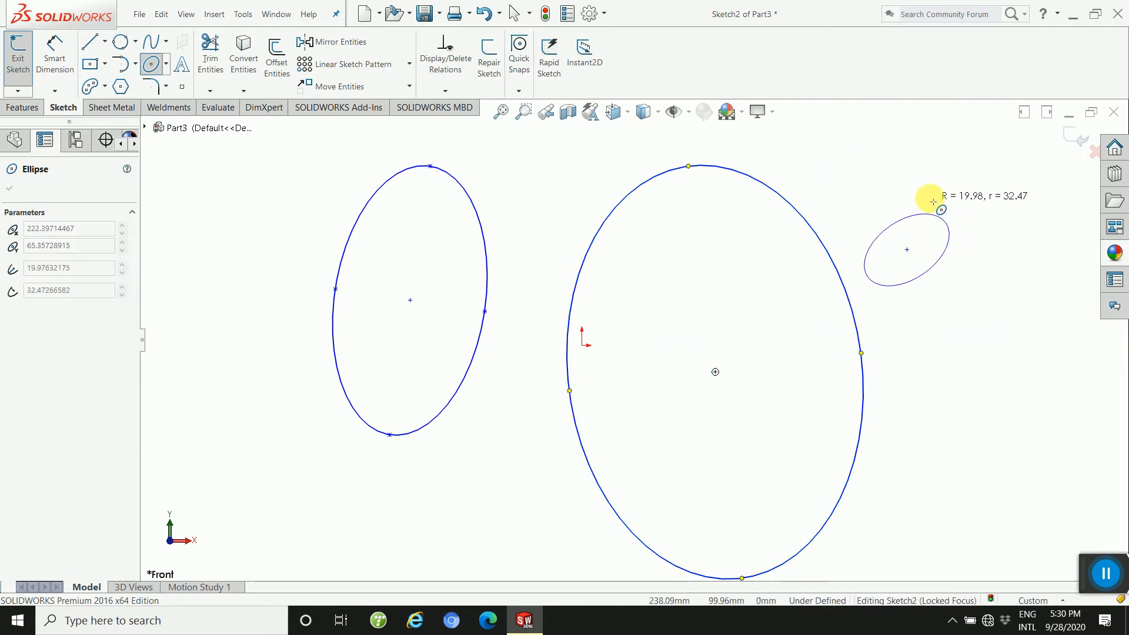
{"action": "left_click", "coordinate": [930, 193]}
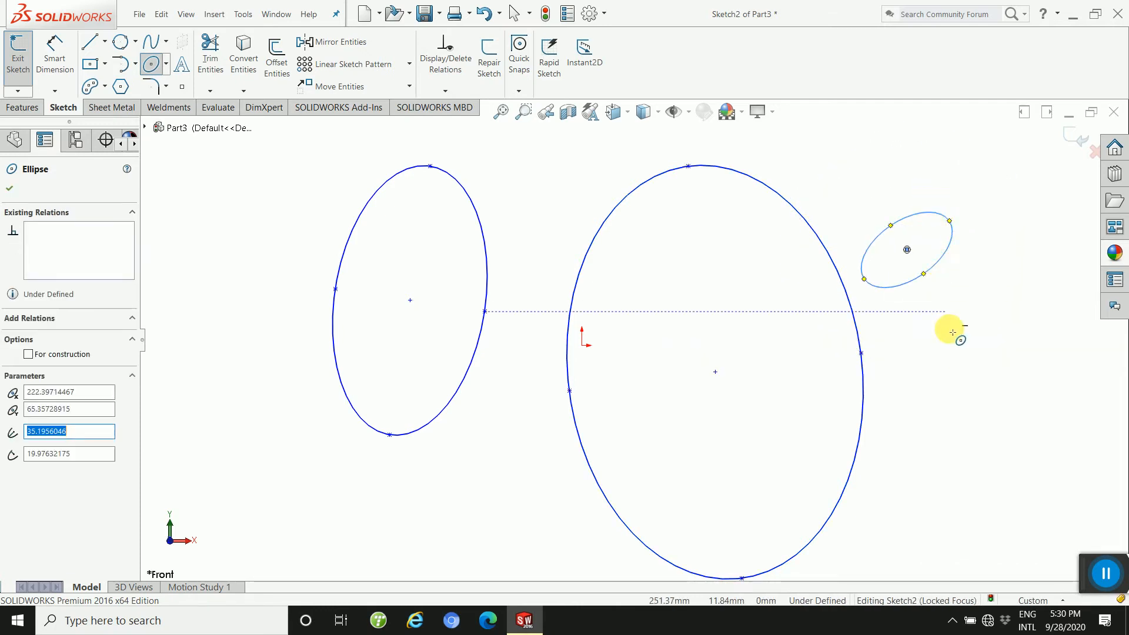
{"action": "left_click", "coordinate": [9, 190]}
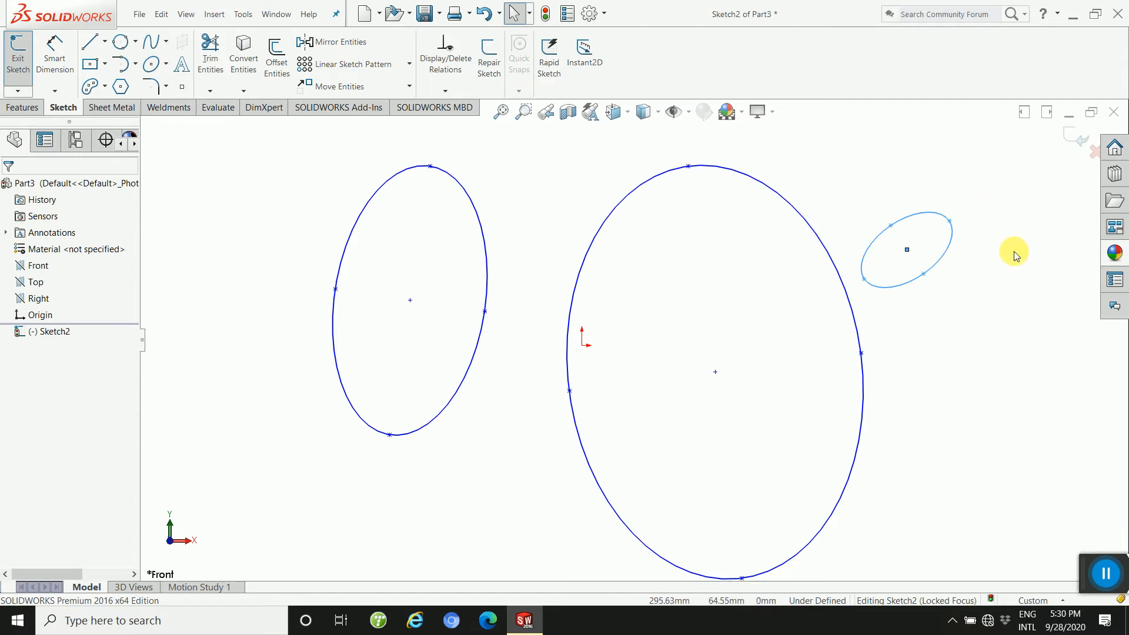
Delete the left ellipse and the small tilted ellipse, keeping the large one.
{"action": "mouse_move", "coordinate": [995, 167]}
{"action": "left_mouse_down"}
{"action": "mouse_move", "coordinate": [655, 555]}
{"action": "mouse_move", "coordinate": [254, 304]}
{"action": "mouse_move", "coordinate": [404, 152]}
{"action": "left_mouse_up"}
{"action": "right_click", "coordinate": [404, 151]}
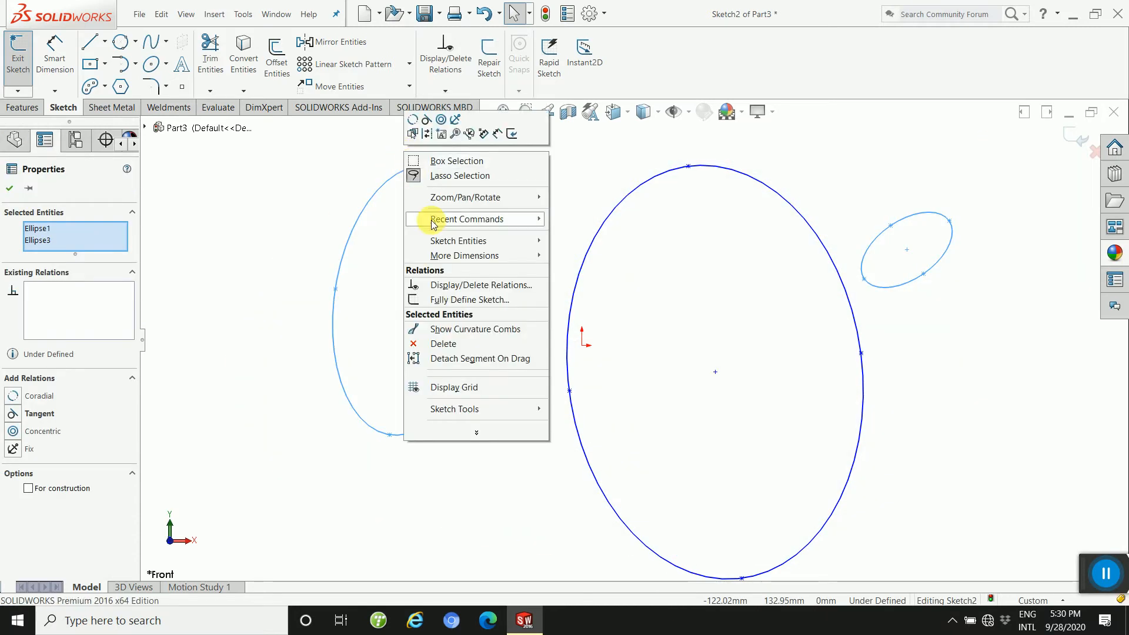
{"action": "left_click", "coordinate": [456, 344]}
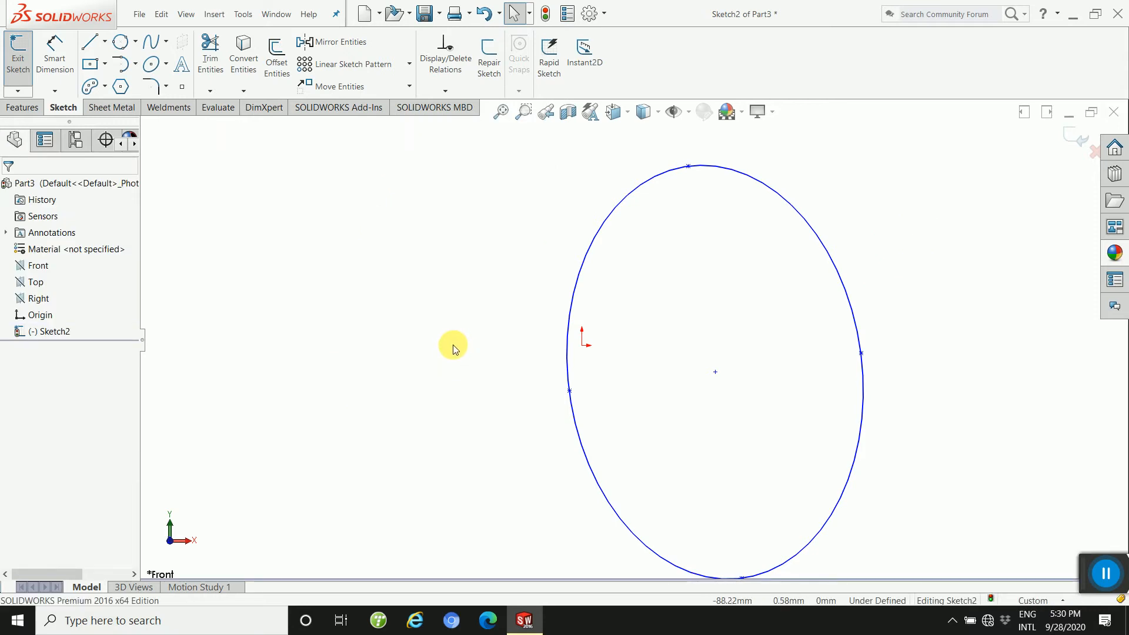
Sketch a partial ellipse with radii of about 83 mm and 54 mm left of the large ellipse, spanning about 211°.
{"action": "left_click", "coordinate": [167, 71]}
{"action": "left_click", "coordinate": [178, 96]}
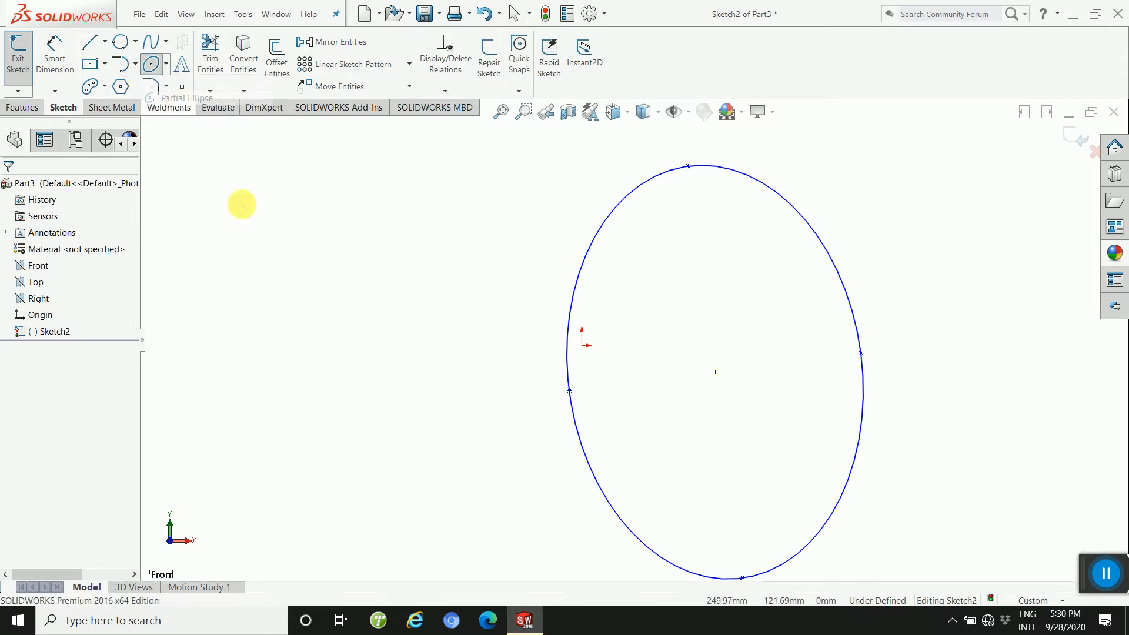
{"action": "left_click", "coordinate": [398, 383]}
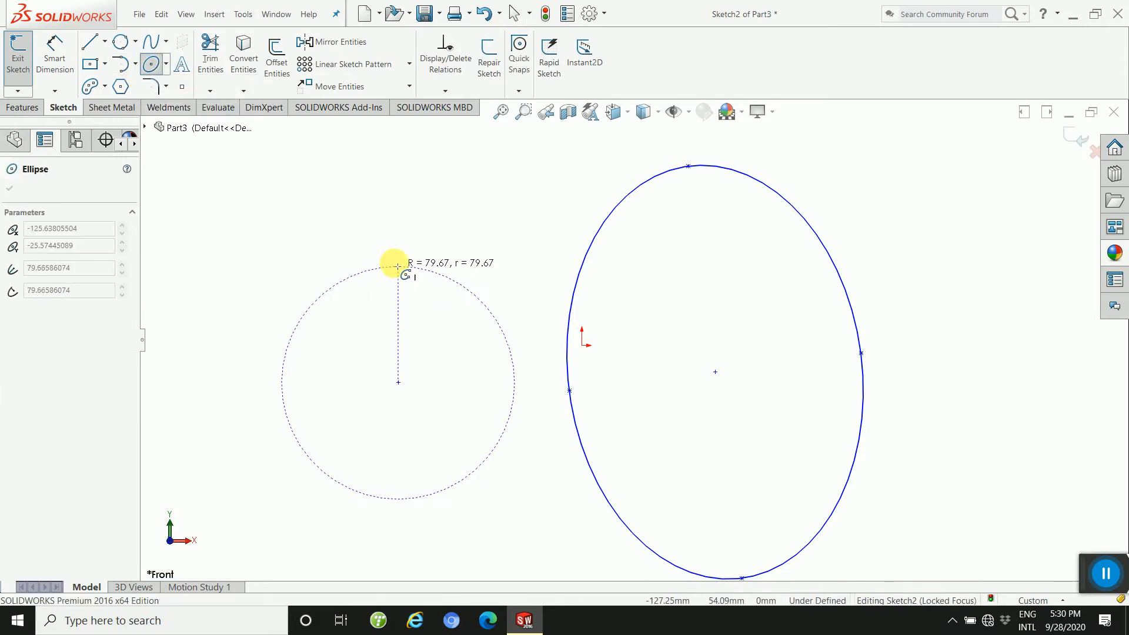
{"action": "left_click", "coordinate": [398, 262]}
{"action": "left_click", "coordinate": [472, 346]}
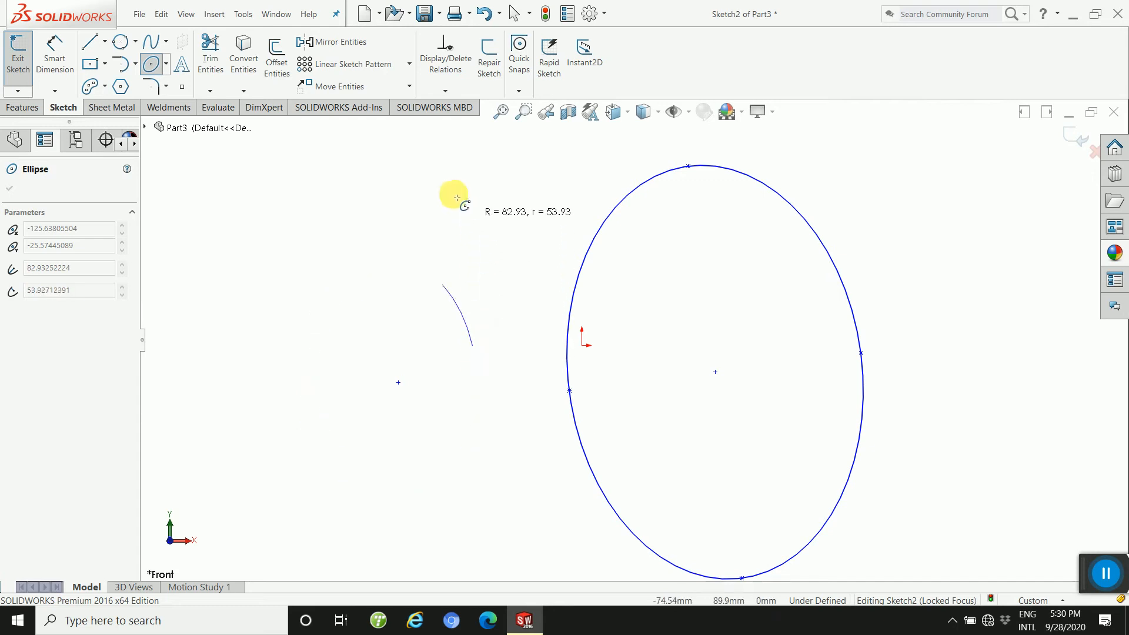
{"action": "left_click", "coordinate": [372, 434]}
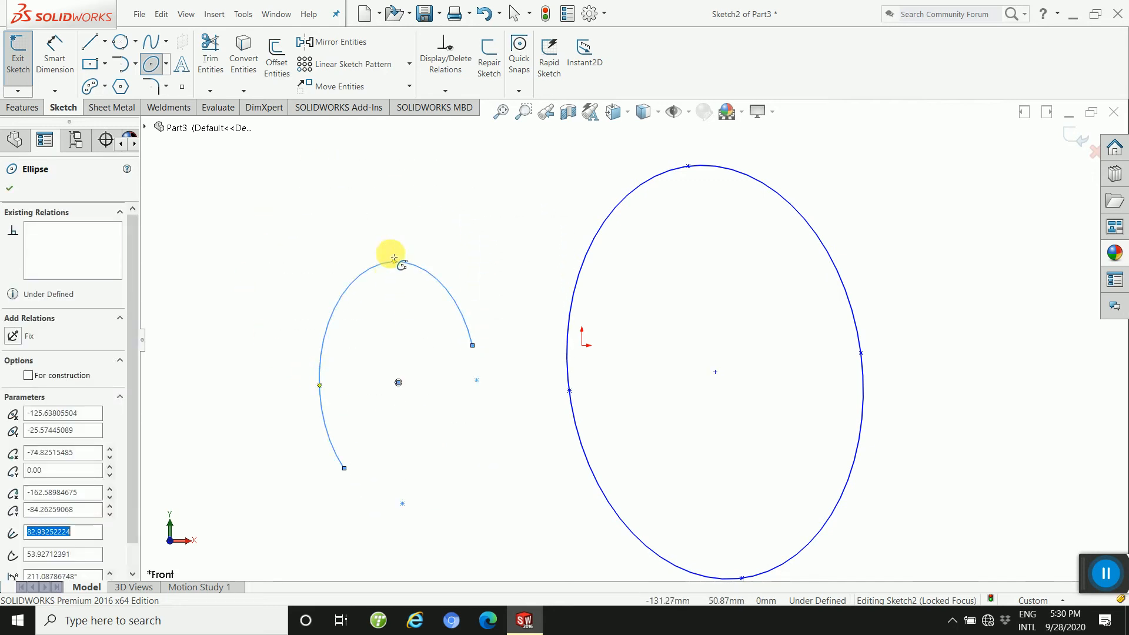
{"action": "right_click", "coordinate": [438, 191]}
{"action": "left_click", "coordinate": [461, 200]}
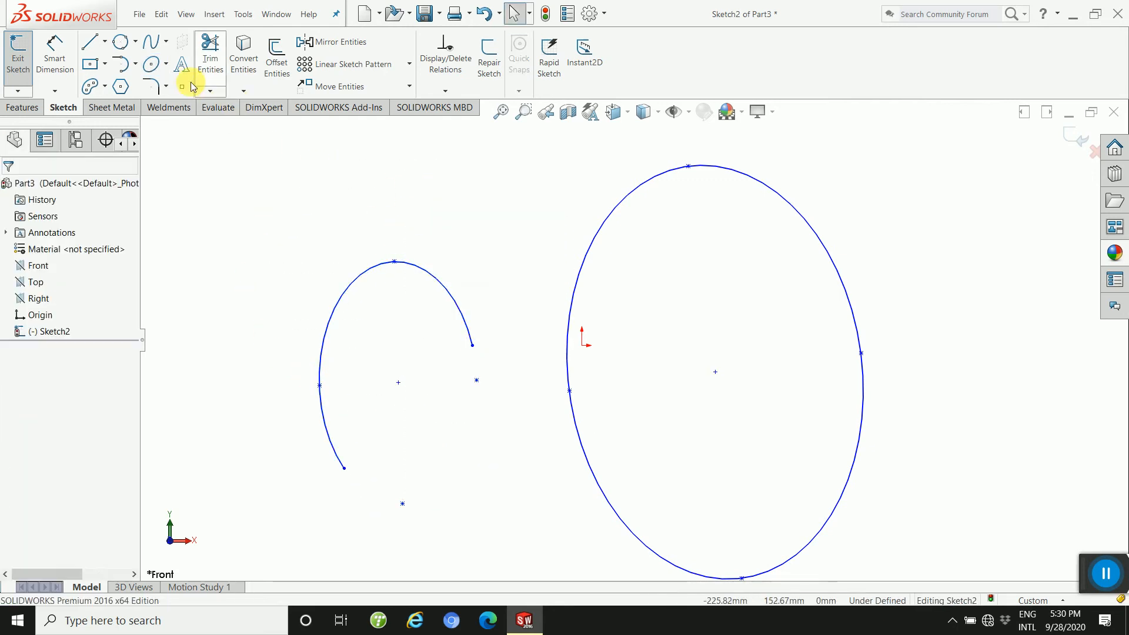
Sketch a short parabola segment with a focal distance of about 85 mm, right of and below the large ellipse.
{"action": "left_click", "coordinate": [166, 64]}
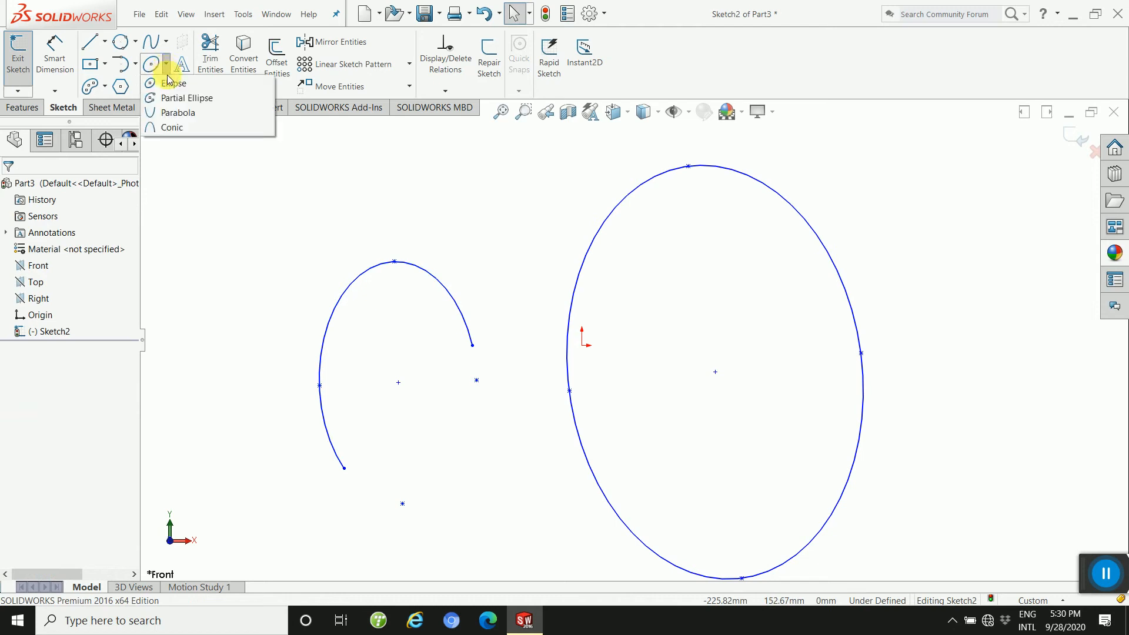
{"action": "left_click", "coordinate": [180, 117]}
{"action": "left_click", "coordinate": [923, 329]}
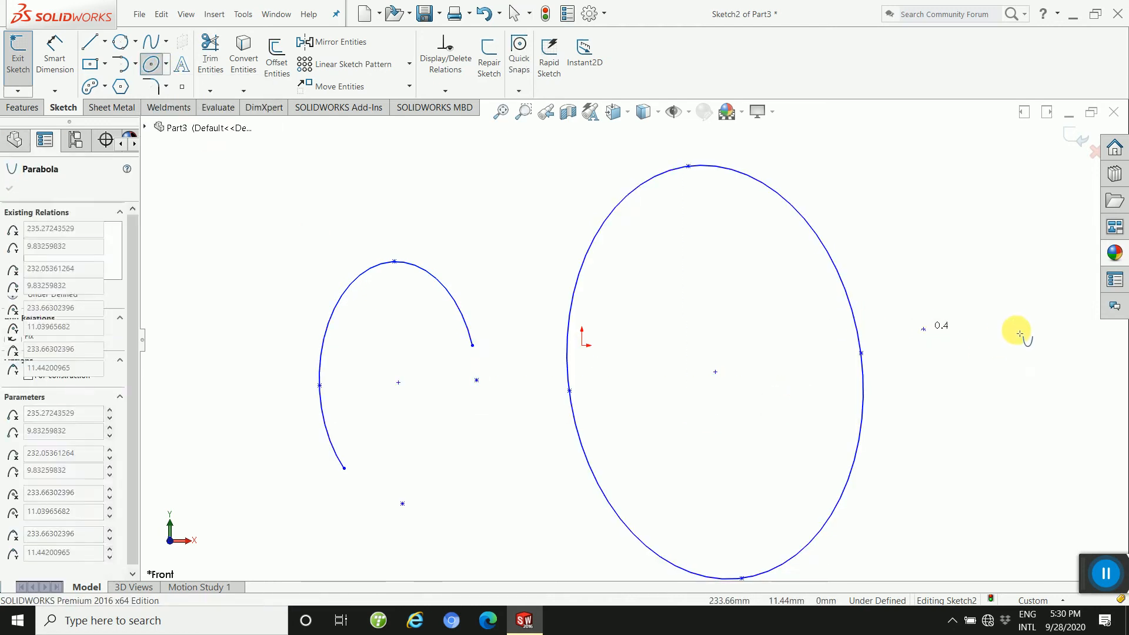
{"action": "left_click", "coordinate": [1032, 316]}
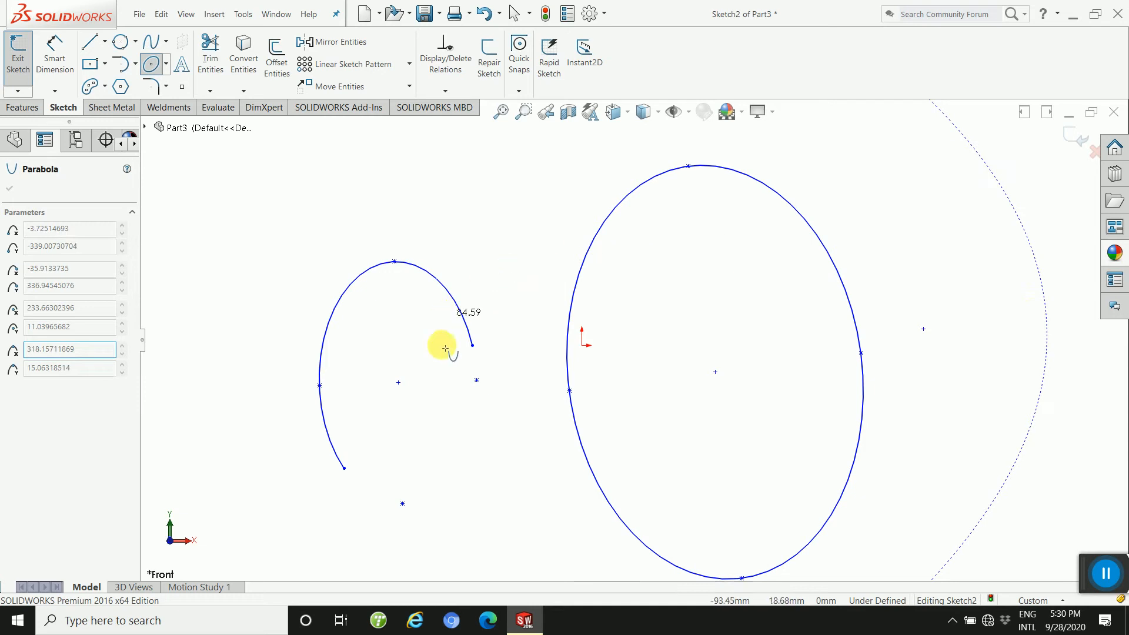
{"action": "left_click", "coordinate": [769, 392]}
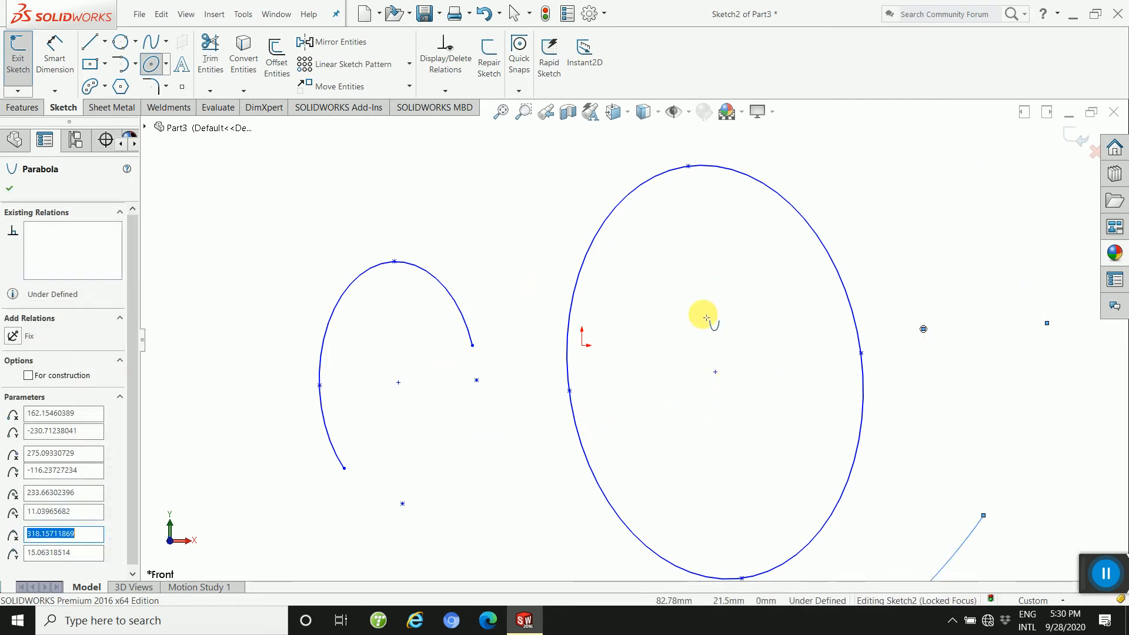
Sketch a wide arching parabola above and right of the large ellipse, opening downward, with a focal distance of about 125 mm.
{"action": "scroll", "coordinate": [702, 318], "scroll_direction": "down", "scroll_amount": 2}
{"action": "scroll", "coordinate": [702, 317], "scroll_direction": "up", "scroll_amount": 6}
{"action": "scroll", "coordinate": [706, 325], "scroll_direction": "up", "scroll_amount": 3}
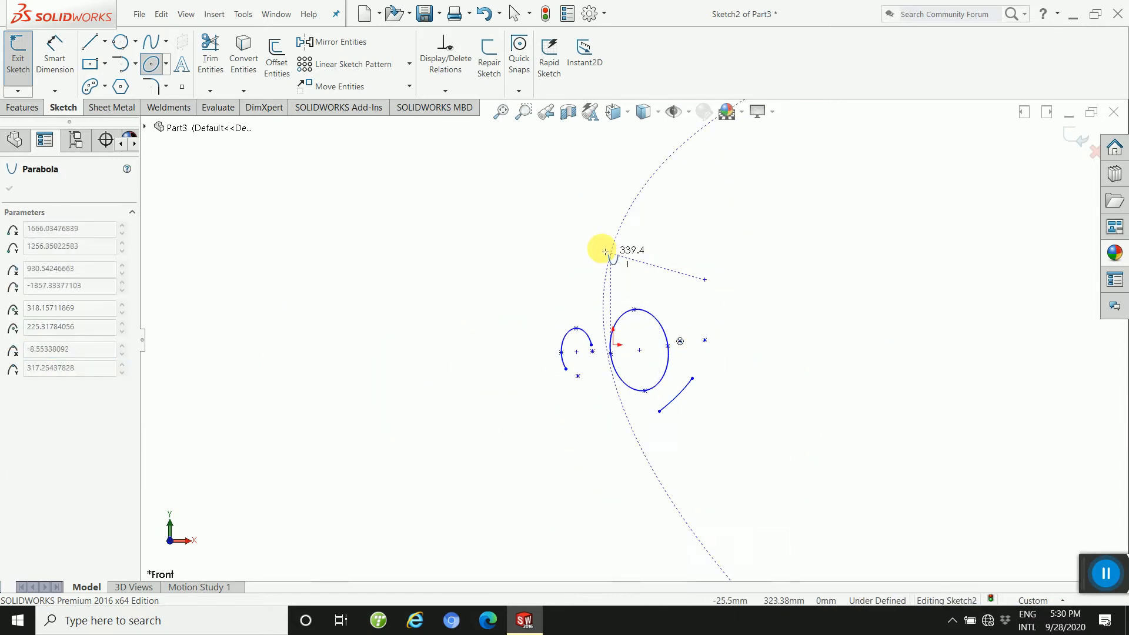
{"action": "left_click", "coordinate": [712, 247]}
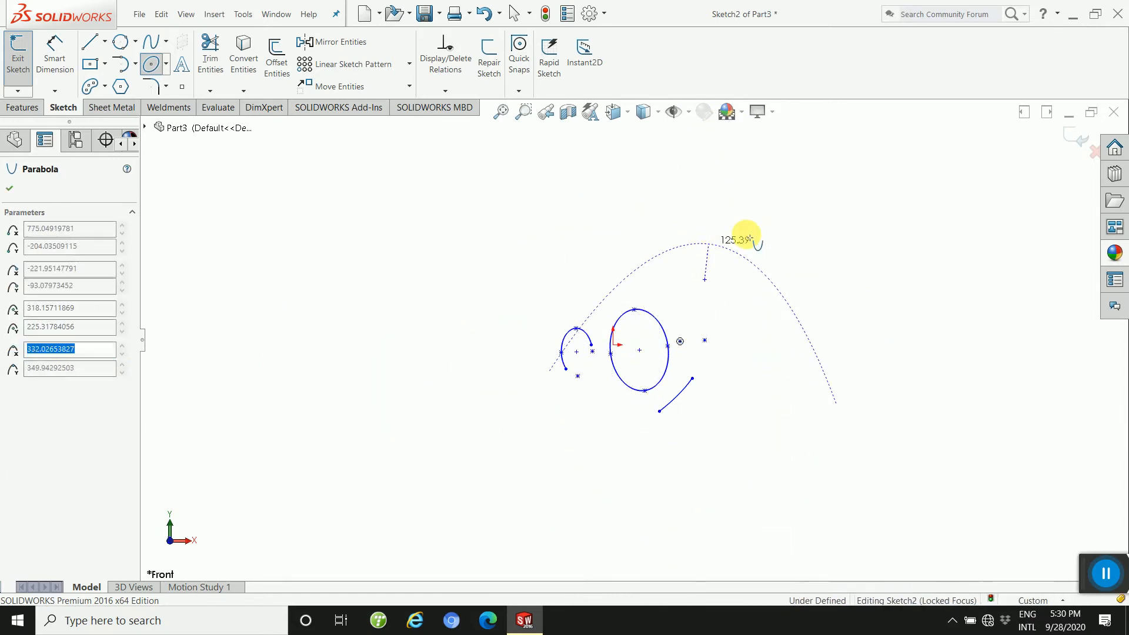
{"action": "left_click", "coordinate": [860, 331]}
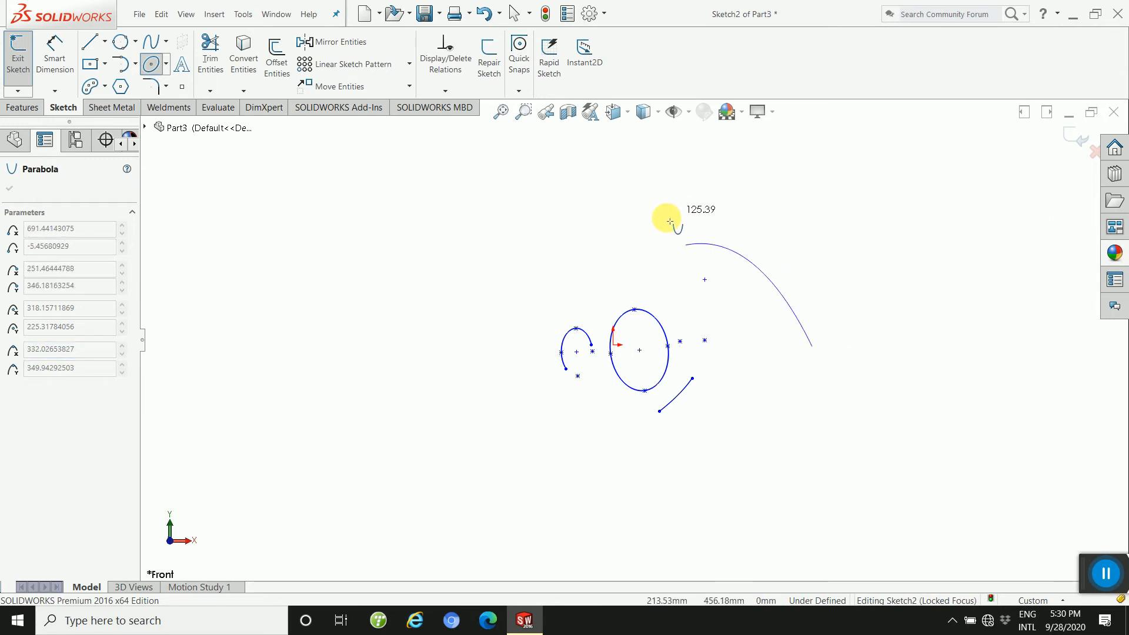
{"action": "left_click", "coordinate": [628, 261]}
{"action": "right_click", "coordinate": [623, 221]}
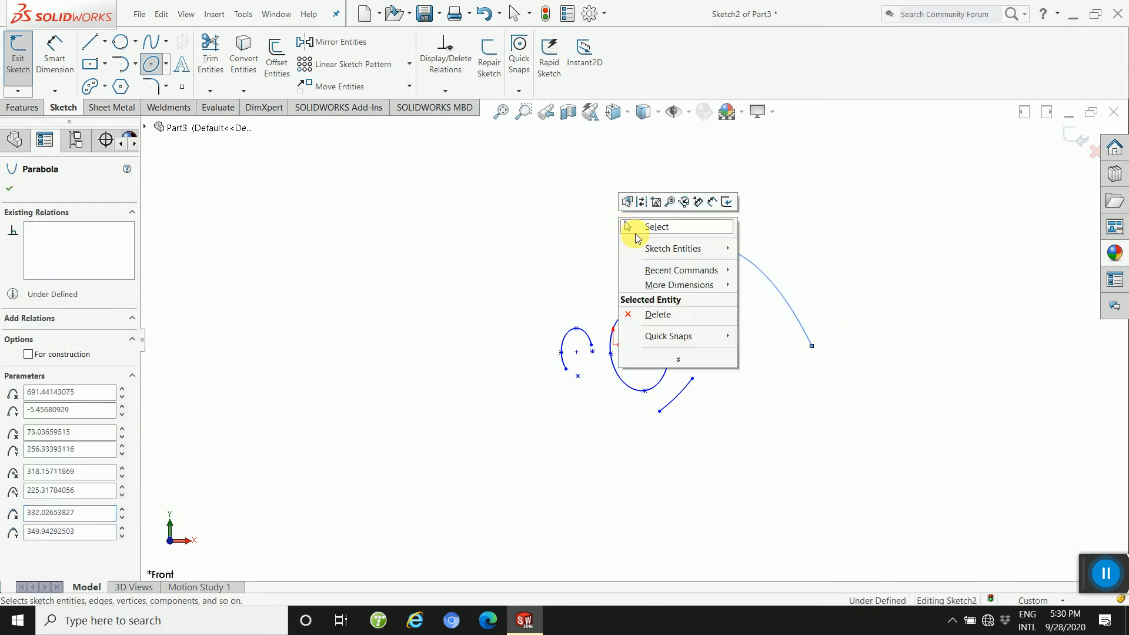
{"action": "left_click", "coordinate": [638, 227]}
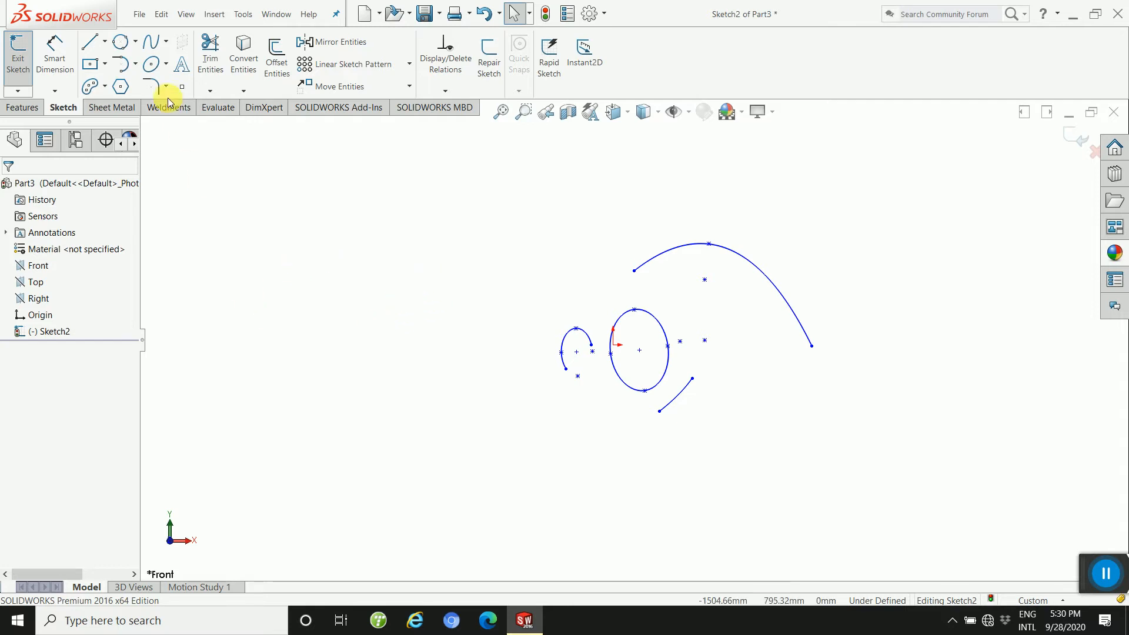
Sketch a wavy open spline through eight points, running above and left of the ellipses.
{"action": "left_click", "coordinate": [137, 65]}
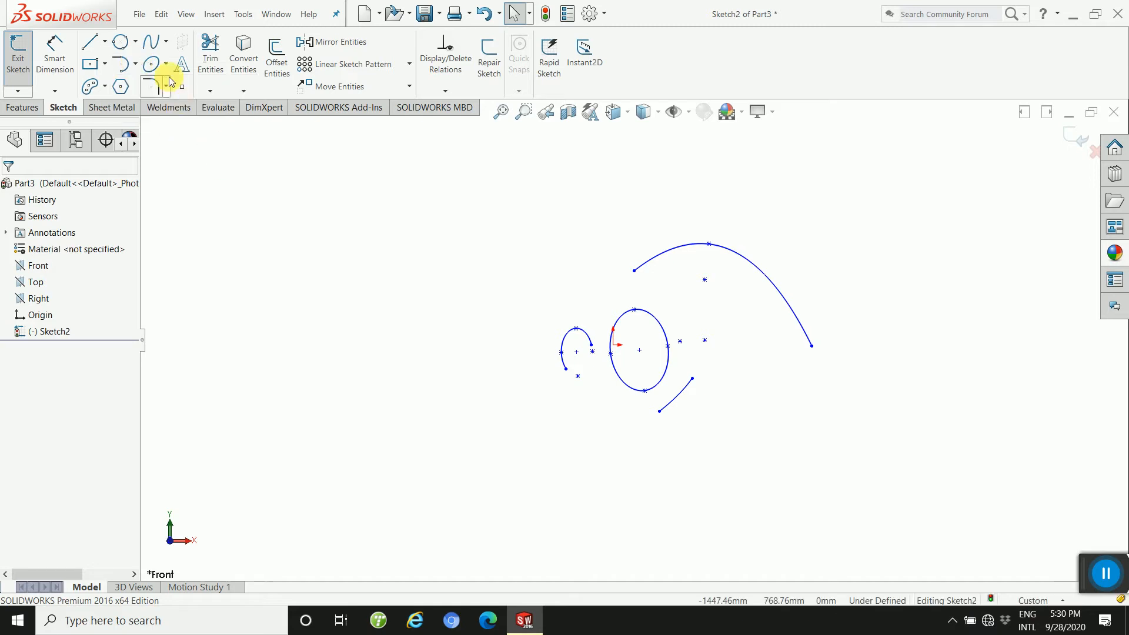
{"action": "left_click", "coordinate": [166, 42]}
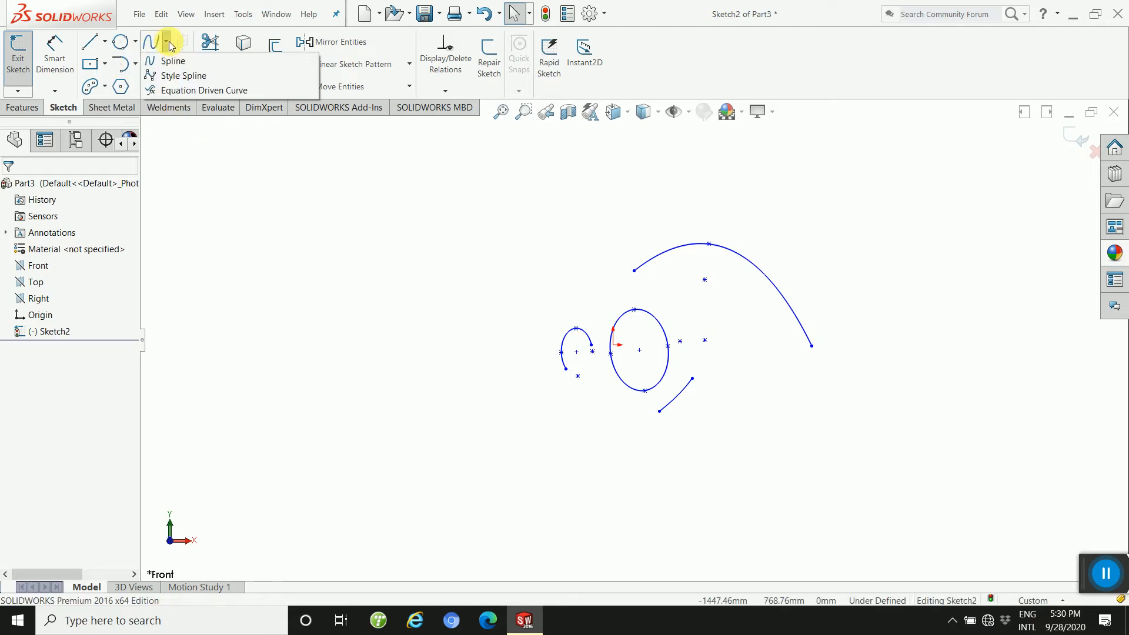
{"action": "left_click", "coordinate": [170, 59]}
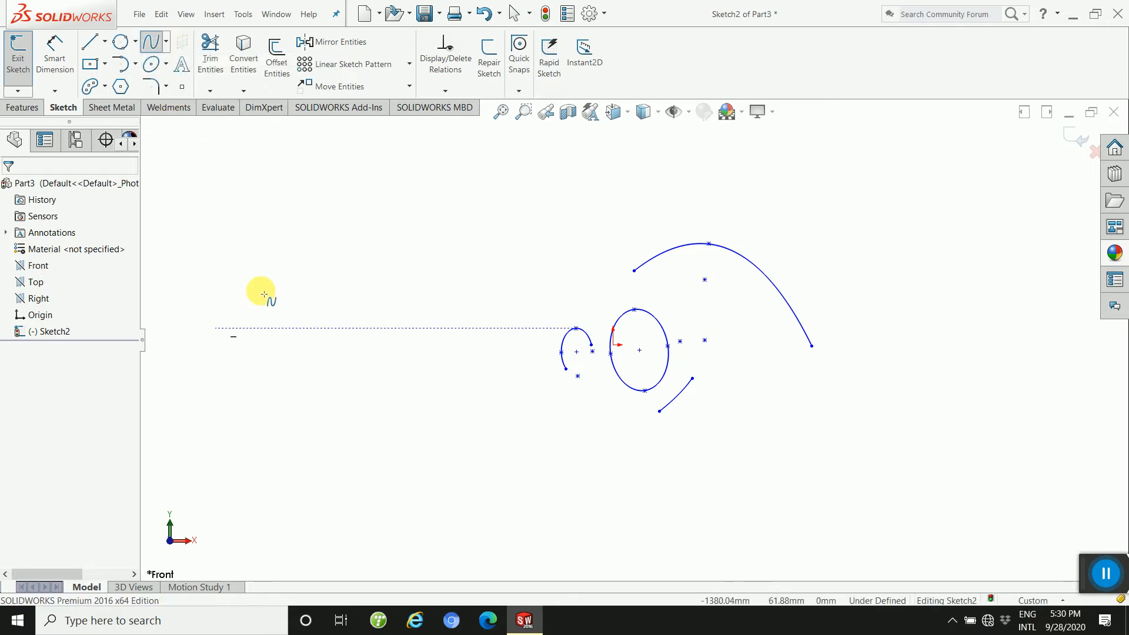
{"action": "left_click", "coordinate": [216, 328]}
{"action": "left_click", "coordinate": [314, 239]}
{"action": "left_click", "coordinate": [348, 302]}
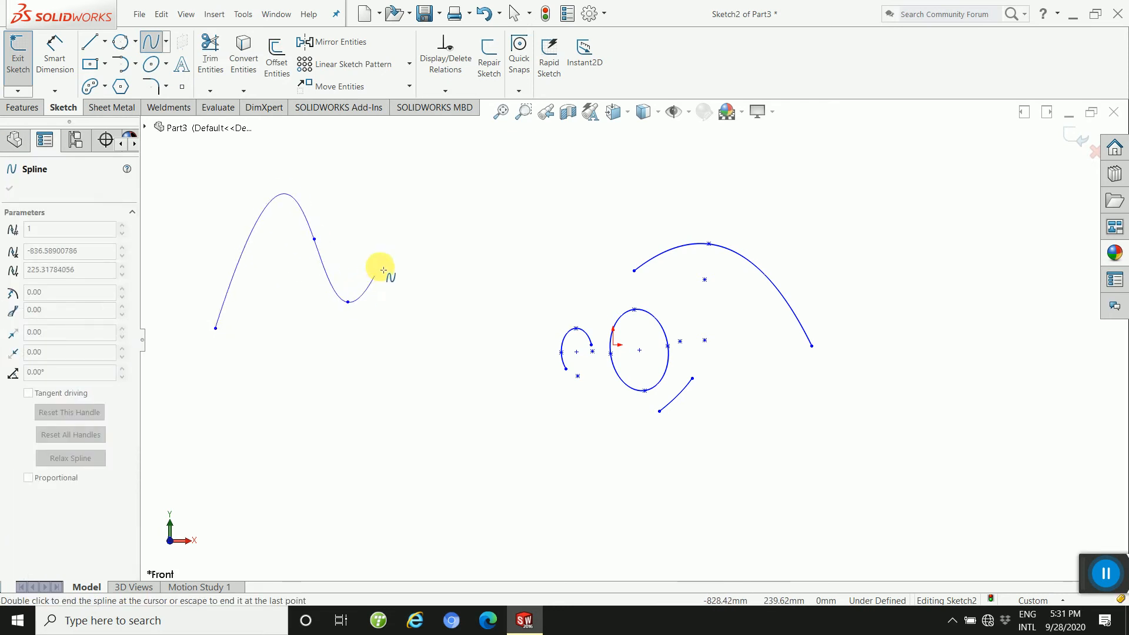
{"action": "left_click", "coordinate": [406, 228]}
{"action": "left_click", "coordinate": [461, 287]}
{"action": "left_click", "coordinate": [501, 213]}
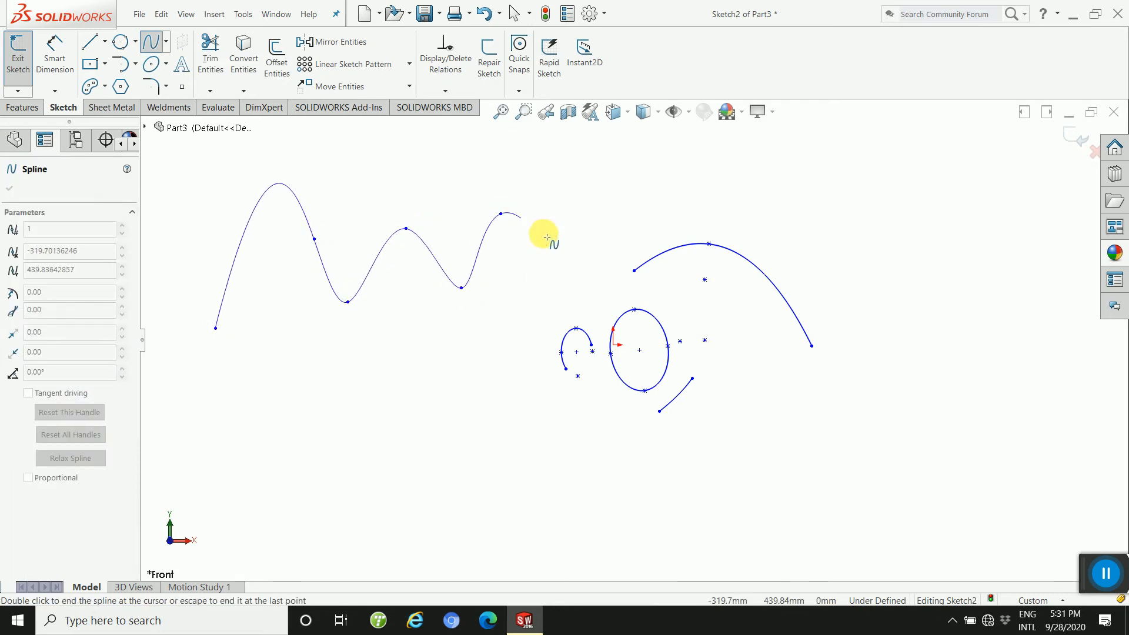
{"action": "left_click", "coordinate": [545, 237]}
{"action": "left_click", "coordinate": [592, 194]}
{"action": "right_click", "coordinate": [635, 187]}
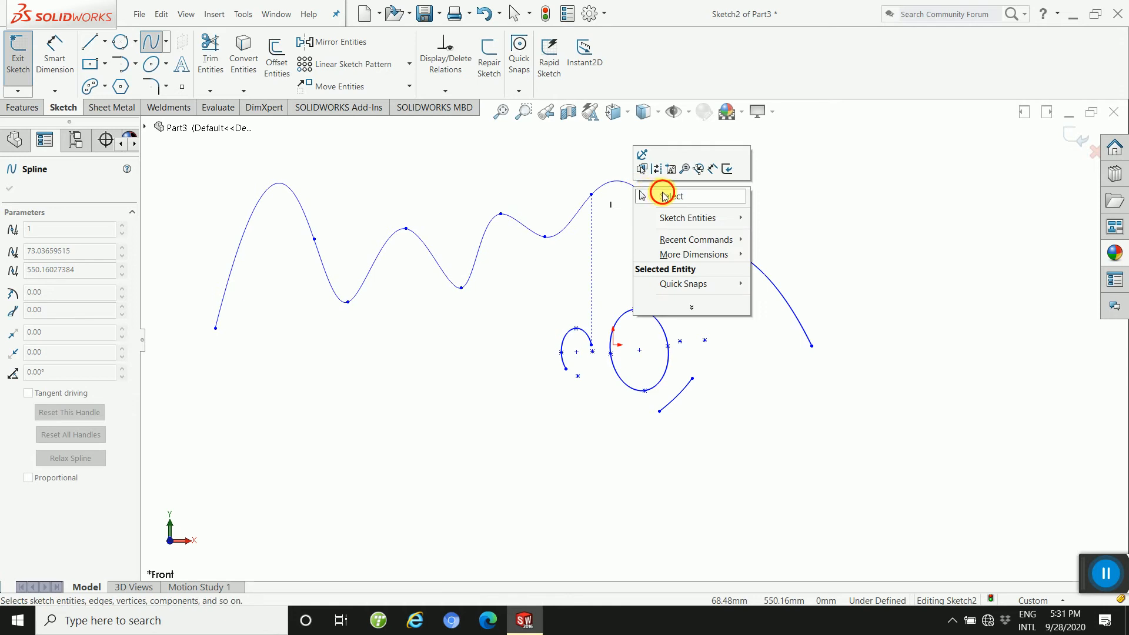
{"action": "left_click", "coordinate": [664, 195]}
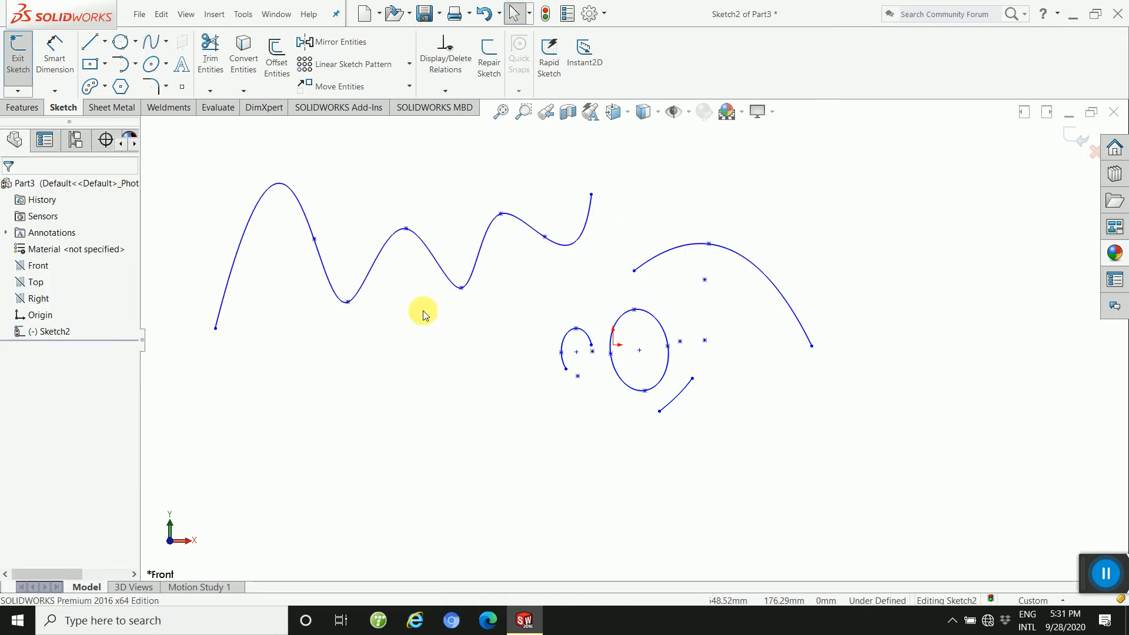
Sketch an open style spline with eight zigzag control points, running below the ellipses from left to right.
{"action": "left_click", "coordinate": [166, 42]}
{"action": "left_click", "coordinate": [177, 77]}
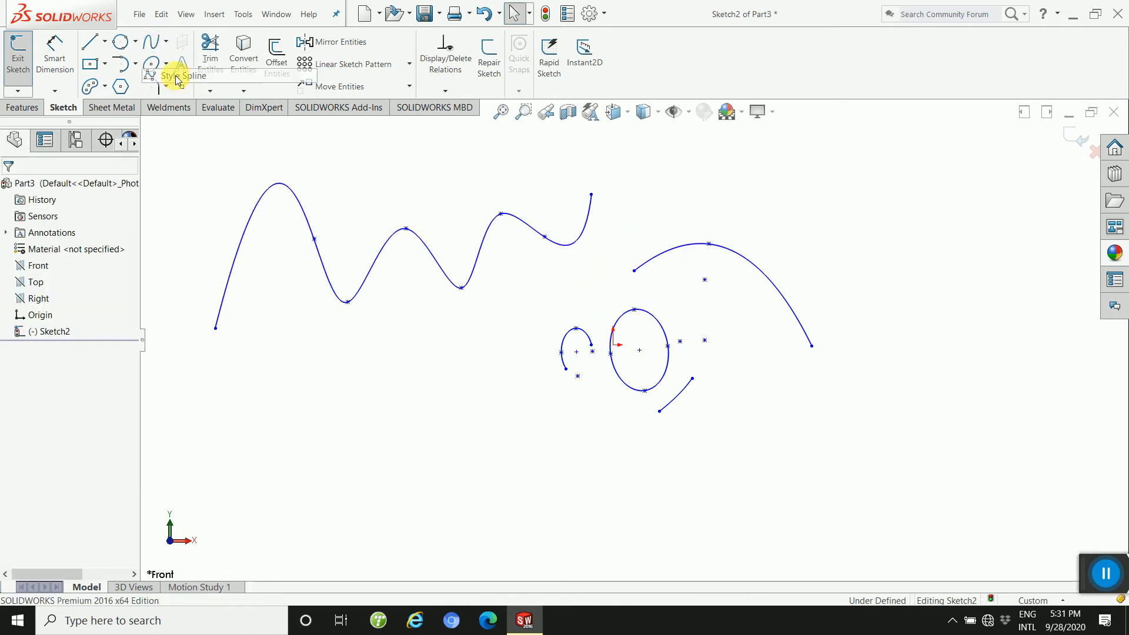
{"action": "left_click", "coordinate": [235, 446]}
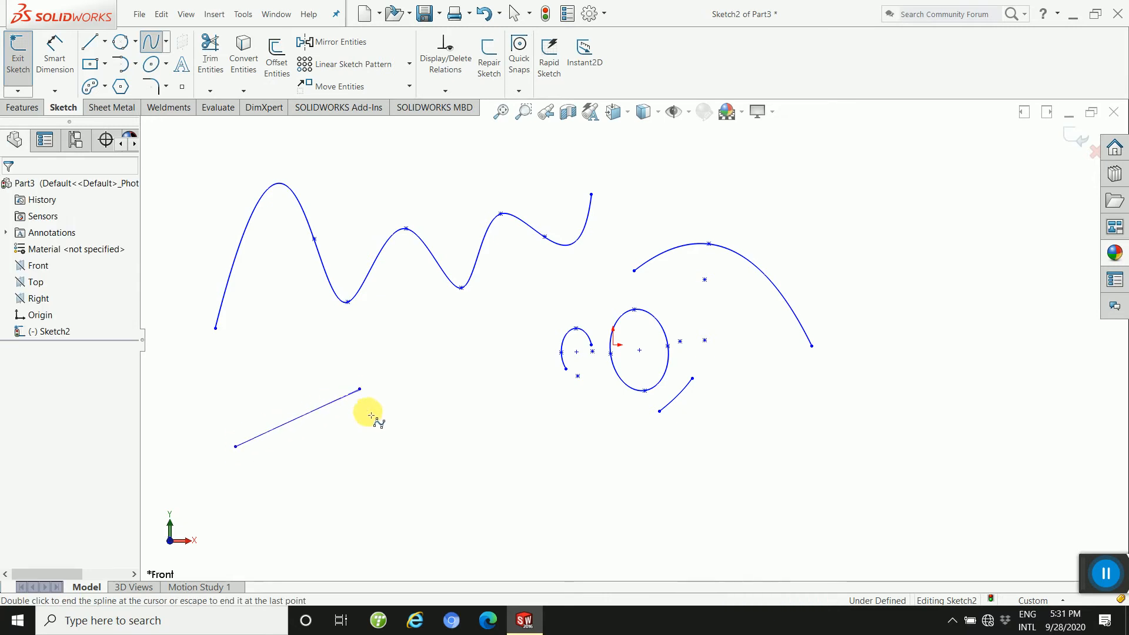
{"action": "left_click", "coordinate": [408, 503]}
{"action": "left_click", "coordinate": [491, 409]}
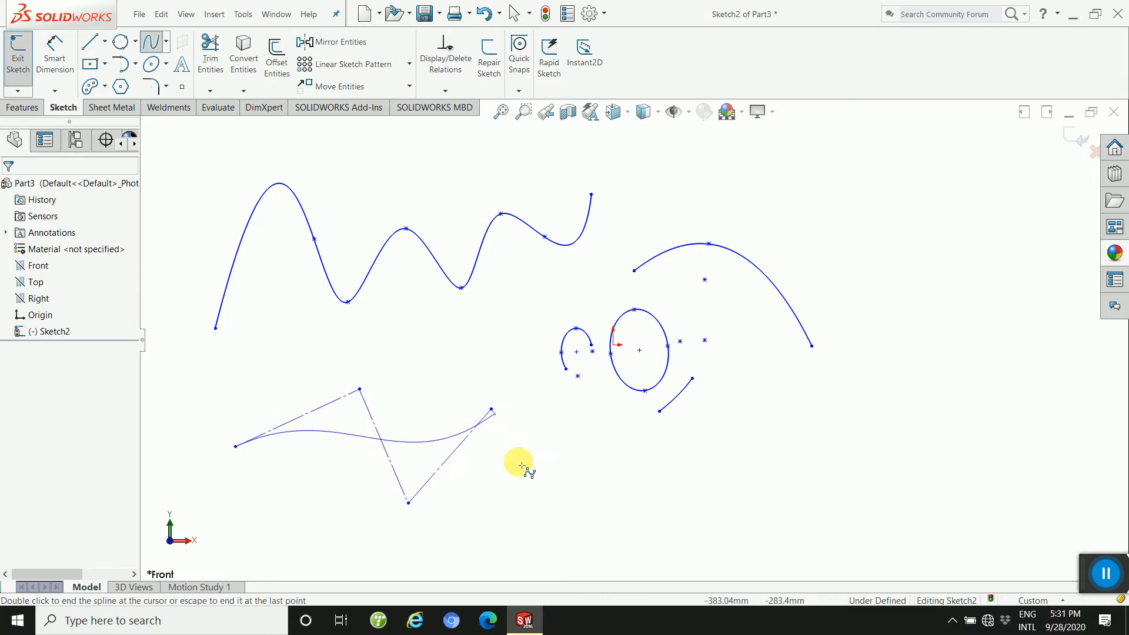
{"action": "left_click", "coordinate": [576, 517]}
{"action": "left_click", "coordinate": [641, 480]}
{"action": "left_click", "coordinate": [721, 520]}
{"action": "left_click", "coordinate": [779, 428]}
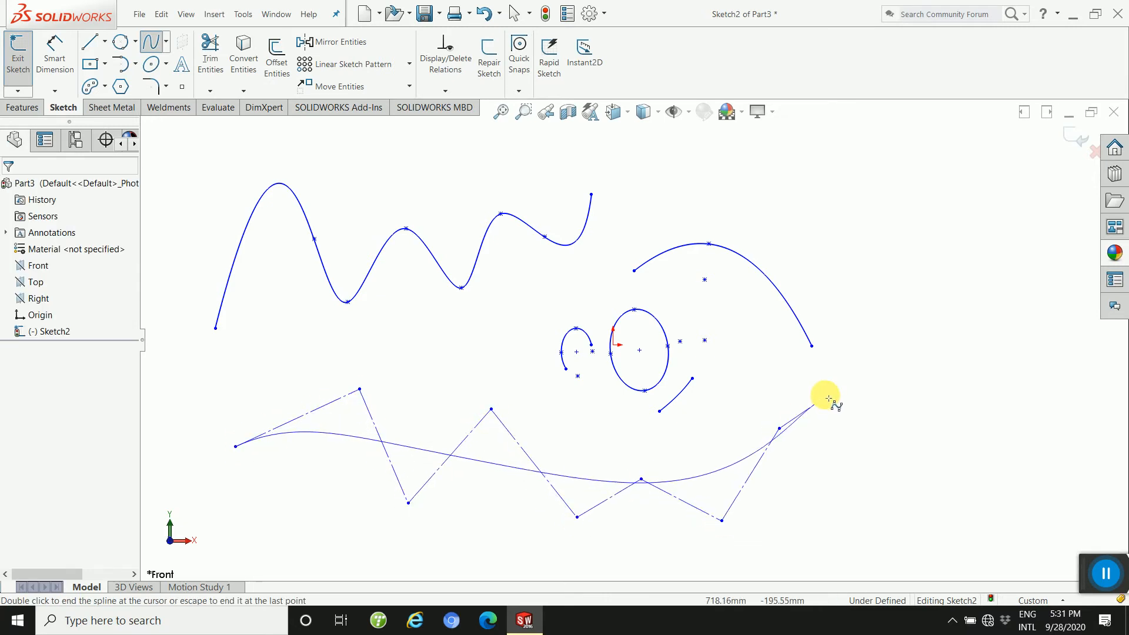
{"action": "right_click", "coordinate": [831, 394]}
{"action": "left_click", "coordinate": [863, 395]}
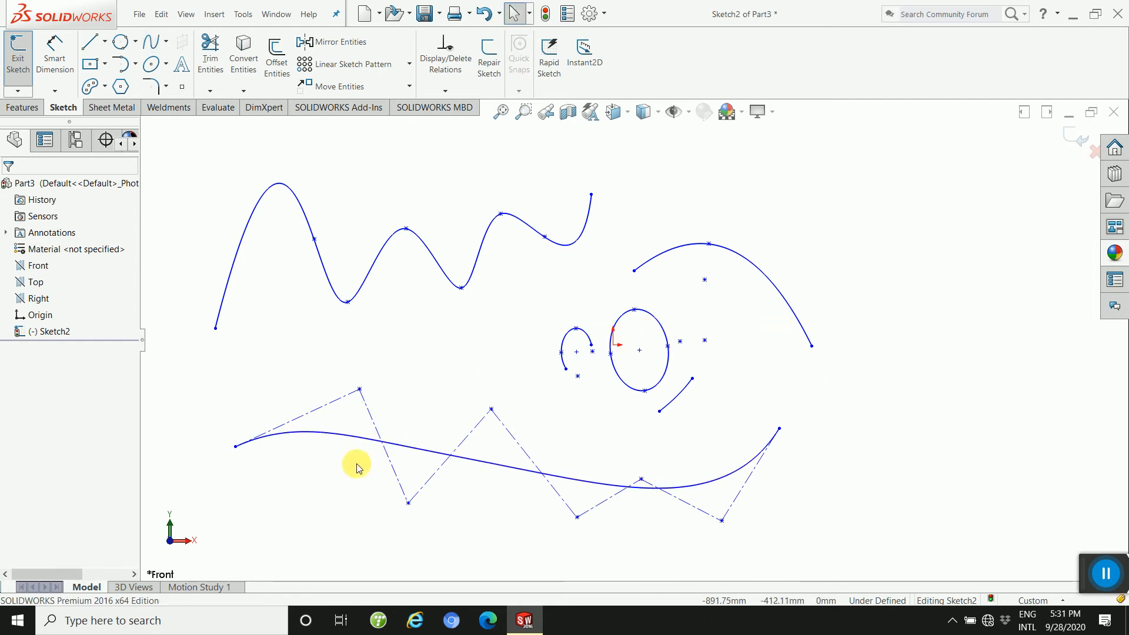
{"action": "left_click", "coordinate": [169, 47]}
{"action": "left_click", "coordinate": [192, 93]}
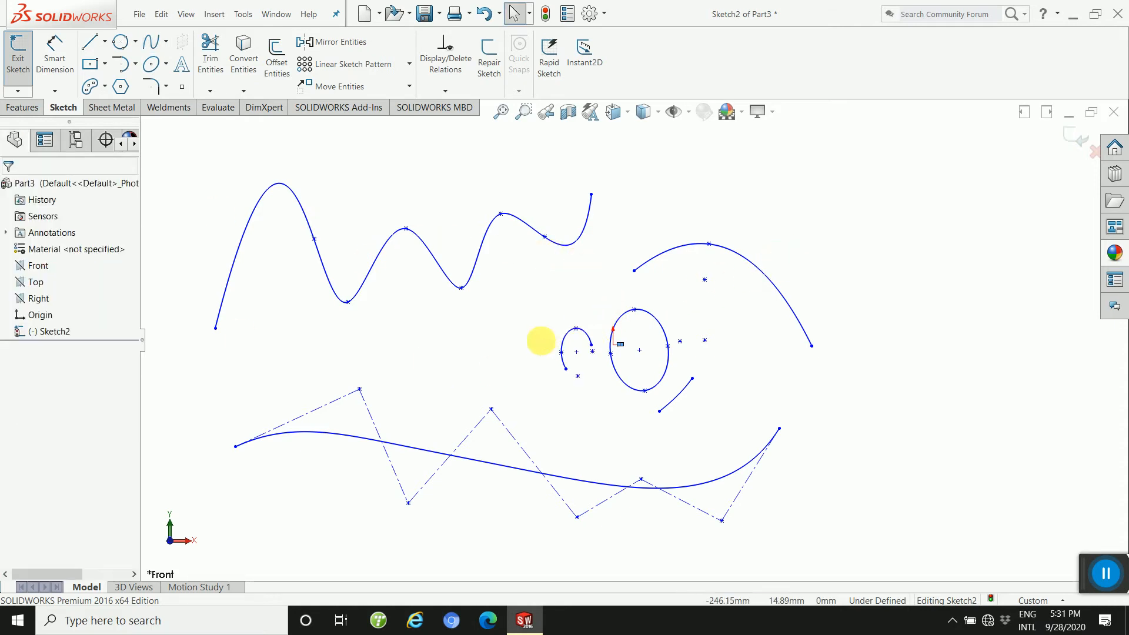
{"action": "scroll", "coordinate": [538, 342], "scroll_direction": "down", "scroll_amount": 3}
{"action": "scroll", "coordinate": [538, 343], "scroll_direction": "up", "scroll_amount": 2}
{"action": "left_click", "coordinate": [511, 428]}
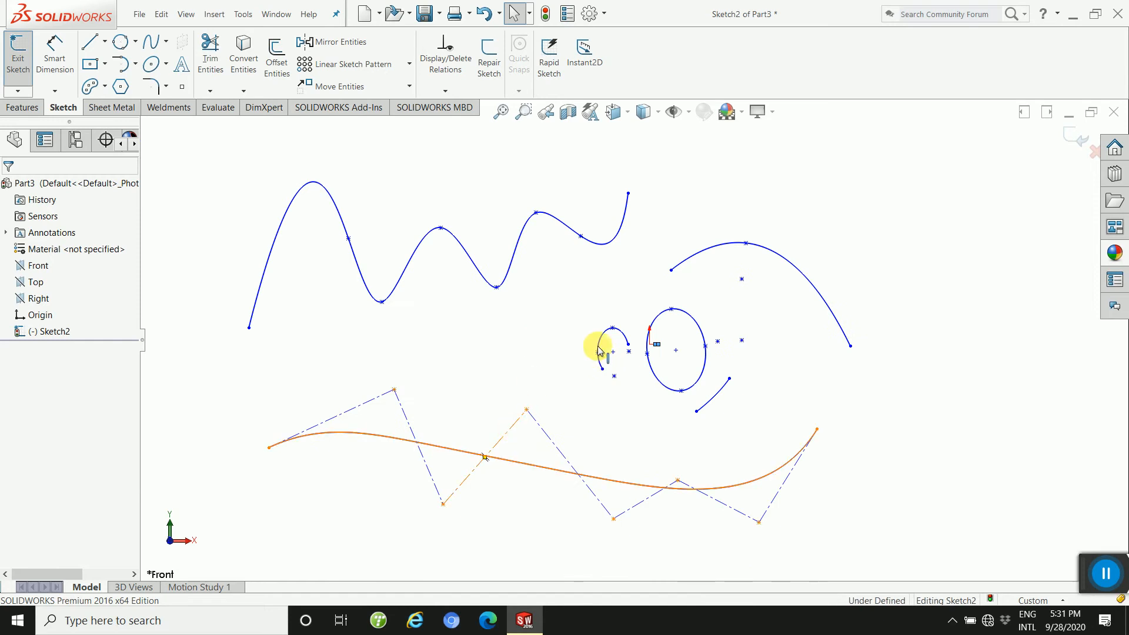
{"action": "left_click", "coordinate": [737, 206]}
{"action": "left_click", "coordinate": [803, 274]}
{"action": "left_click", "coordinate": [822, 197]}
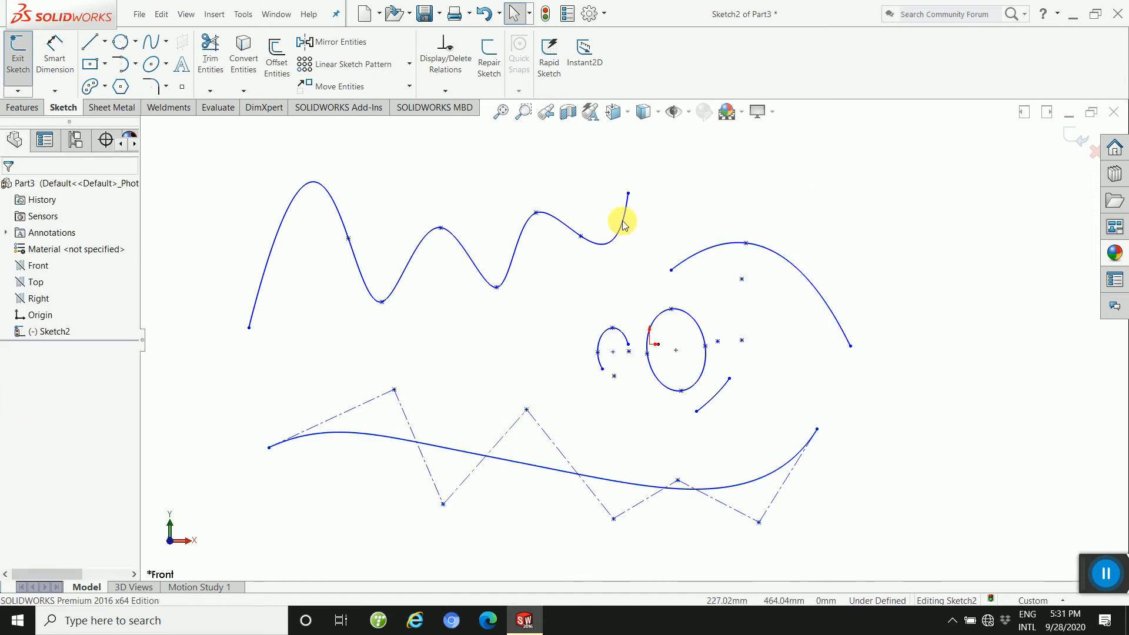
{"action": "left_click", "coordinate": [166, 40]}
{"action": "left_click", "coordinate": [171, 169]}
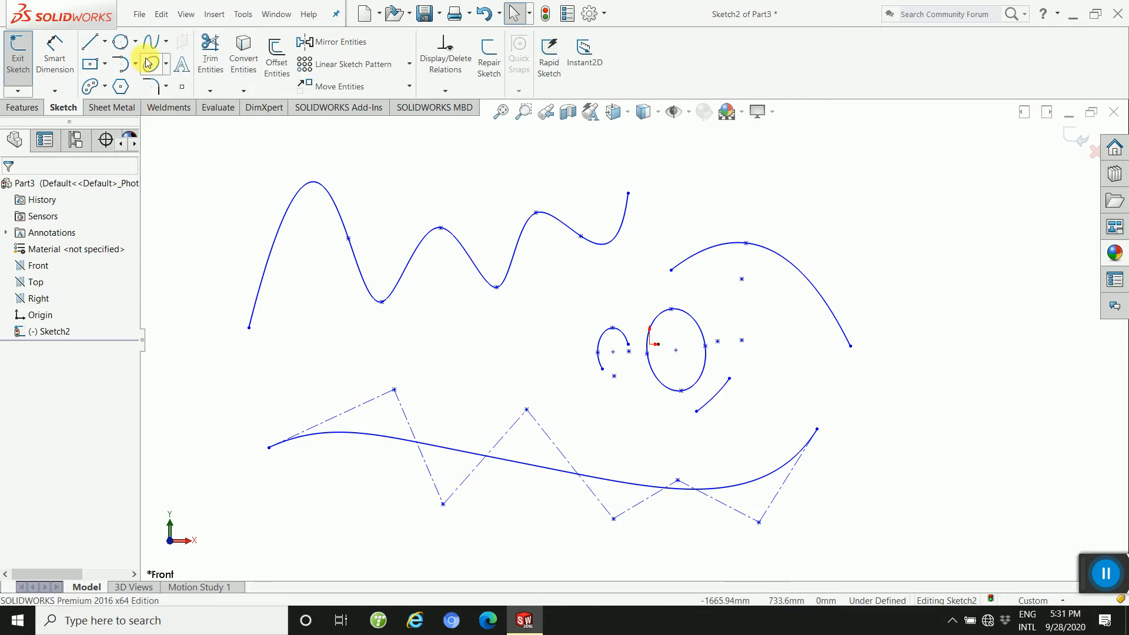
{"action": "left_click", "coordinate": [167, 66]}
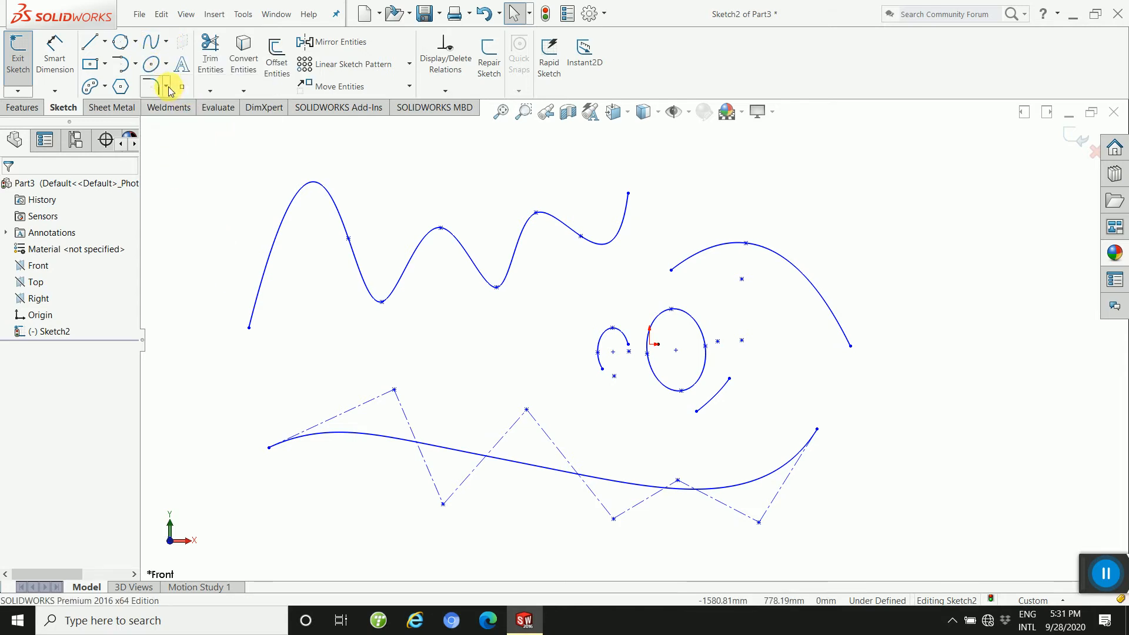
{"action": "left_click", "coordinate": [167, 87]}
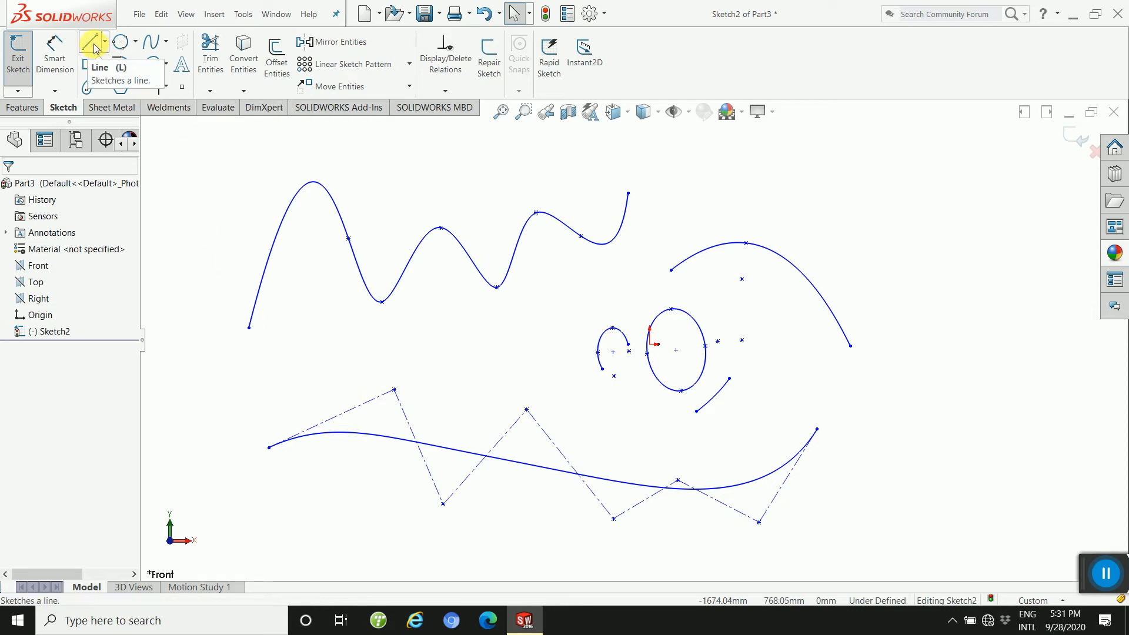
Sketch a horizontal straight slot about 413 mm between centres and 170 mm wide, above and right of the large parabola.
{"action": "left_click", "coordinate": [105, 87]}
{"action": "left_click", "coordinate": [120, 107]}
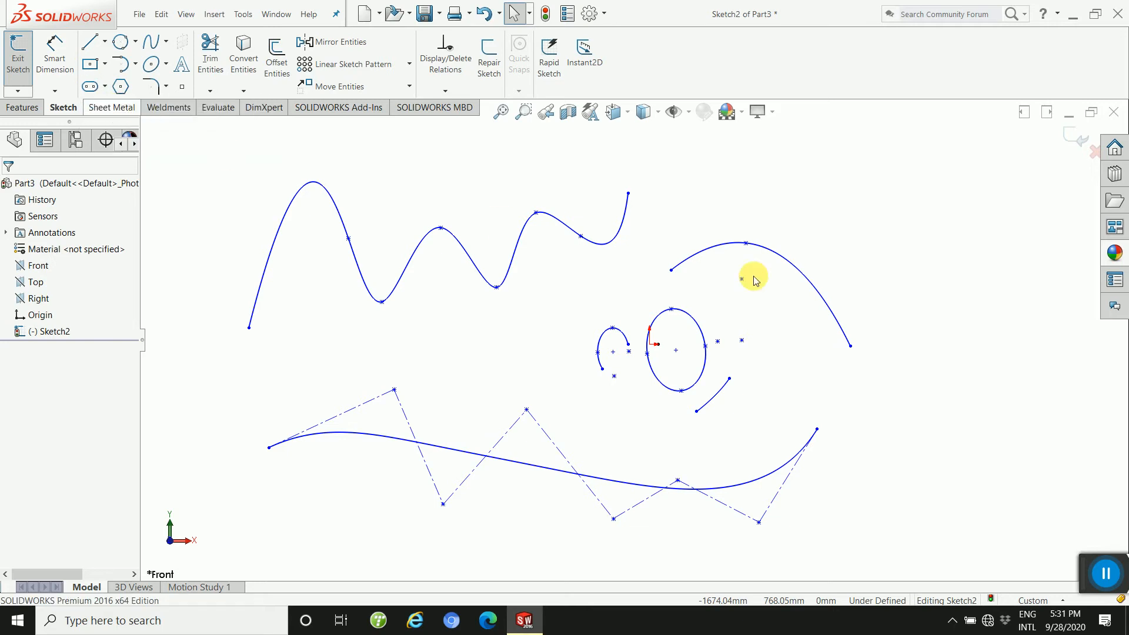
{"action": "left_click", "coordinate": [875, 189]}
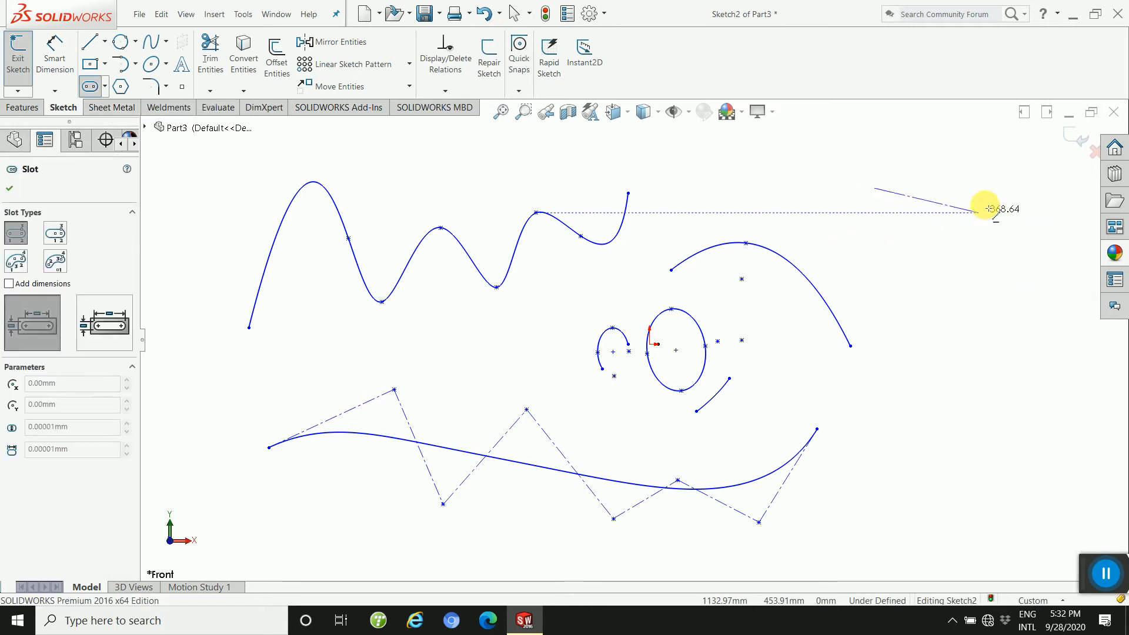
{"action": "left_click", "coordinate": [995, 190]}
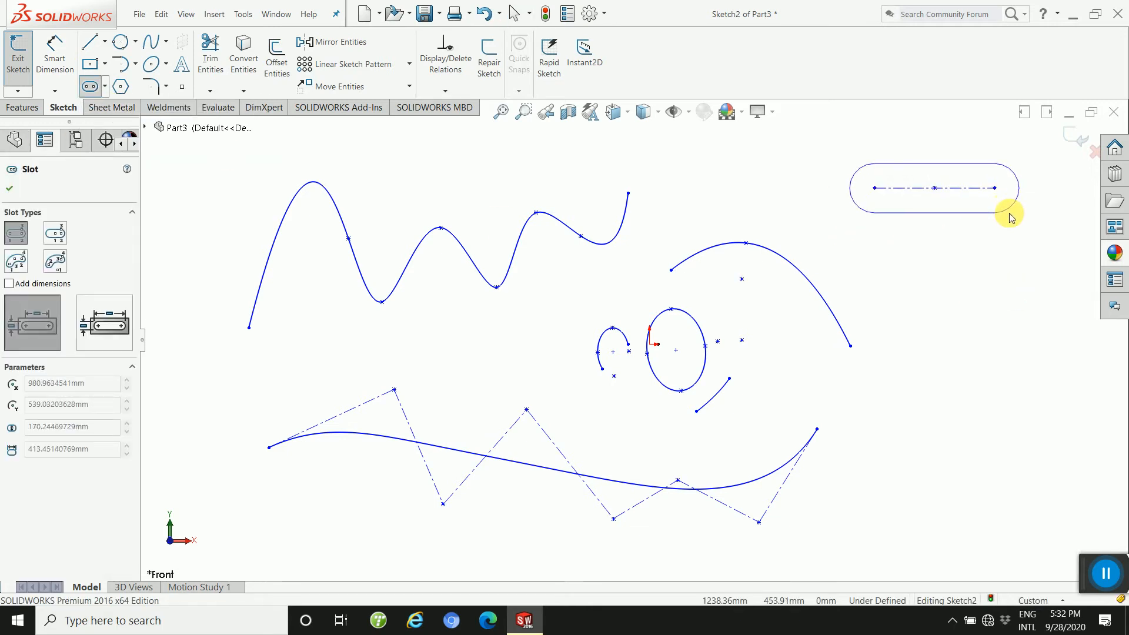
{"action": "left_click", "coordinate": [1007, 214]}
Sketch a second horizontal straight slot directly below the first, shorter between its centres but wider.
{"action": "left_click", "coordinate": [916, 295]}
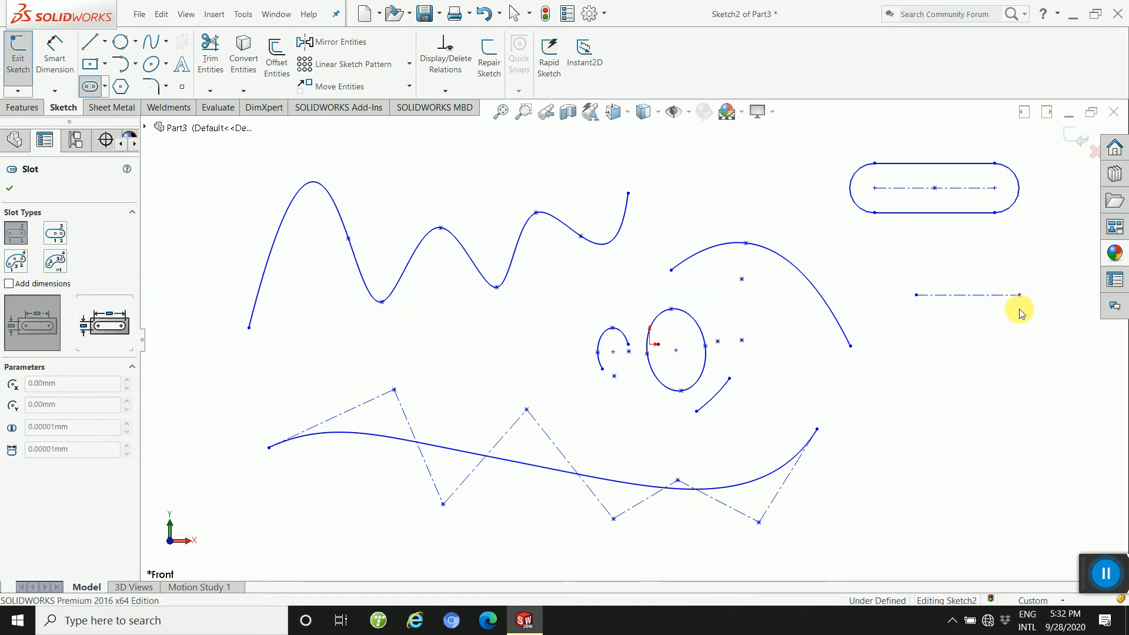
{"action": "left_click", "coordinate": [1018, 295]}
{"action": "left_click", "coordinate": [1023, 332]}
Sketch a third horizontal slot about 420 mm between centres and 159 mm wide below the other two, and delete it.
{"action": "left_click", "coordinate": [929, 411]}
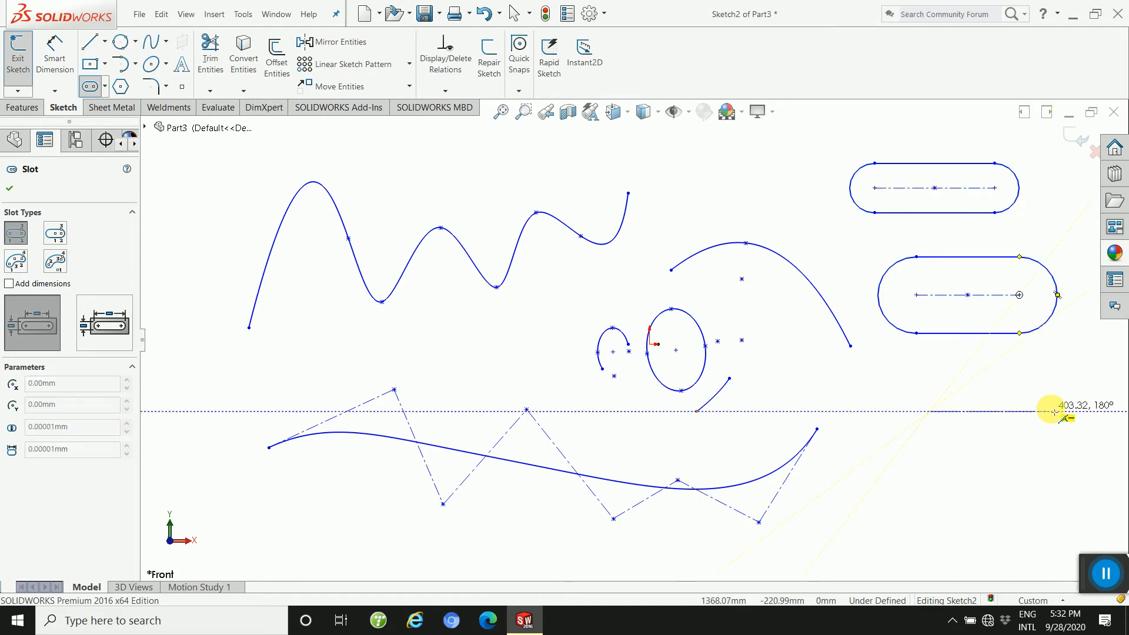
{"action": "left_click", "coordinate": [1052, 411]}
{"action": "left_click", "coordinate": [1056, 437]}
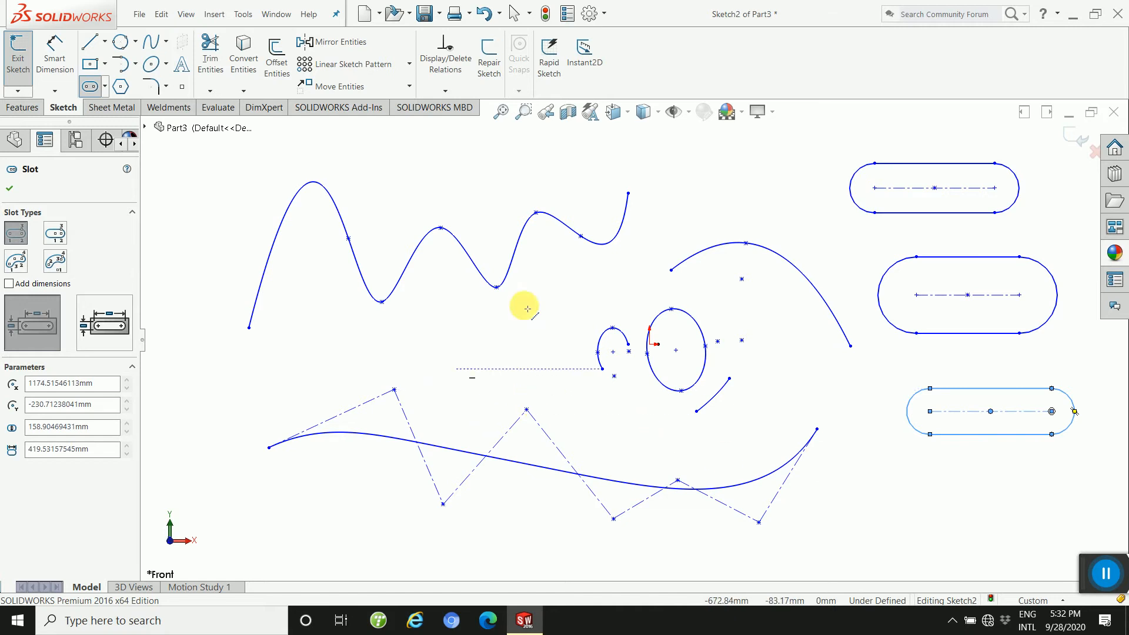
{"action": "right_click", "coordinate": [200, 219]}
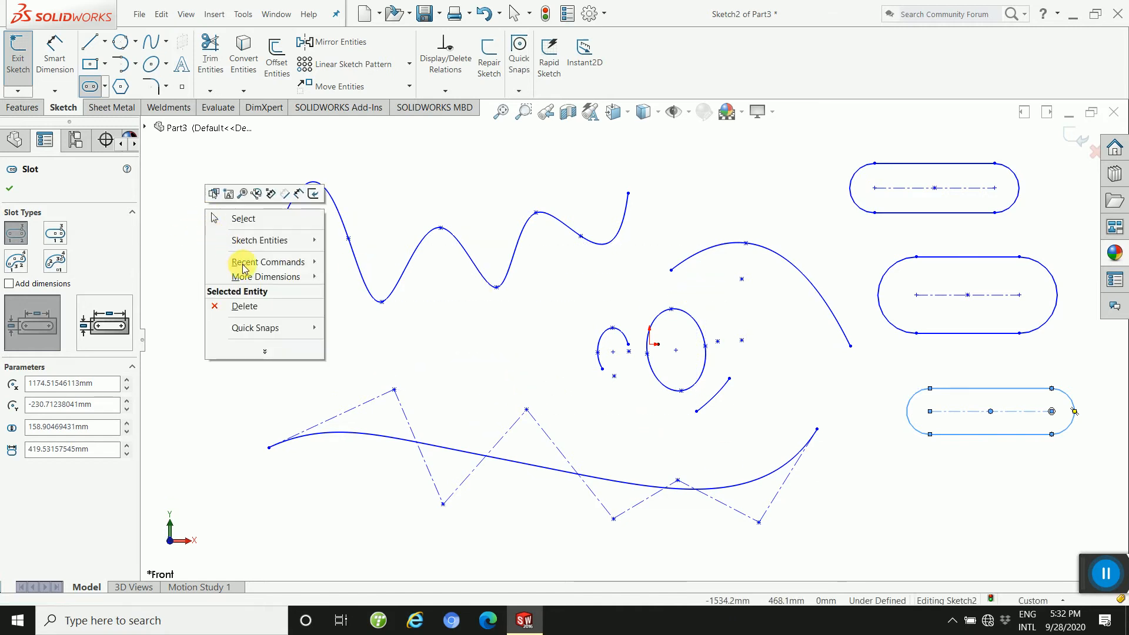
{"action": "left_click", "coordinate": [247, 306]}
{"action": "mouse_move", "coordinate": [1053, 148]}
{"action": "left_mouse_down"}
{"action": "mouse_move", "coordinate": [877, 448]}
{"action": "mouse_move", "coordinate": [307, 276]}
{"action": "mouse_move", "coordinate": [340, 176]}
{"action": "left_mouse_up"}
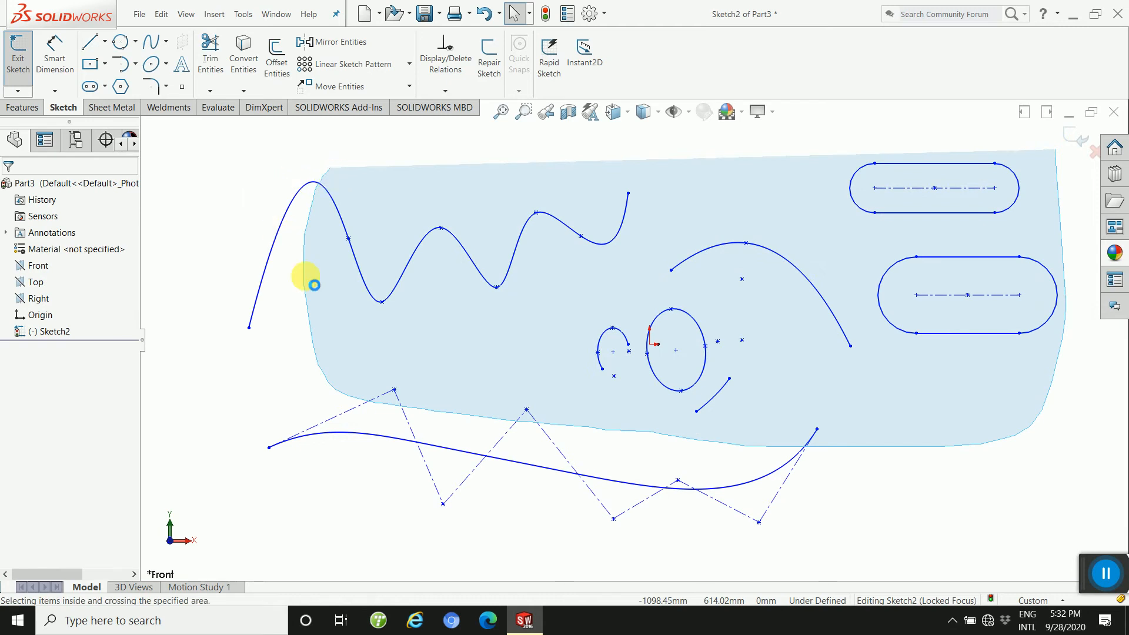
{"action": "left_click_drag", "start_coordinate": [314, 284], "coordinate": [315, 286]}
{"action": "right_click", "coordinate": [259, 180]}
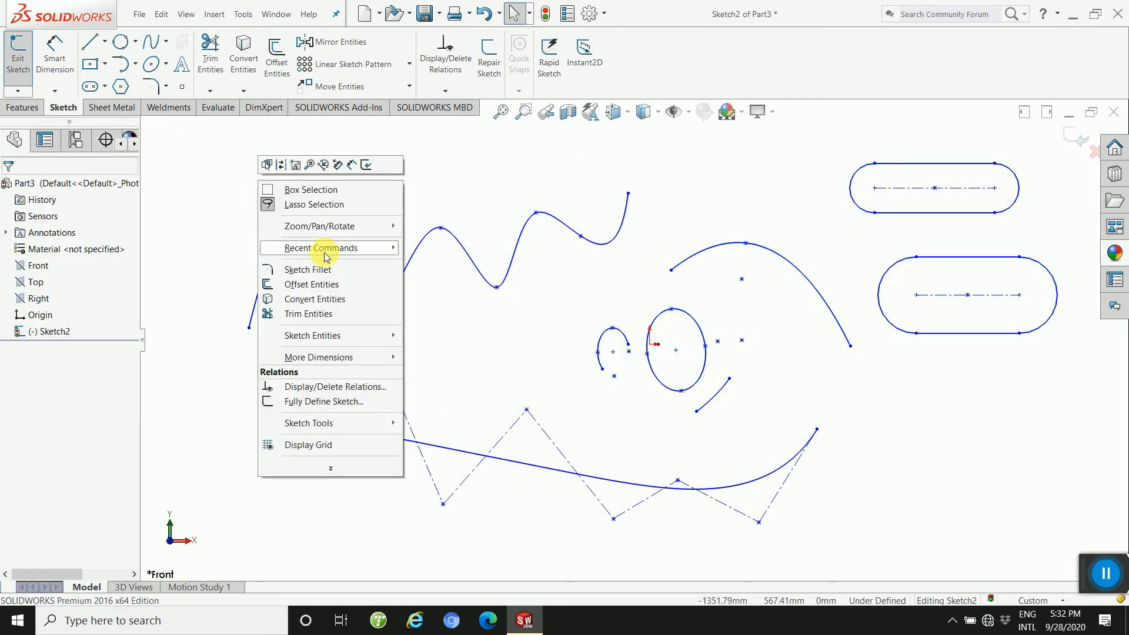
{"action": "left_click", "coordinate": [222, 241]}
{"action": "mouse_move", "coordinate": [206, 163]}
{"action": "left_mouse_down"}
{"action": "mouse_move", "coordinate": [421, 466]}
{"action": "mouse_move", "coordinate": [681, 382]}
{"action": "left_mouse_up"}
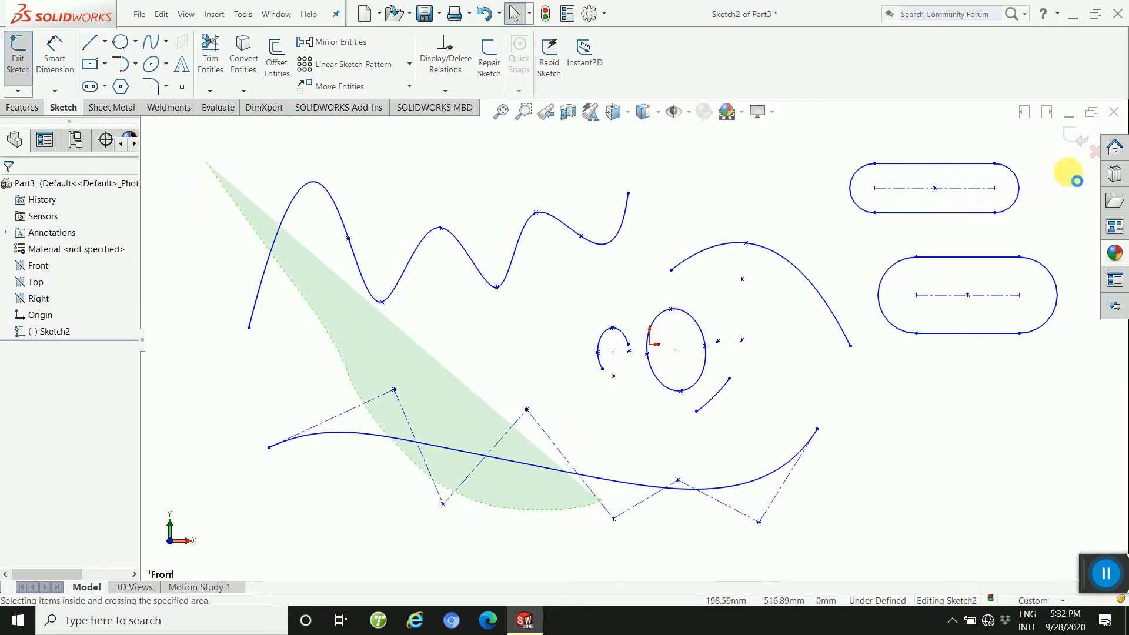
{"action": "left_click_drag", "start_coordinate": [1070, 180], "coordinate": [947, 182]}
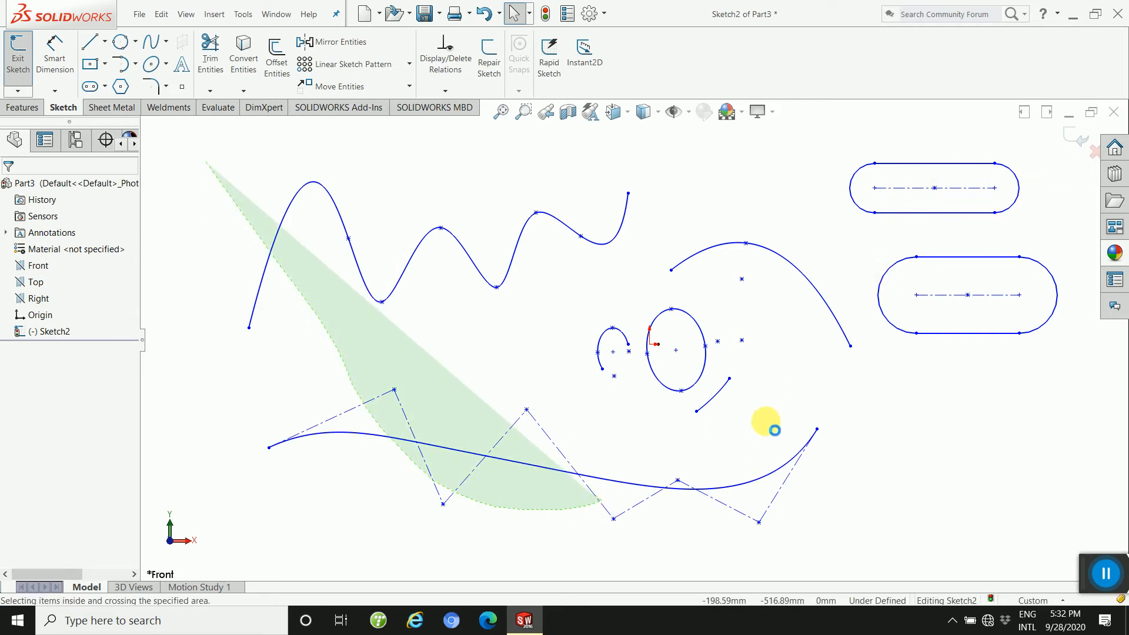
{"action": "left_click_drag", "start_coordinate": [774, 429], "coordinate": [735, 416]}
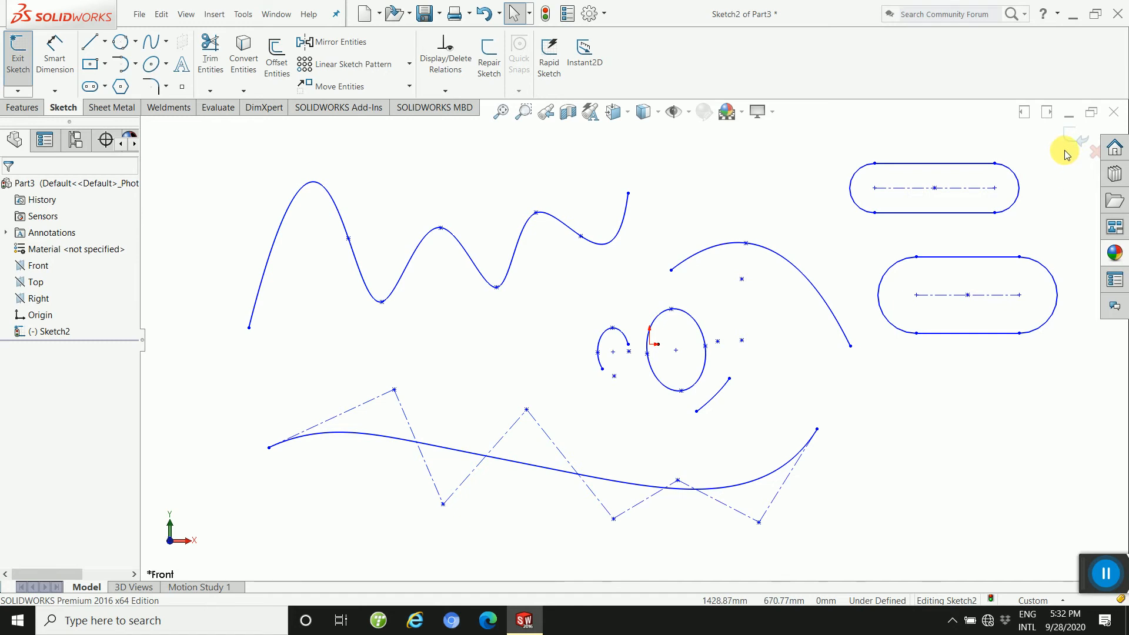
Lasso-select the two slots, the ellipses and the parabolas together and delete them from the sketch.
{"action": "mouse_move", "coordinate": [1038, 150]}
{"action": "left_mouse_down"}
{"action": "mouse_move", "coordinate": [1056, 308]}
{"action": "mouse_move", "coordinate": [652, 504]}
{"action": "mouse_move", "coordinate": [262, 345]}
{"action": "mouse_move", "coordinate": [310, 139]}
{"action": "mouse_move", "coordinate": [330, 190]}
{"action": "left_mouse_up"}
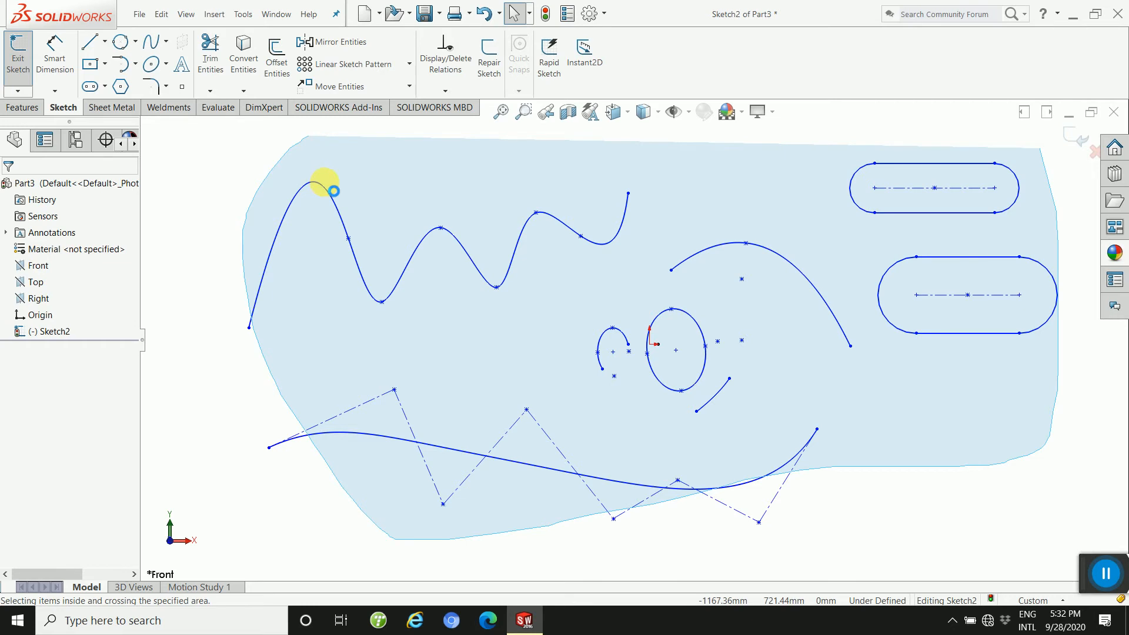
{"action": "left_click_drag", "start_coordinate": [333, 191], "coordinate": [327, 187]}
{"action": "right_click", "coordinate": [327, 187]}
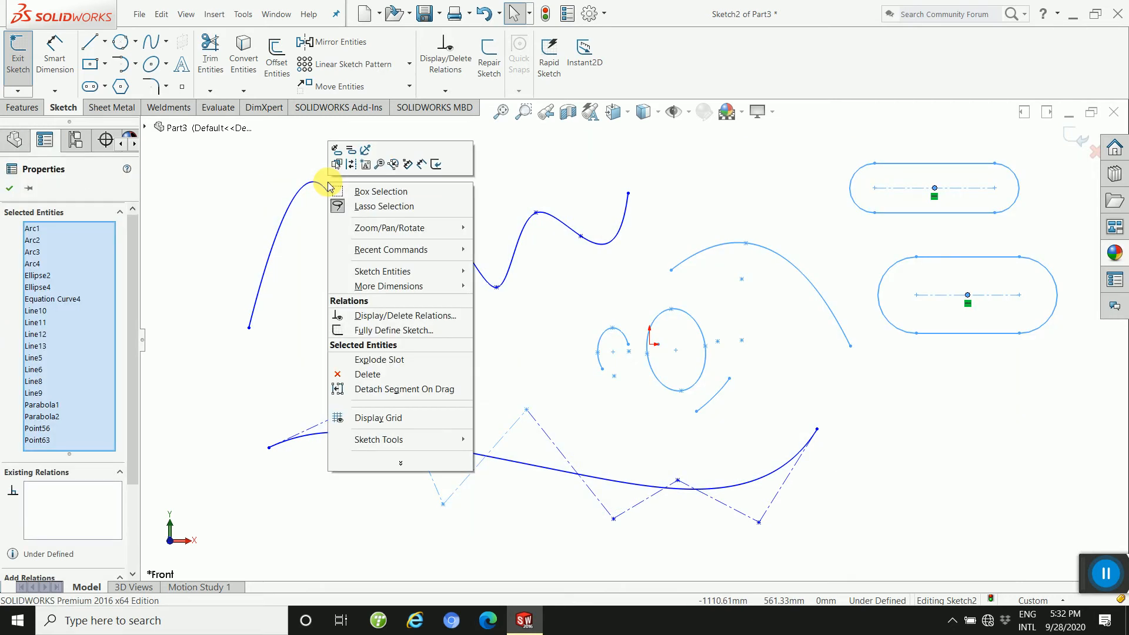
{"action": "left_click", "coordinate": [377, 374]}
{"action": "left_click", "coordinate": [654, 311]}
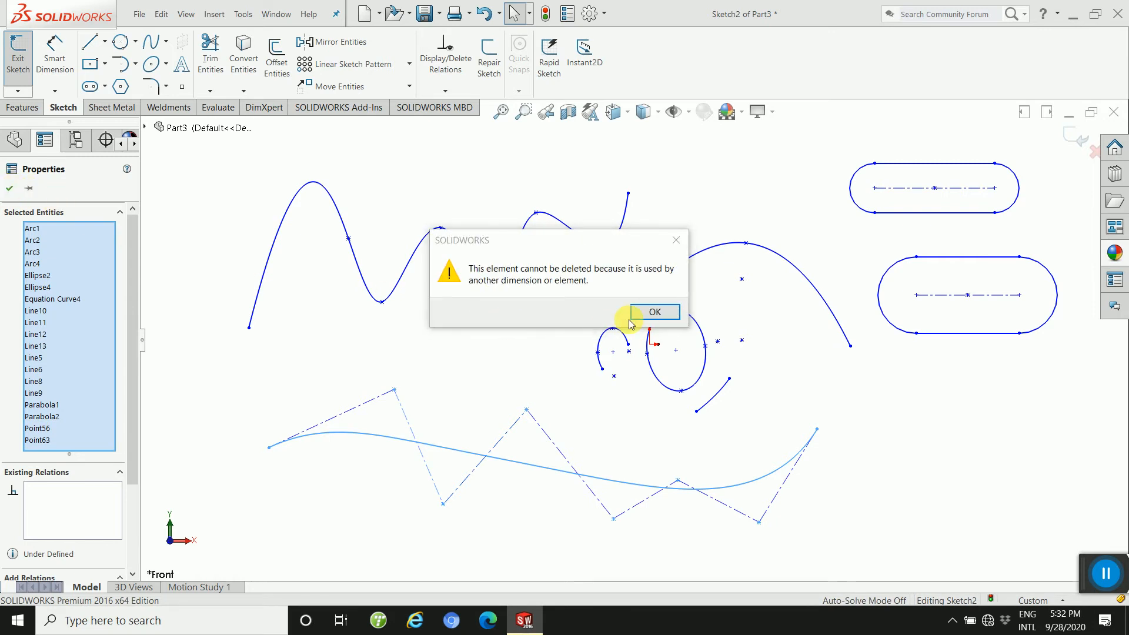
{"action": "left_click", "coordinate": [642, 312]}
{"action": "left_click", "coordinate": [623, 268]}
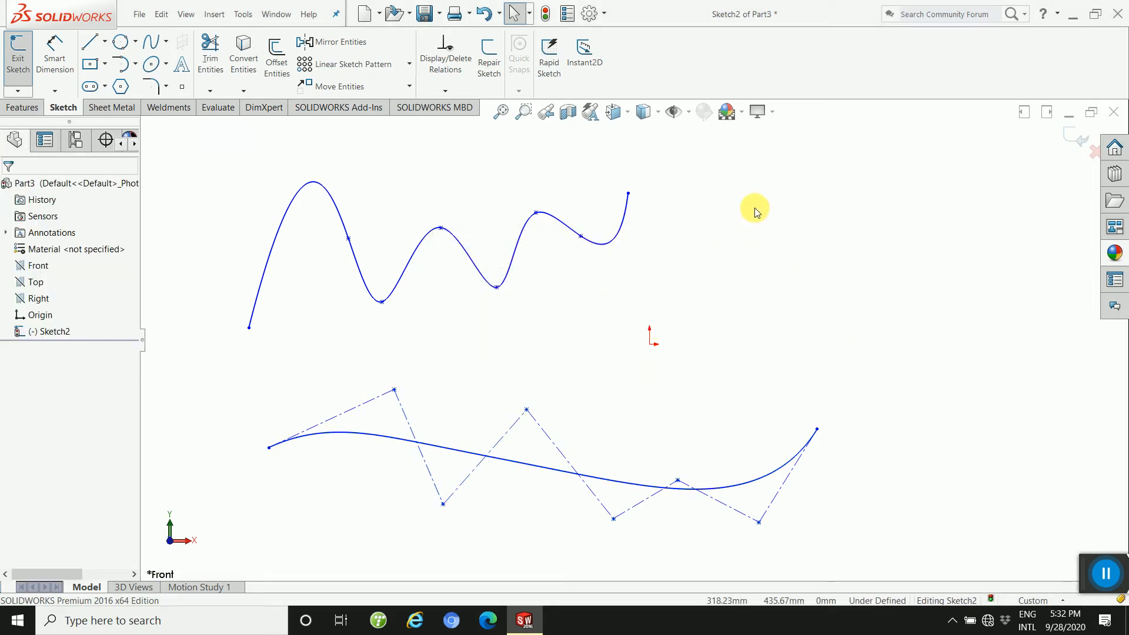
Delete the remaining wavy spline, and the style spline below it together with its control polygon.
{"action": "mouse_move", "coordinate": [987, 236]}
{"action": "left_mouse_down"}
{"action": "mouse_move", "coordinate": [976, 329]}
{"action": "mouse_move", "coordinate": [549, 558]}
{"action": "mouse_move", "coordinate": [188, 169]}
{"action": "mouse_move", "coordinate": [345, 137]}
{"action": "left_mouse_up"}
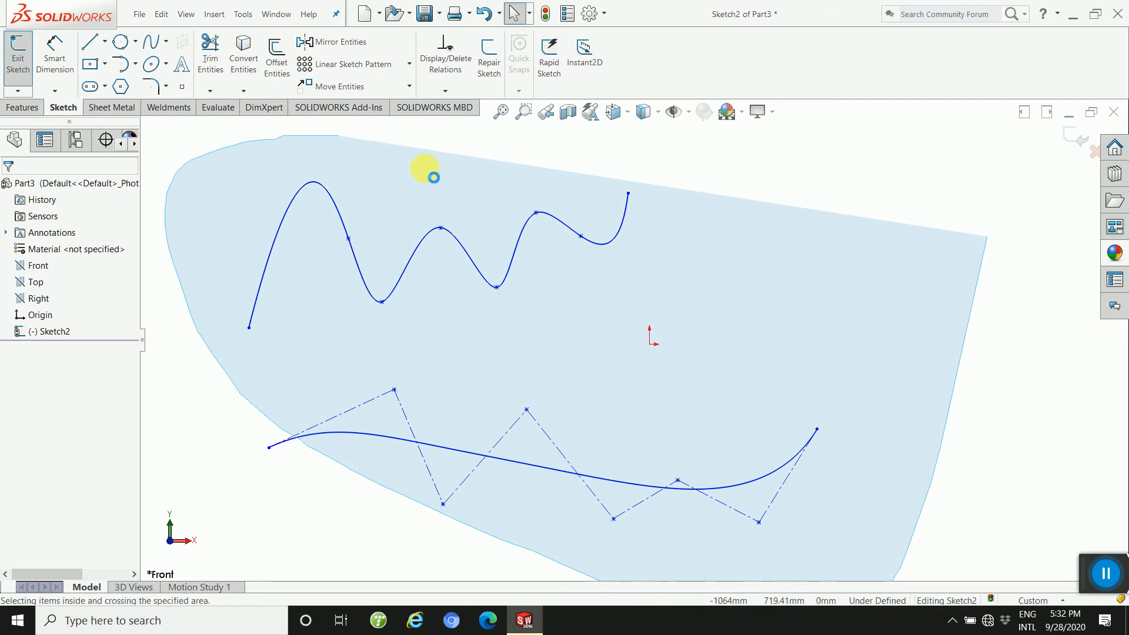
{"action": "left_click_drag", "start_coordinate": [460, 182], "coordinate": [453, 174]}
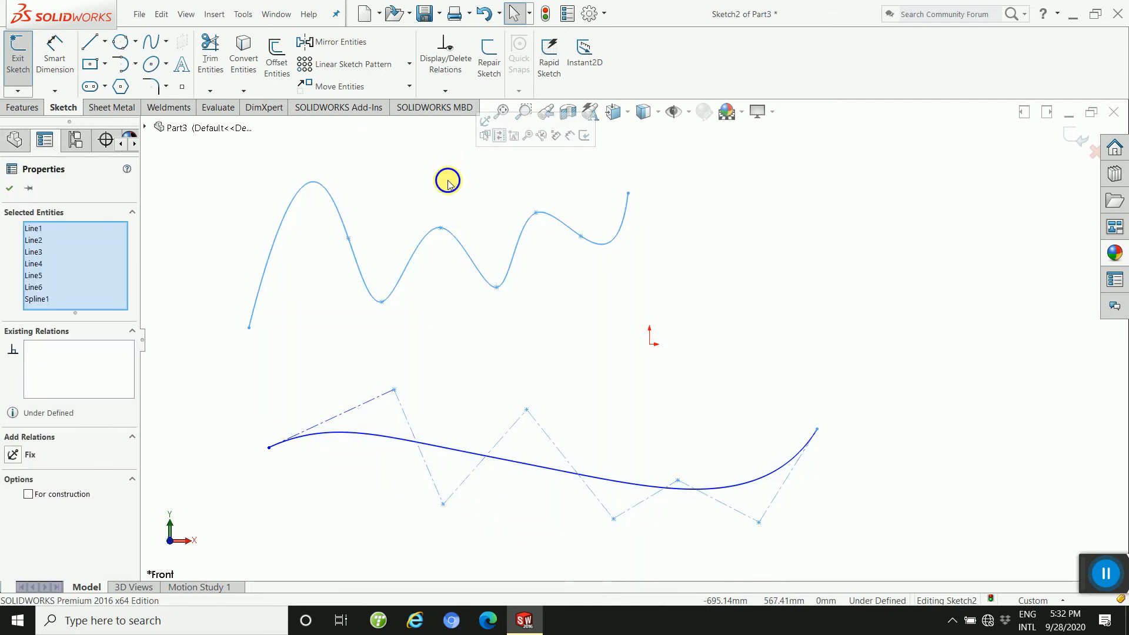
{"action": "right_click", "coordinate": [448, 184]}
{"action": "left_click", "coordinate": [487, 371]}
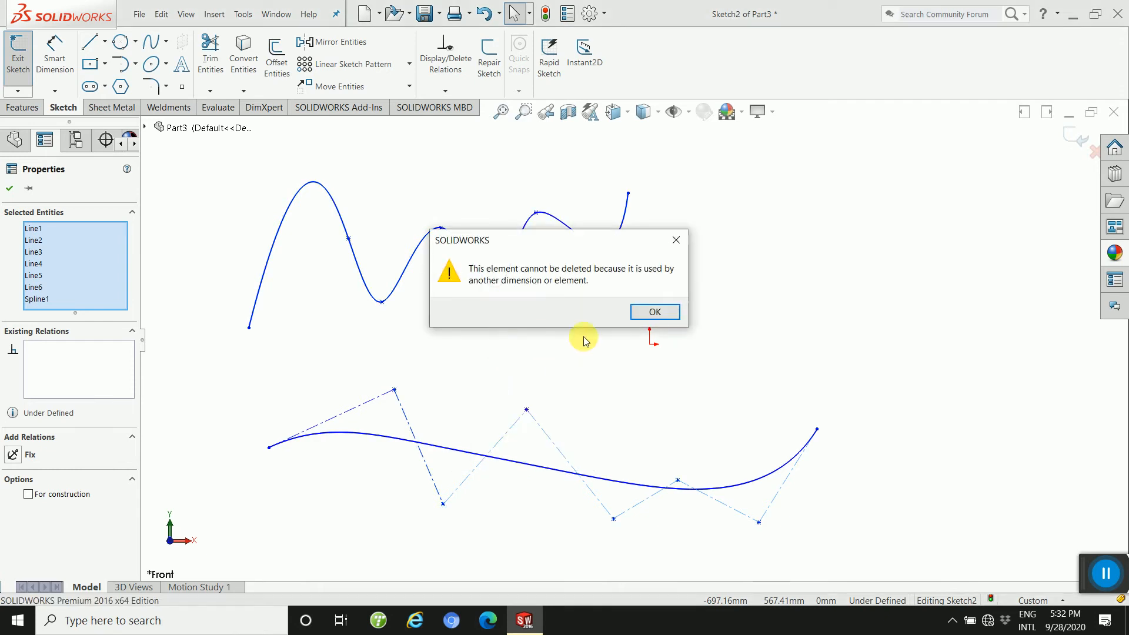
{"action": "left_click", "coordinate": [655, 312]}
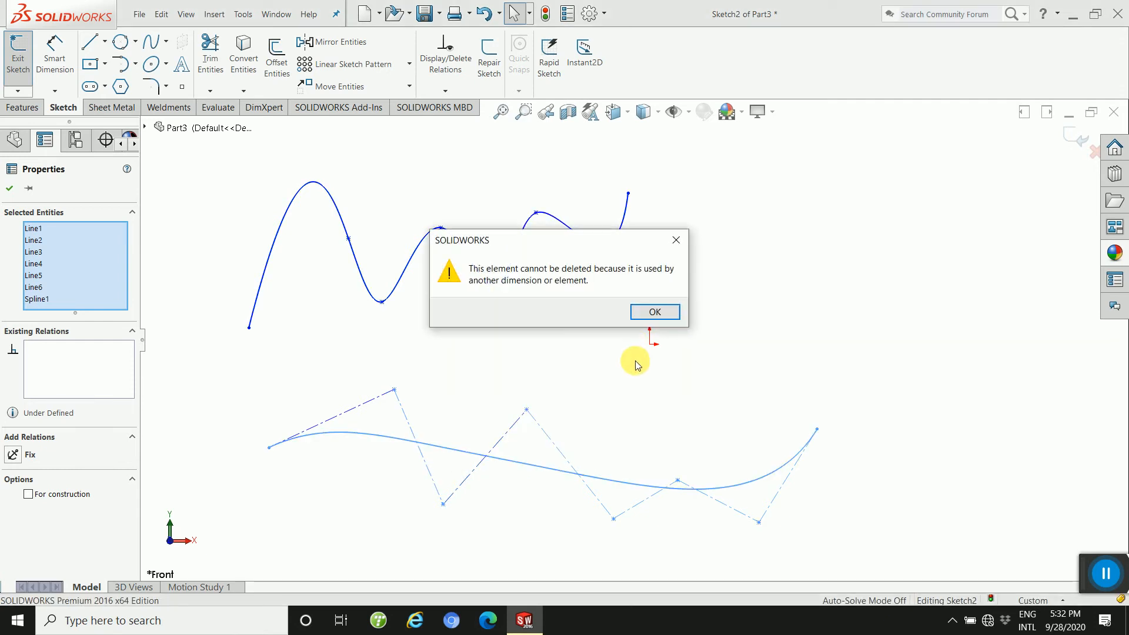
{"action": "left_click", "coordinate": [650, 317]}
{"action": "left_click", "coordinate": [656, 318]}
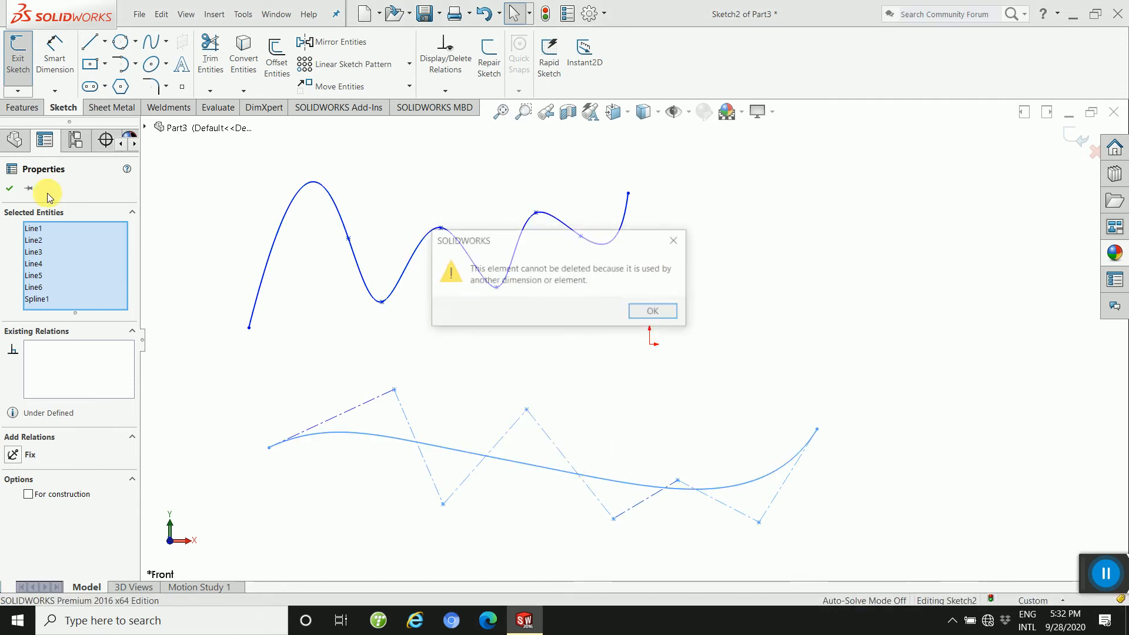
{"action": "left_click", "coordinate": [10, 188]}
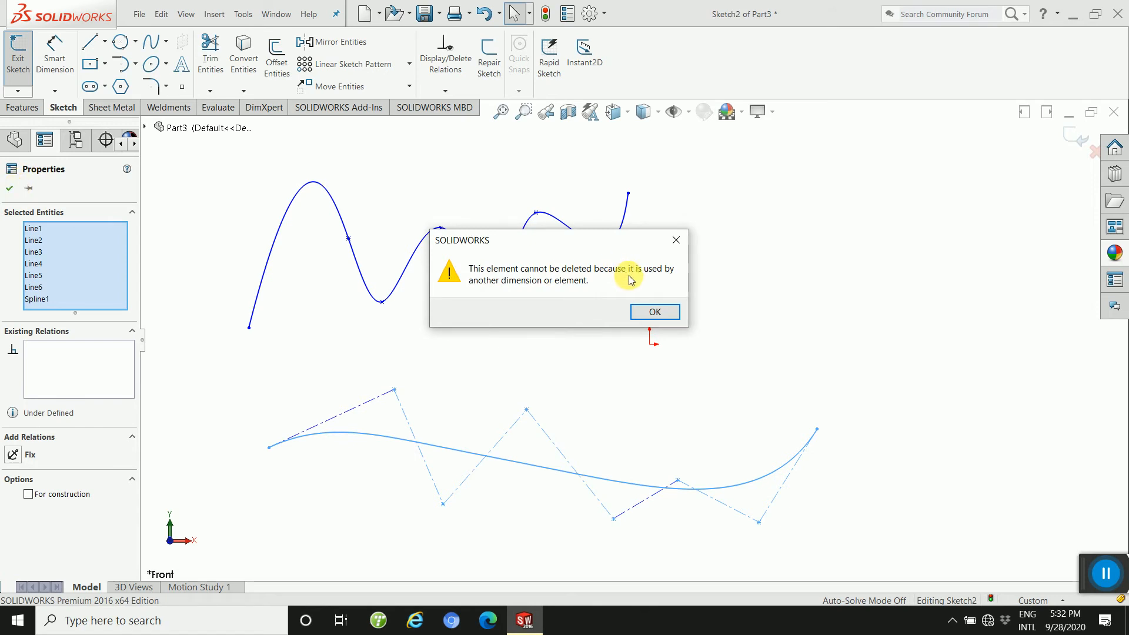
{"action": "left_click", "coordinate": [652, 314]}
{"action": "left_click", "coordinate": [658, 315]}
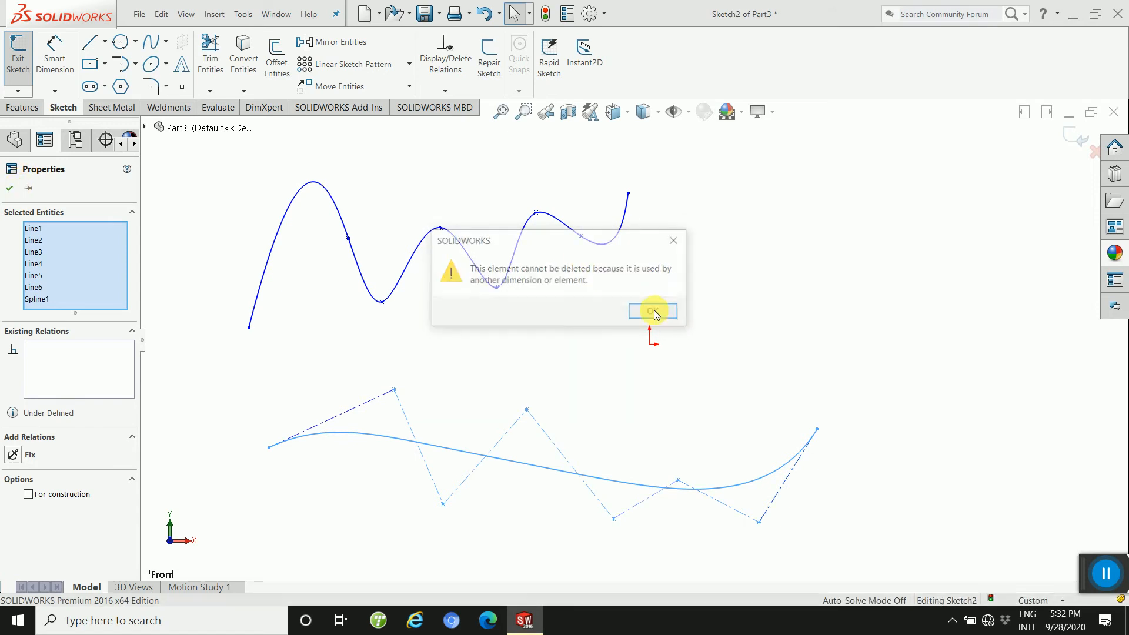
{"action": "left_click", "coordinate": [652, 312]}
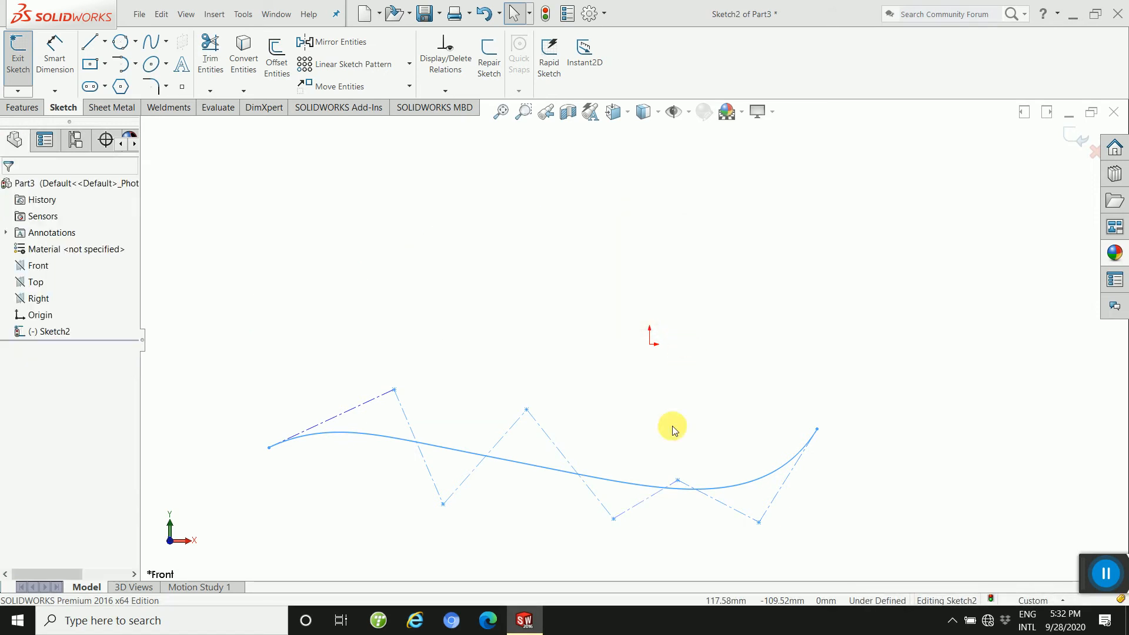
{"action": "left_click", "coordinate": [680, 497]}
{"action": "key", "text": "Delete"}
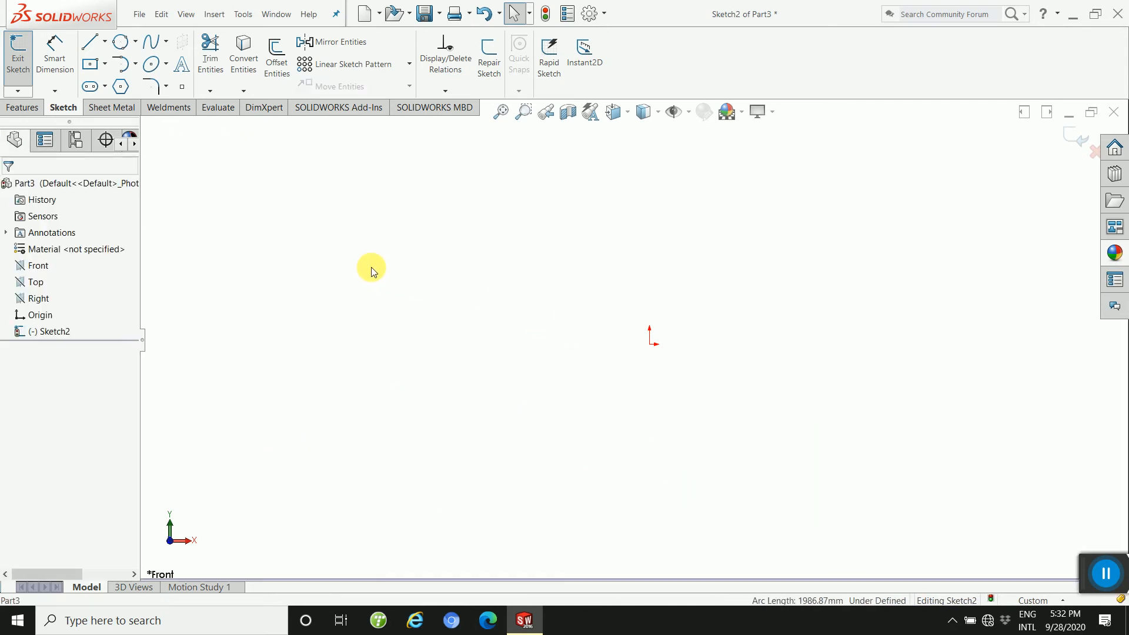
Sketch a horizontal centerpoint straight slot about 1127 mm between centres and 227 mm wide, left of the origin.
{"action": "left_click", "coordinate": [106, 86]}
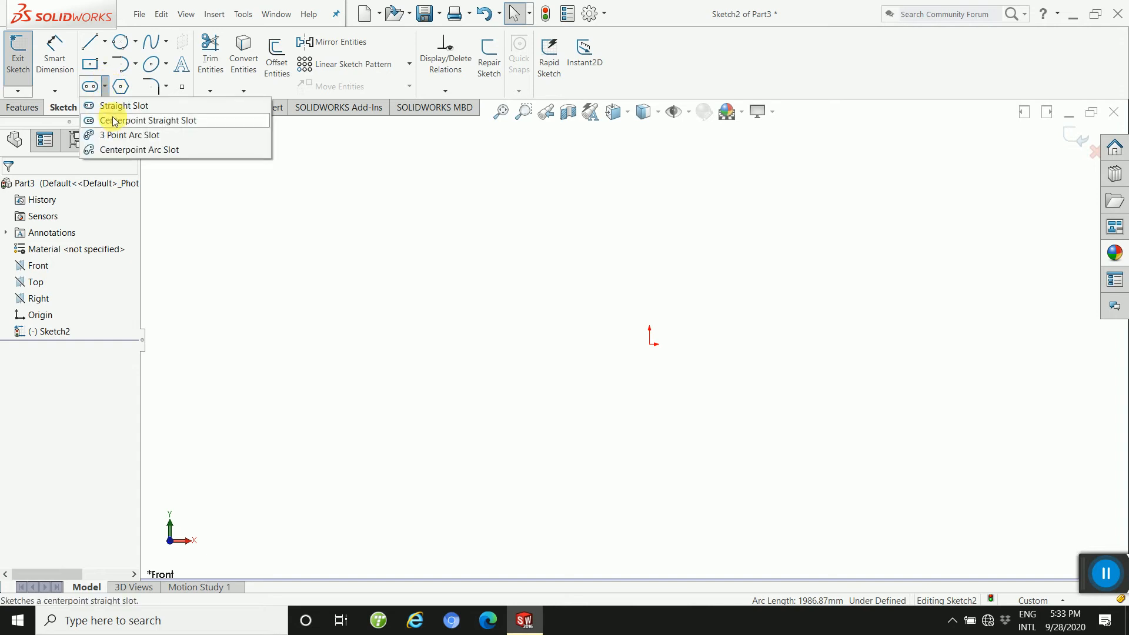
{"action": "left_click", "coordinate": [117, 120]}
{"action": "left_click", "coordinate": [380, 329]}
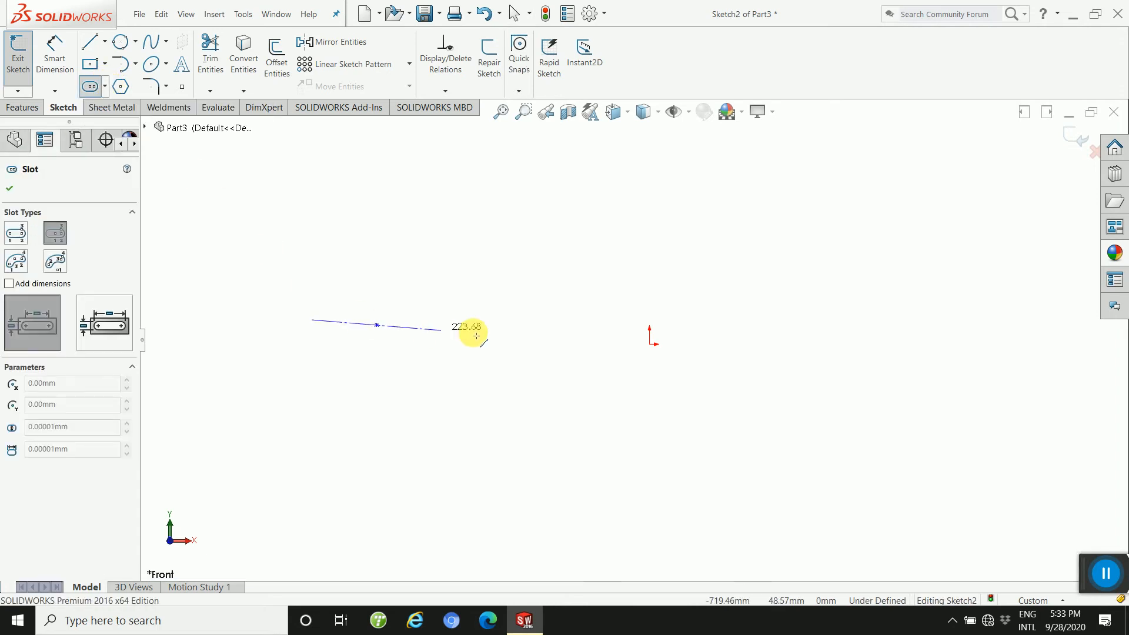
{"action": "left_click", "coordinate": [540, 324]}
{"action": "left_click", "coordinate": [496, 292]}
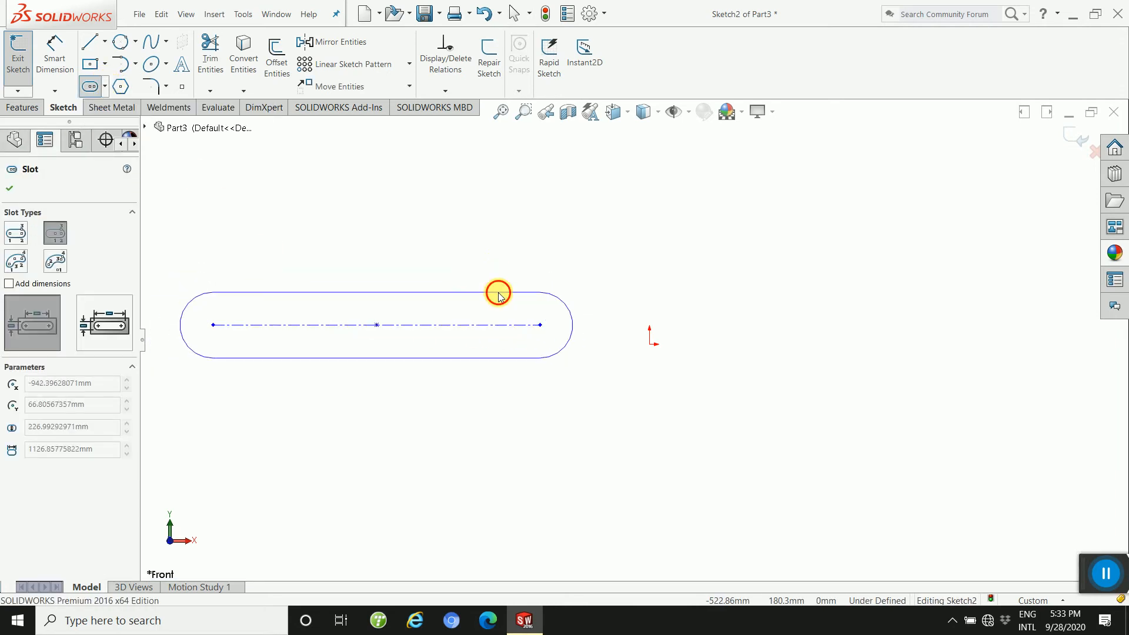
Sketch a shorter, narrower horizontal centerpoint straight slot to the right of the first, with its left end at the origin.
{"action": "left_click", "coordinate": [783, 353]}
{"action": "left_click", "coordinate": [894, 354]}
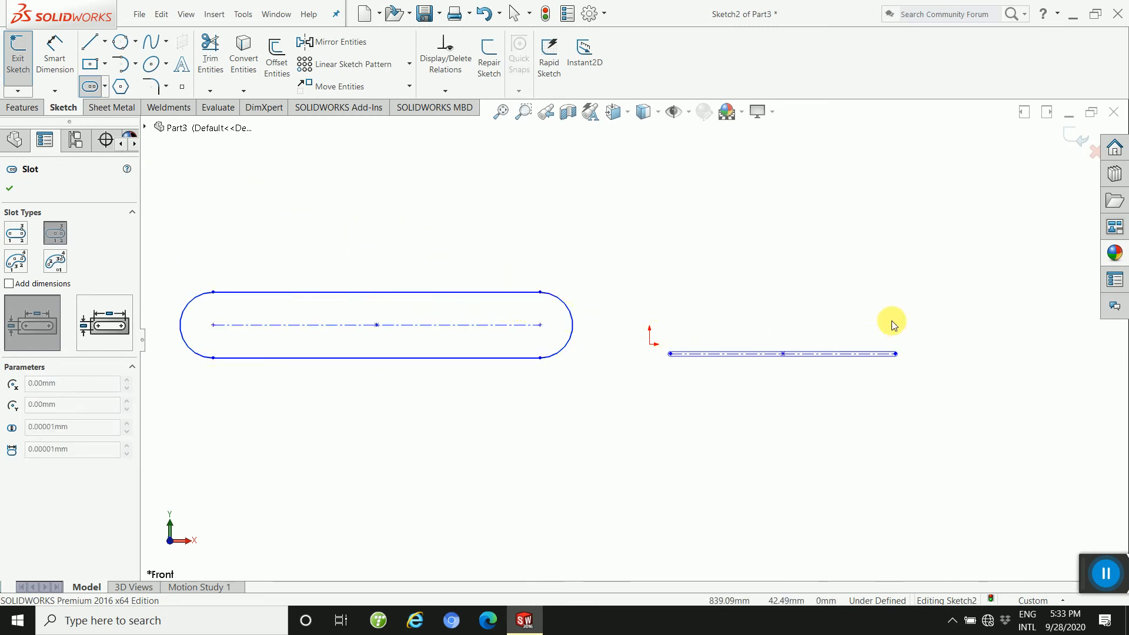
{"action": "left_click", "coordinate": [889, 327]}
Sketch a third horizontal centerpoint straight slot about 916 mm between centres and 186 mm wide above the other two.
{"action": "left_click", "coordinate": [718, 212]}
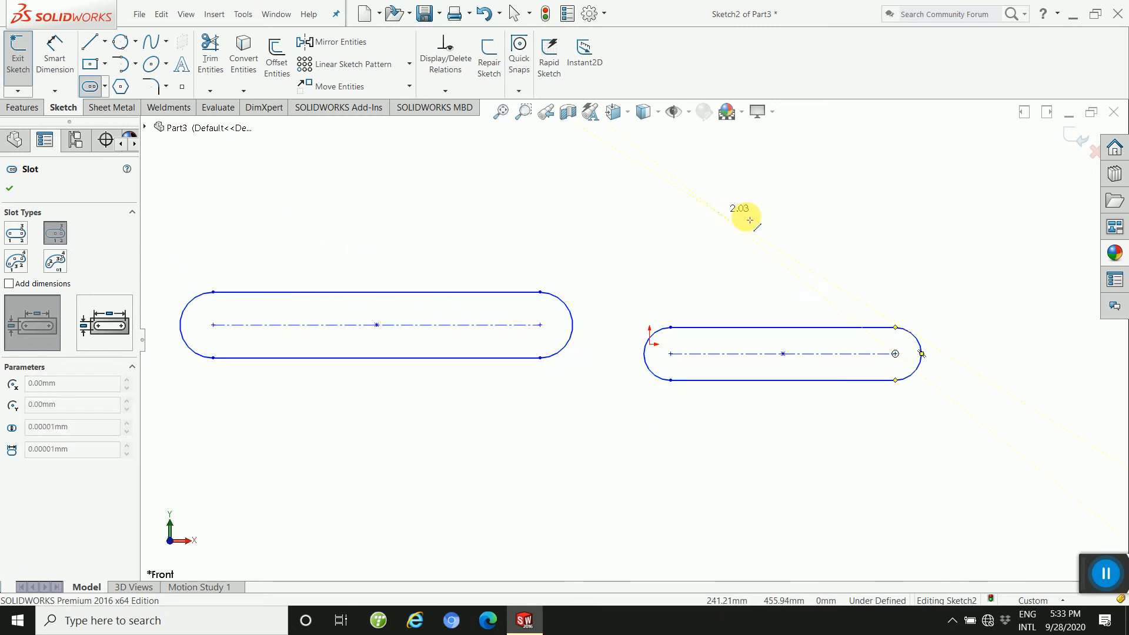
{"action": "left_click", "coordinate": [851, 212]}
{"action": "left_click", "coordinate": [844, 185]}
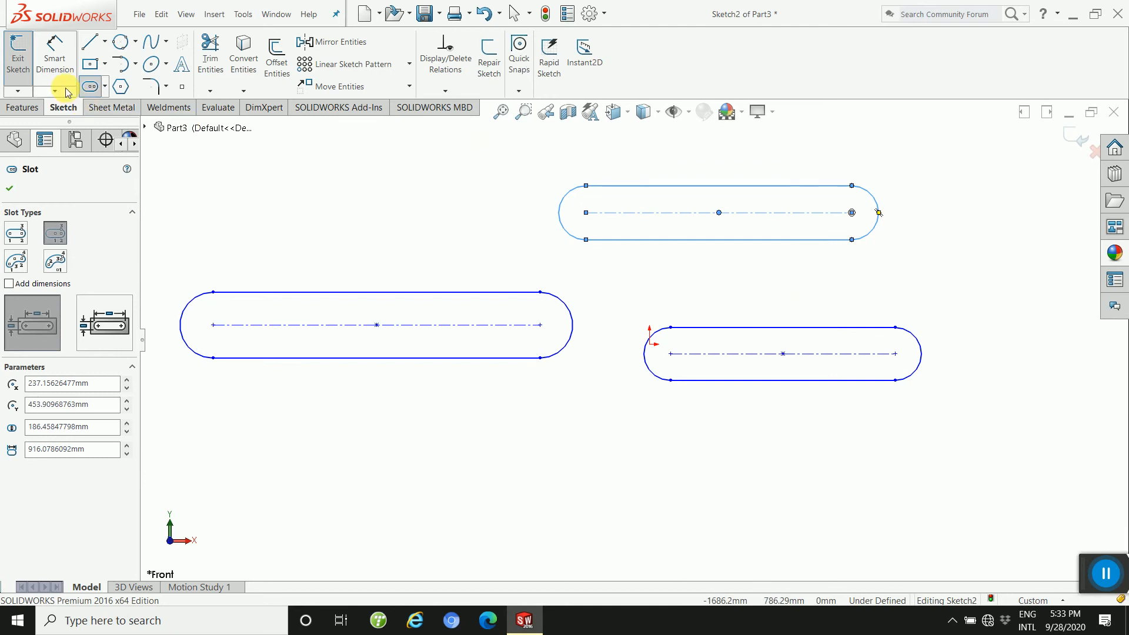
{"action": "left_click", "coordinate": [11, 189]}
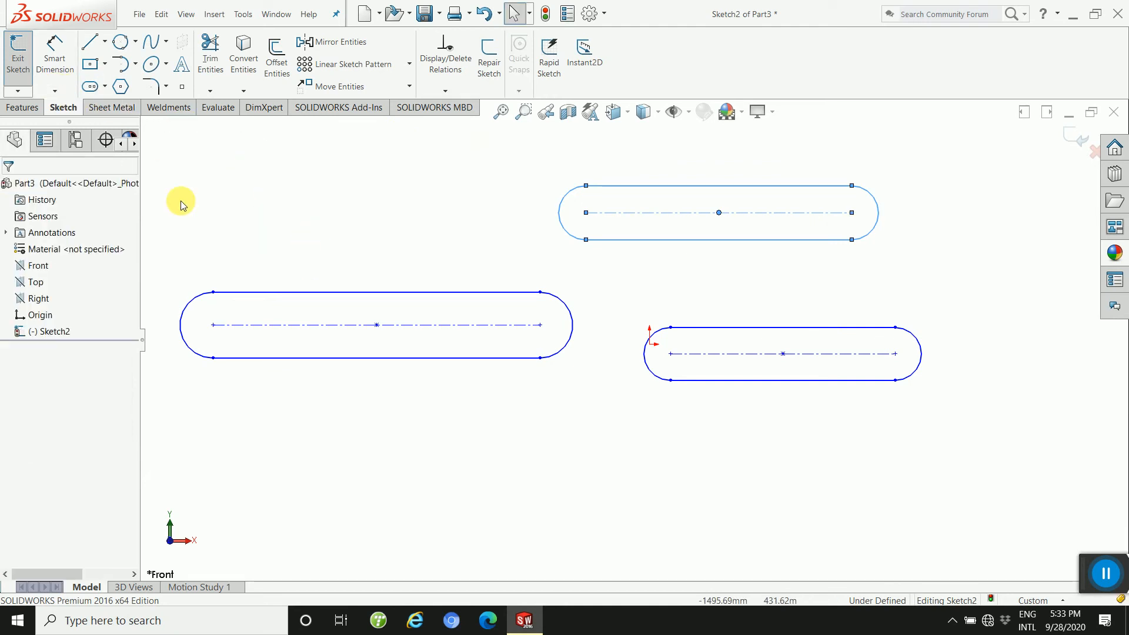
Sketch a narrow upward-arching 3 point arc slot with a centreline radius of about 307 mm below the left straight slot.
{"action": "left_click", "coordinate": [106, 89]}
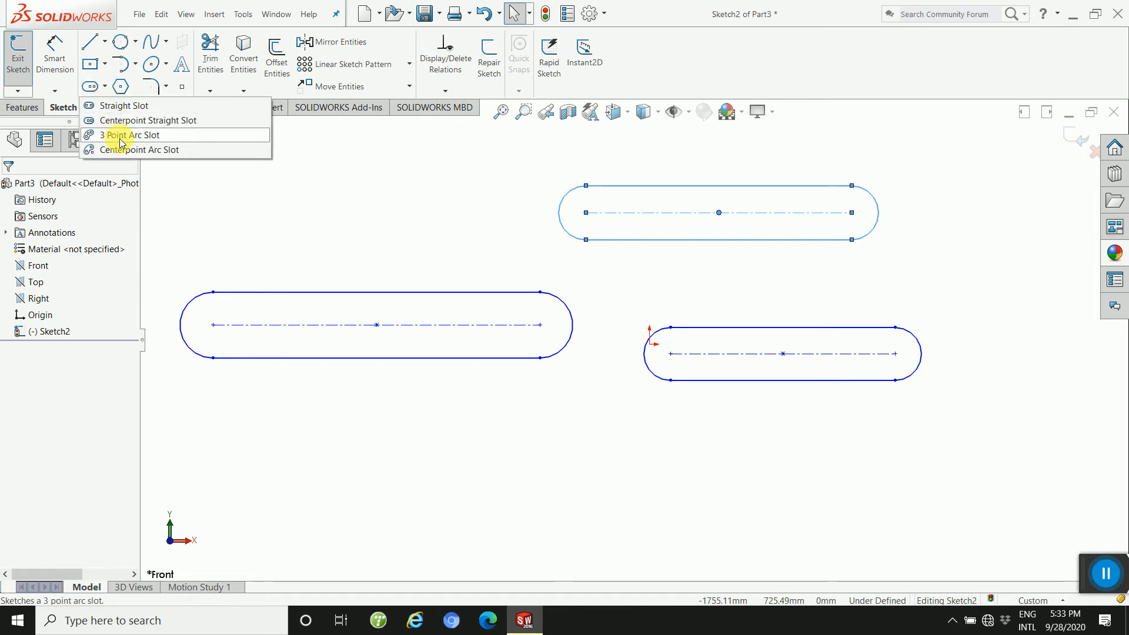
{"action": "left_click", "coordinate": [121, 126]}
{"action": "left_click", "coordinate": [399, 478]}
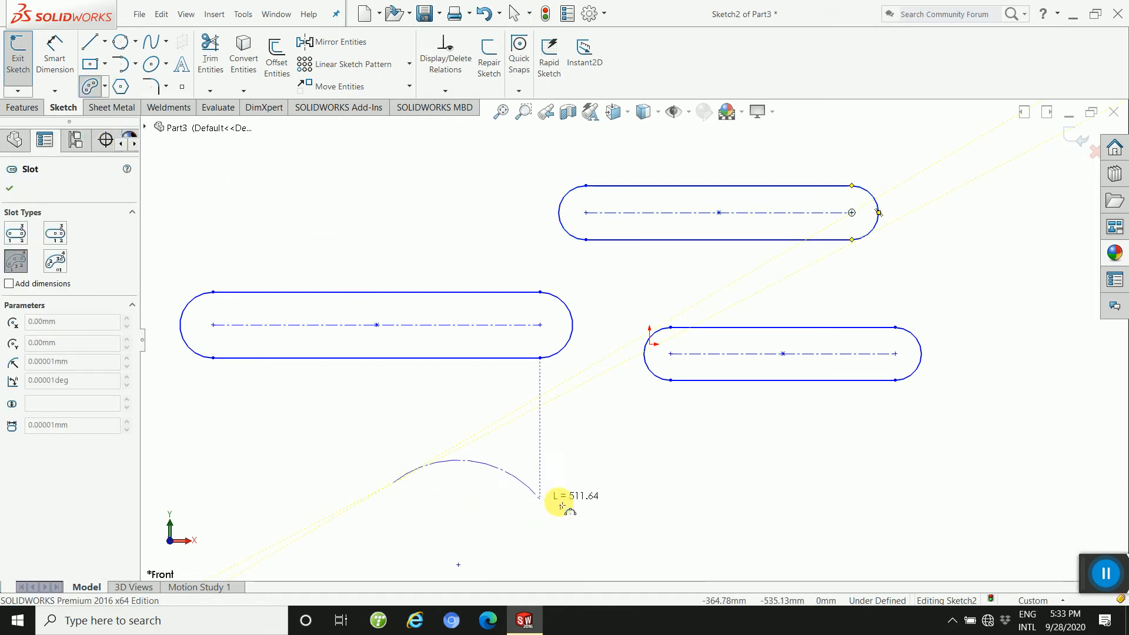
{"action": "left_click", "coordinate": [571, 503]}
{"action": "left_click", "coordinate": [517, 403]}
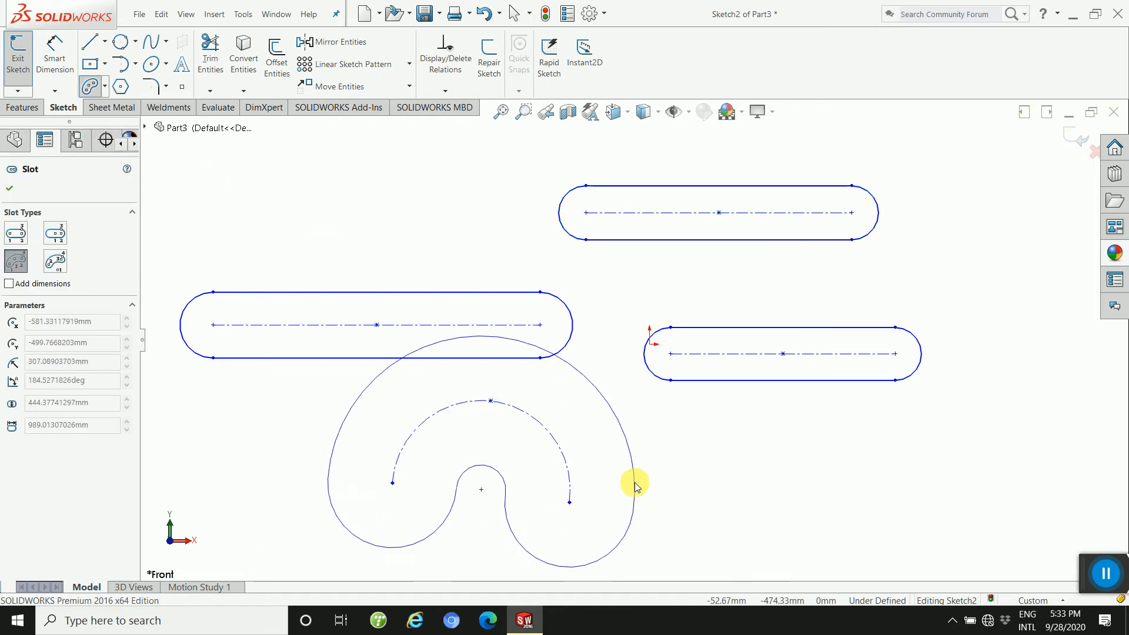
{"action": "left_click", "coordinate": [541, 442]}
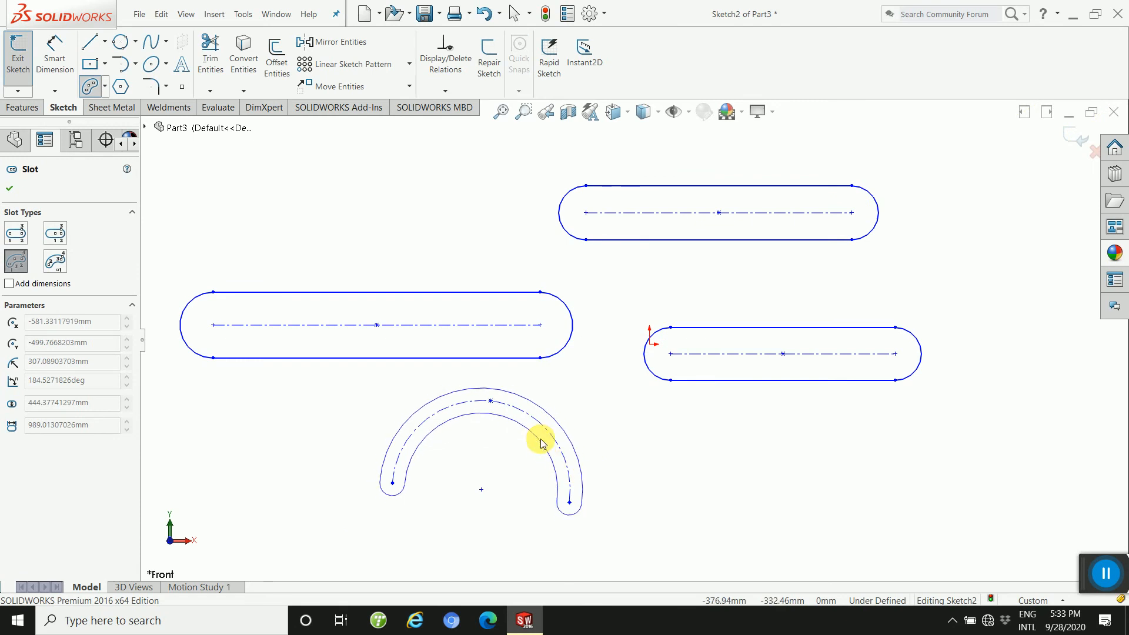
Sketch a second upward-arching 3 point arc slot with a centreline radius of about 255 mm below the right straight slot.
{"action": "left_click", "coordinate": [693, 488]}
{"action": "left_click", "coordinate": [838, 501]}
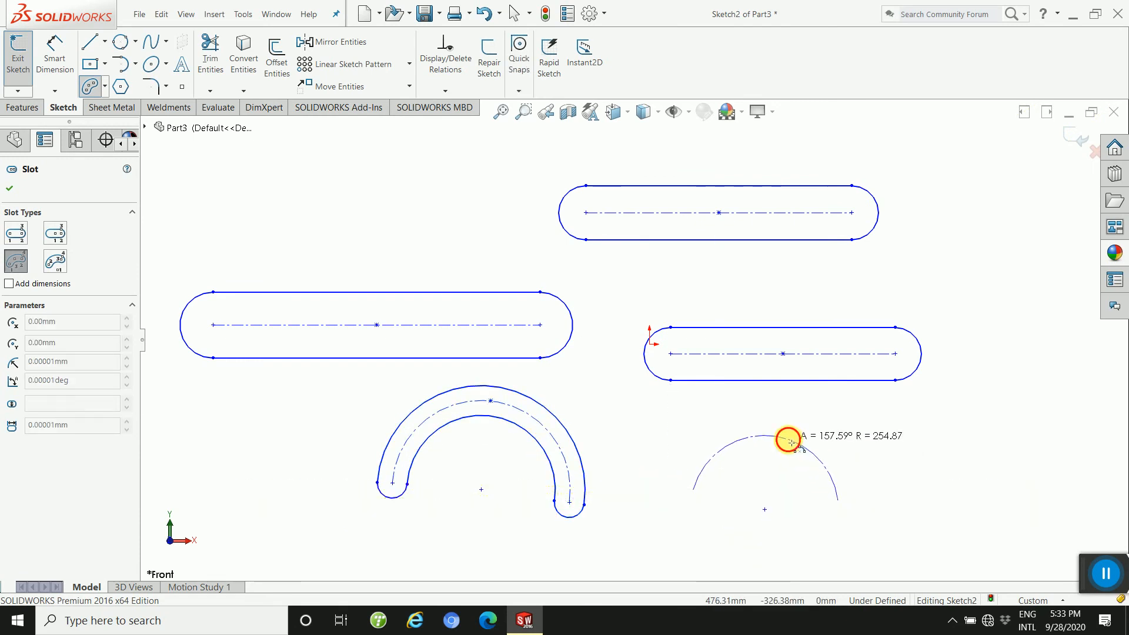
{"action": "left_click", "coordinate": [788, 437]}
{"action": "left_click", "coordinate": [790, 470]}
Sketch a third 3 point arc slot with a centreline radius of about 178 mm and 130 mm width, right of the second.
{"action": "left_click", "coordinate": [913, 450]}
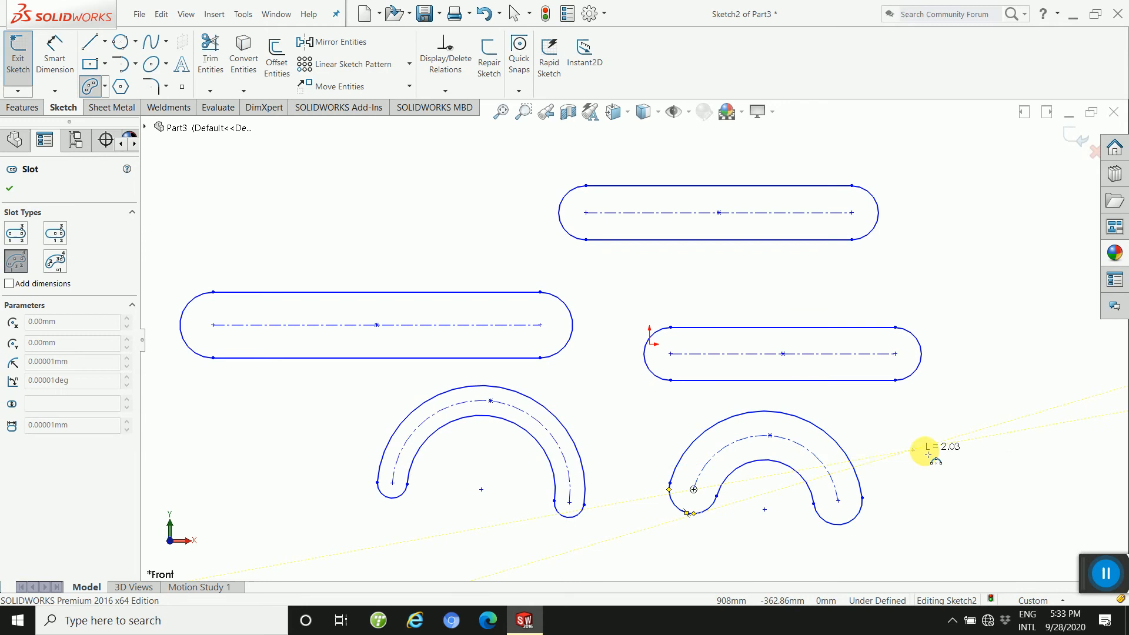
{"action": "left_click", "coordinate": [1015, 465]}
{"action": "left_click", "coordinate": [972, 405]}
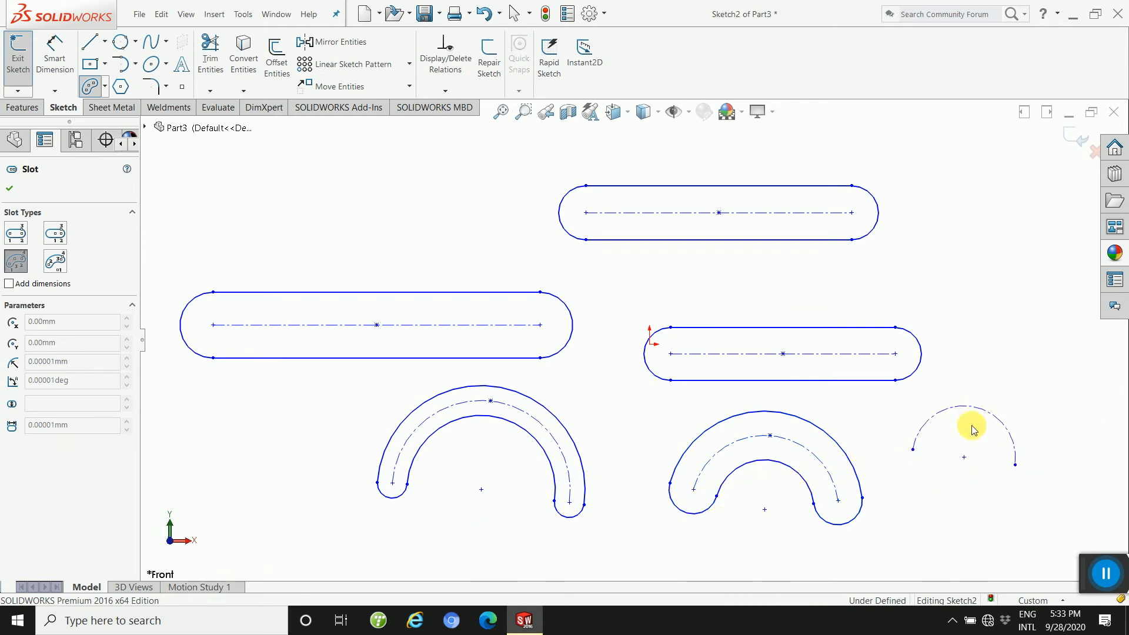
{"action": "left_click", "coordinate": [970, 435]}
{"action": "left_click", "coordinate": [965, 424]}
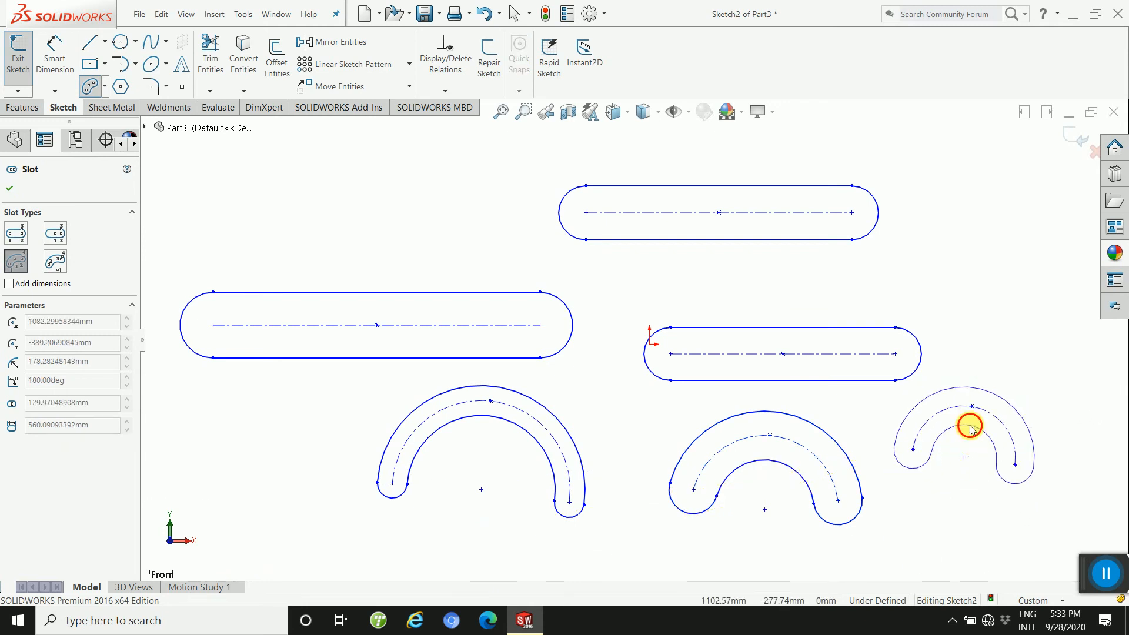
{"action": "left_click", "coordinate": [13, 187]}
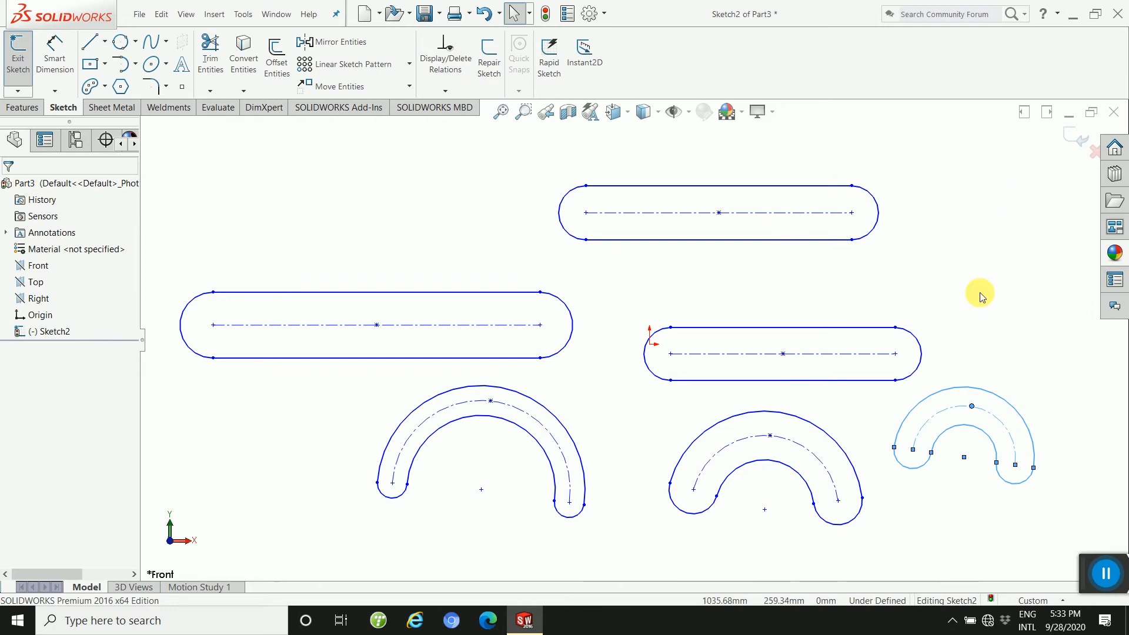
{"action": "scroll", "coordinate": [810, 343], "scroll_direction": "down", "scroll_amount": 3}
{"action": "scroll", "coordinate": [808, 344], "scroll_direction": "up", "scroll_amount": 5}
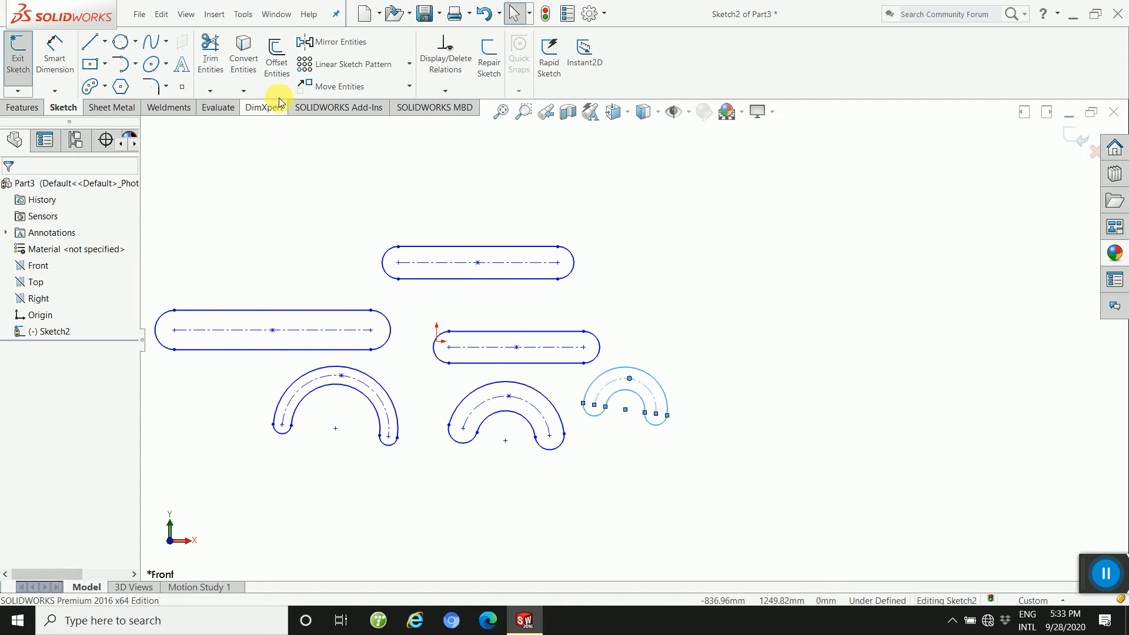
Sketch two six-sided inscribed-circle polygons, one above the other right of the slots, with circle diameters of about 489 mm and 543 mm.
{"action": "left_click", "coordinate": [122, 87]}
{"action": "left_click", "coordinate": [824, 226]}
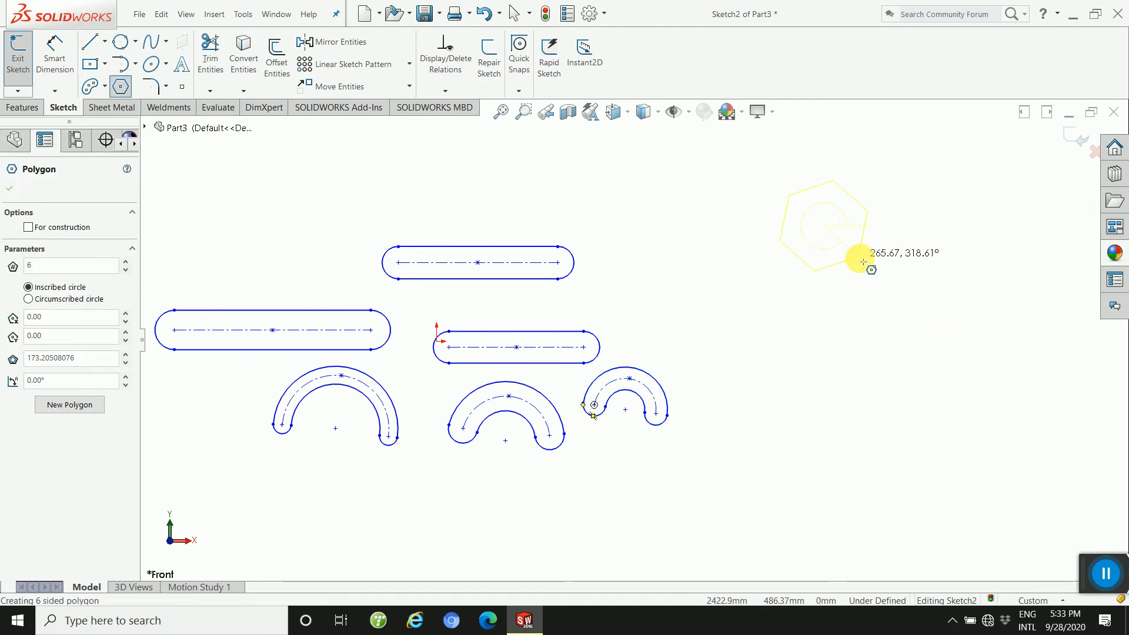
{"action": "left_click", "coordinate": [874, 244]}
{"action": "left_click", "coordinate": [838, 389]}
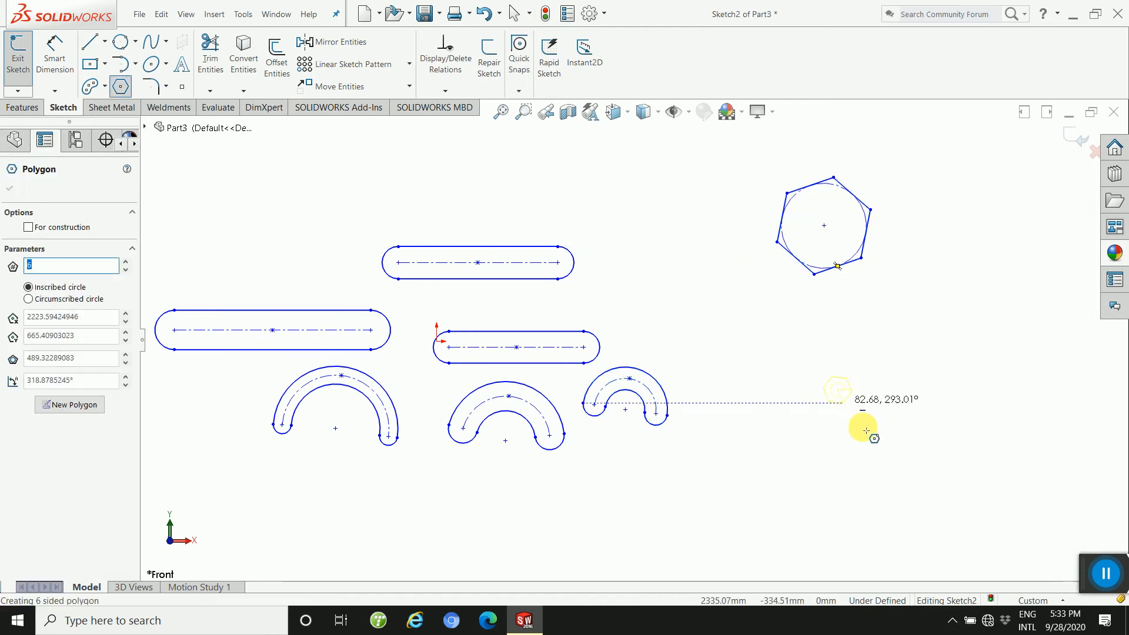
{"action": "left_click", "coordinate": [876, 435]}
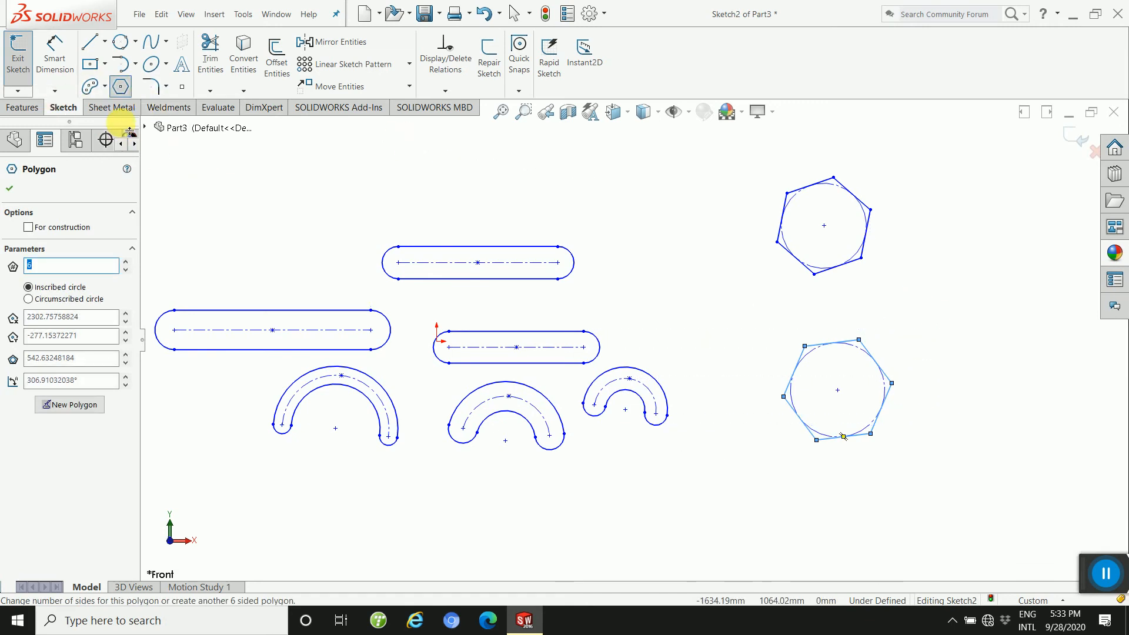
Sketch three horizontal corner rectangles stacked right of the polygons, the lowest about 1858 mm wide and 927 mm high.
{"action": "left_click", "coordinate": [105, 64]}
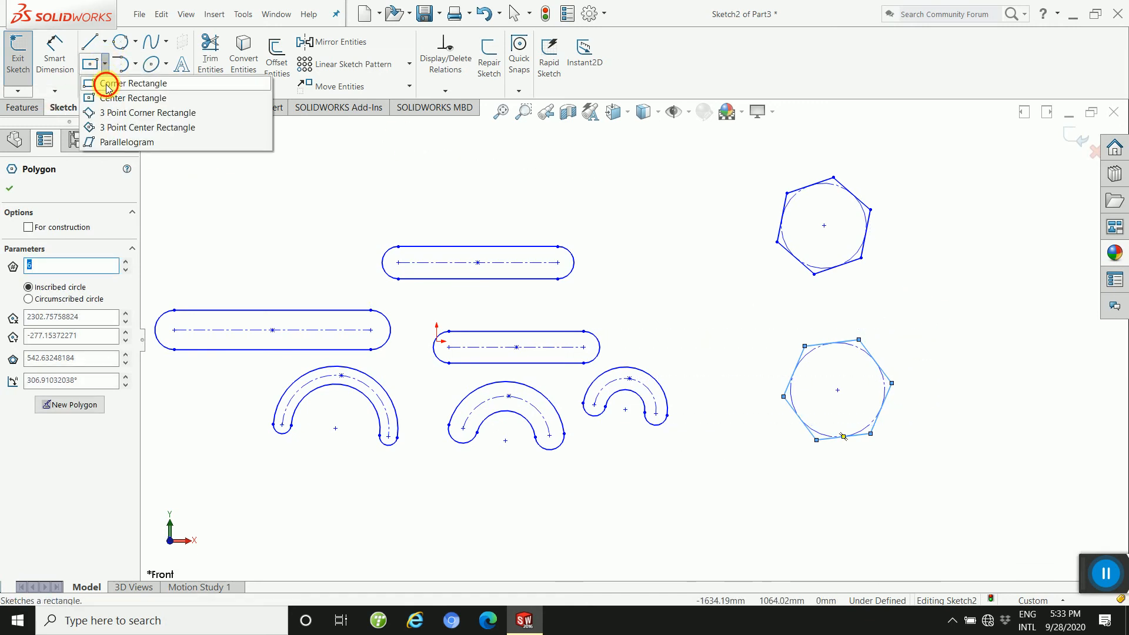
{"action": "left_click", "coordinate": [107, 84]}
{"action": "scroll", "coordinate": [809, 381], "scroll_direction": "up", "scroll_amount": 5}
{"action": "left_click", "coordinate": [772, 173]}
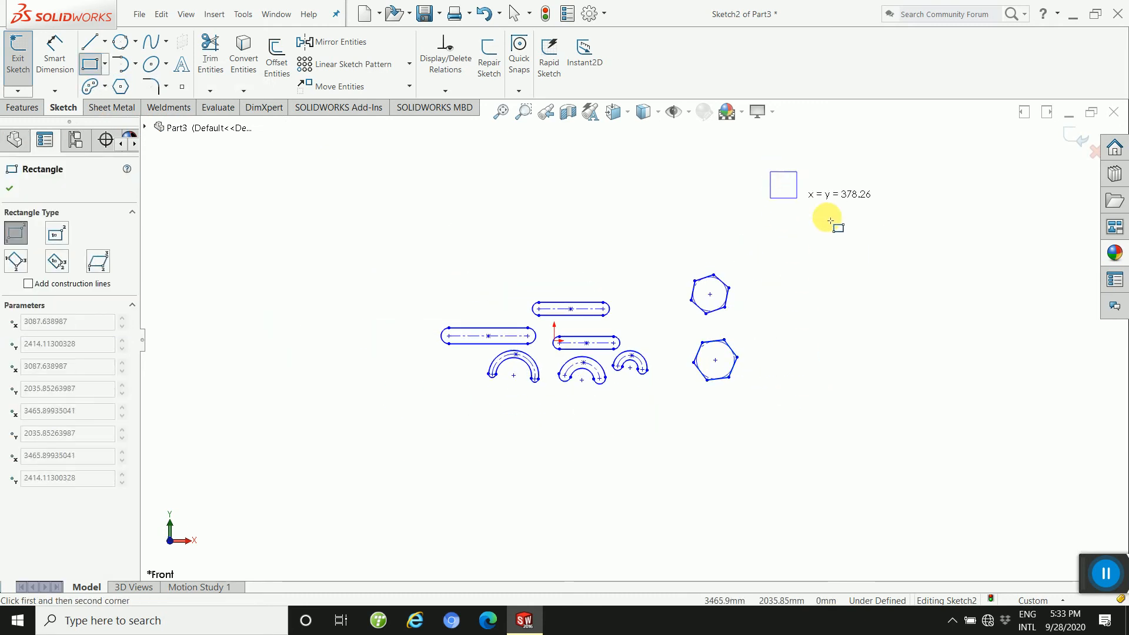
{"action": "left_click", "coordinate": [890, 228]}
{"action": "left_click", "coordinate": [788, 268]}
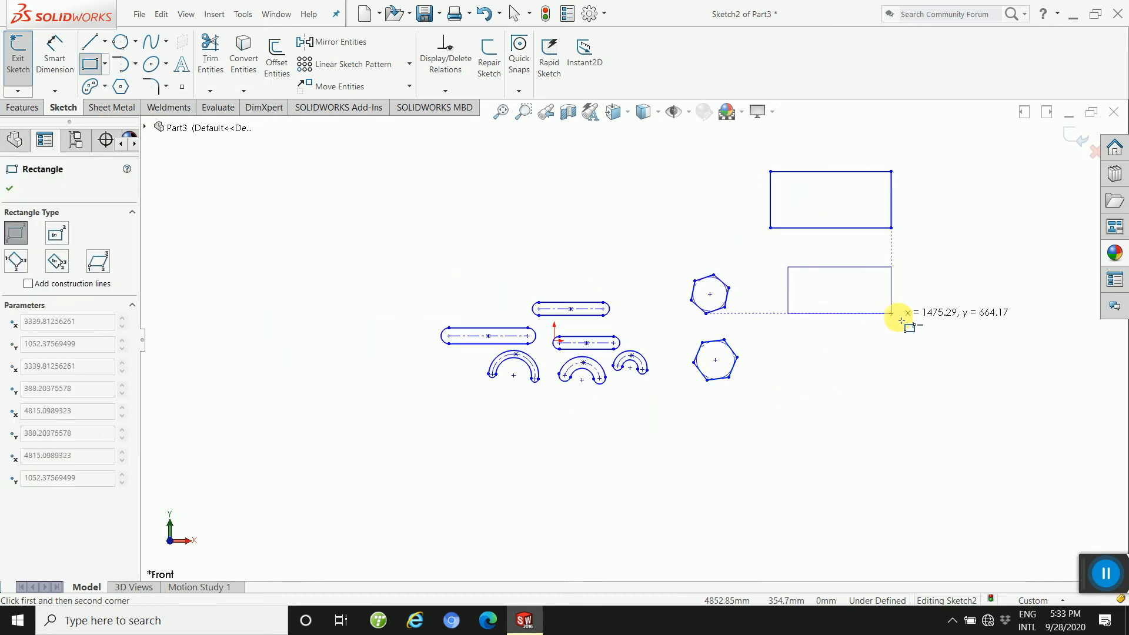
{"action": "left_click", "coordinate": [912, 321]}
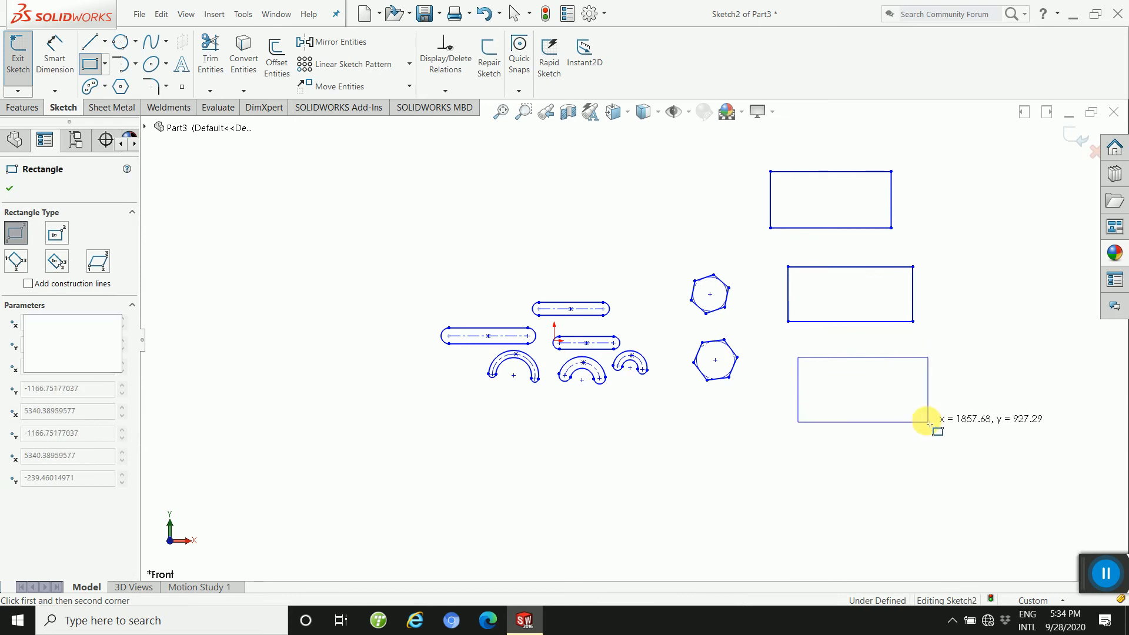
{"action": "left_click", "coordinate": [928, 422]}
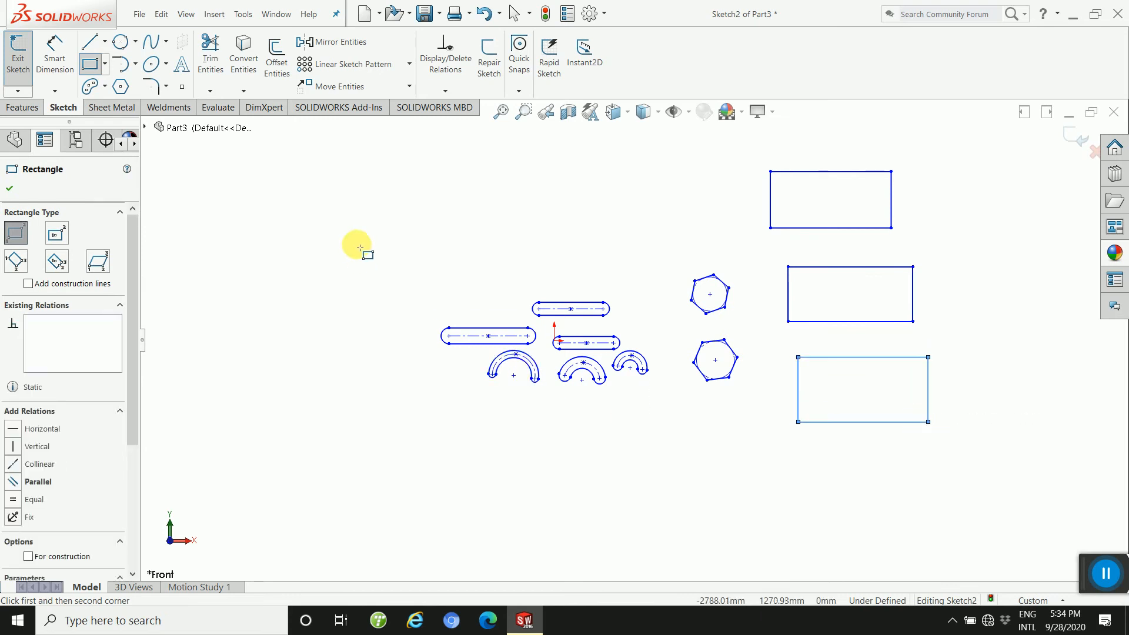
{"action": "left_click", "coordinate": [10, 189]}
Sketch three center rectangles using From Corners, a large one left of the slots and two smaller ones side by side above them.
{"action": "left_click", "coordinate": [105, 63]}
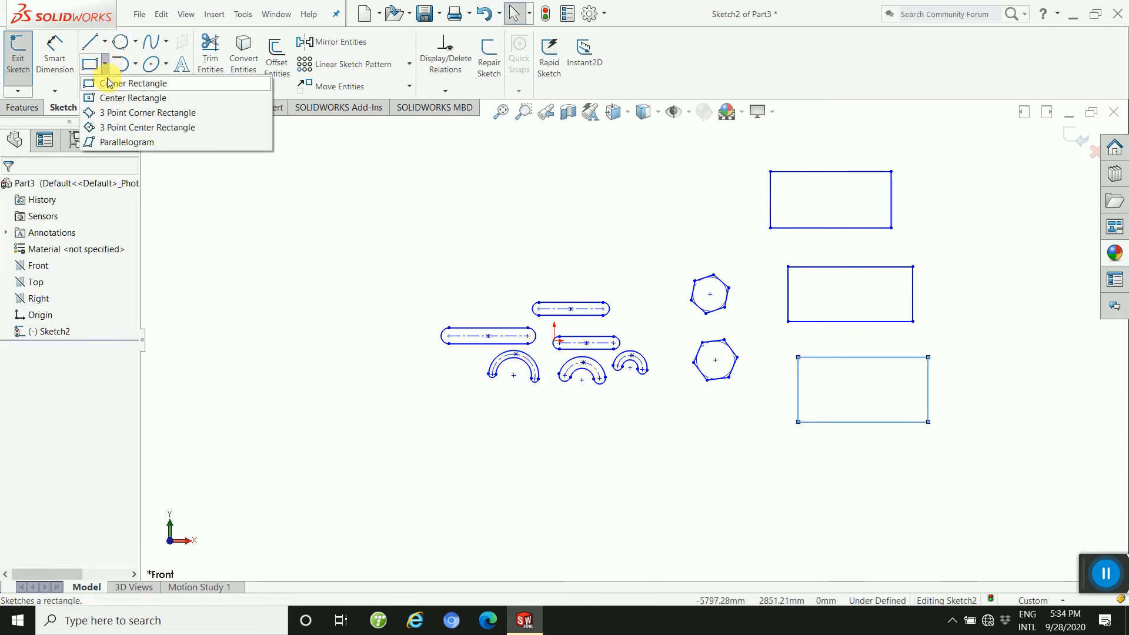
{"action": "left_click", "coordinate": [112, 98]}
{"action": "left_click", "coordinate": [269, 253]}
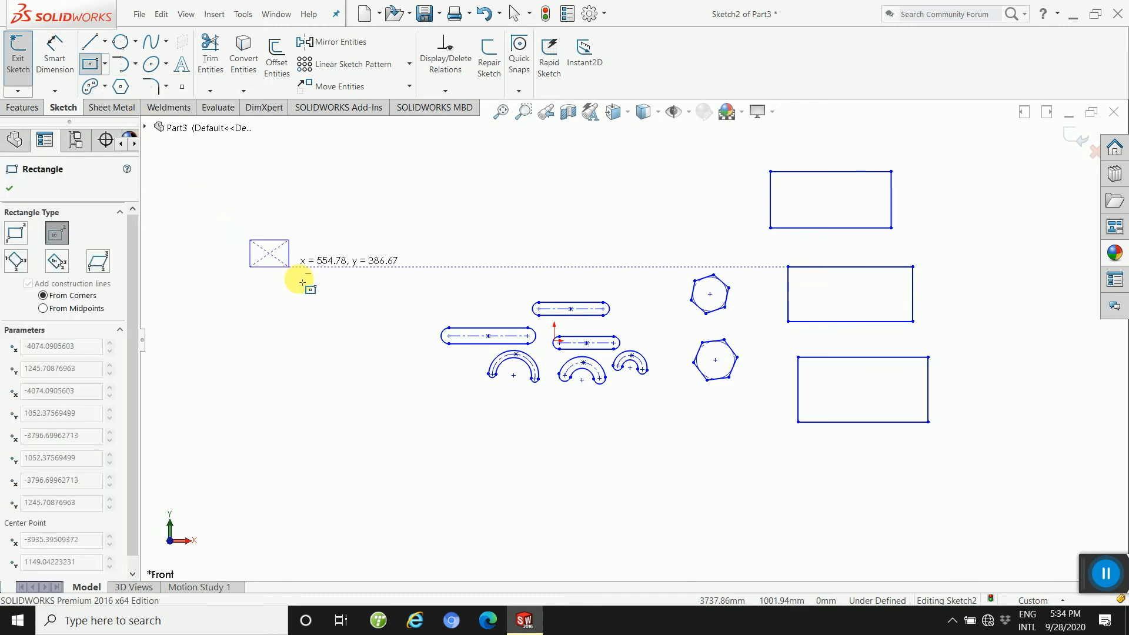
{"action": "left_click", "coordinate": [364, 308]}
{"action": "left_click", "coordinate": [488, 208]}
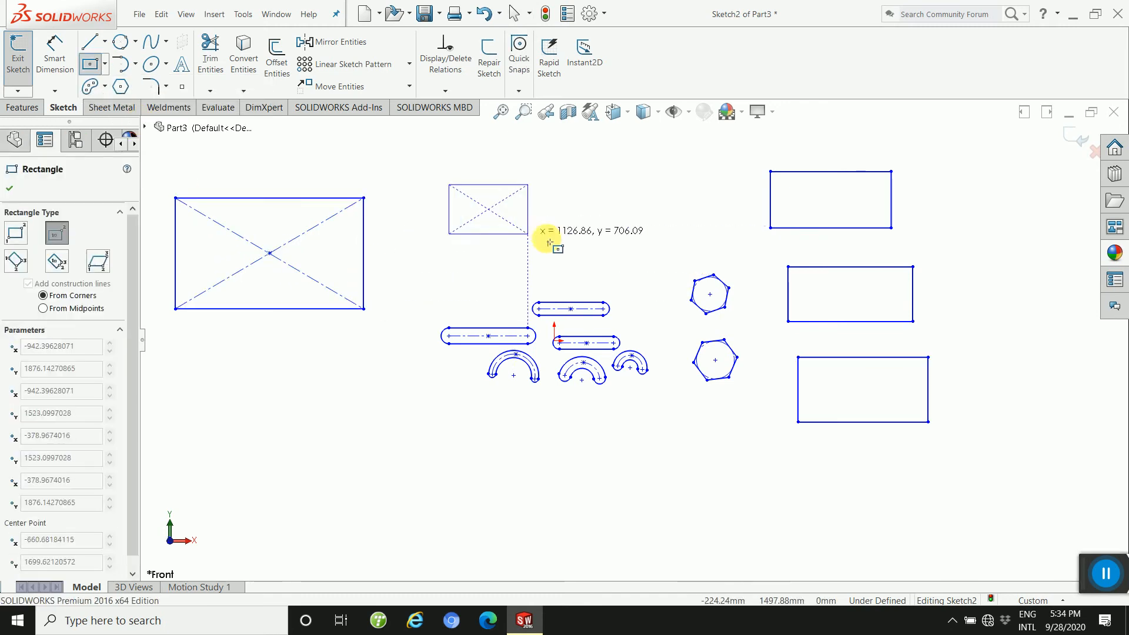
{"action": "left_click", "coordinate": [559, 240]}
{"action": "left_click", "coordinate": [637, 198]}
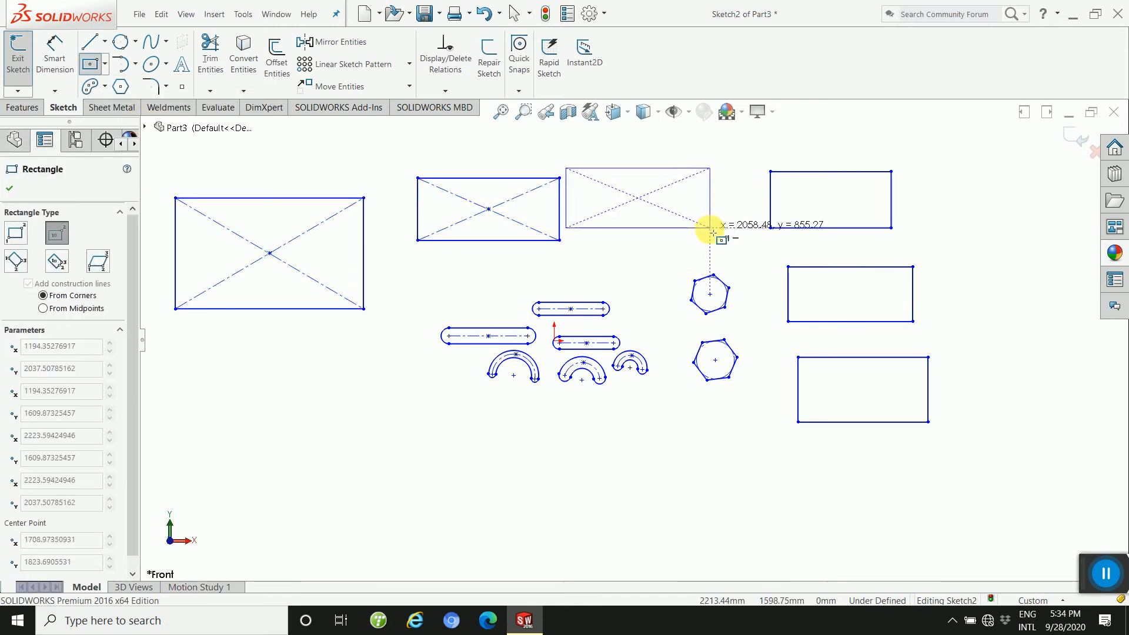
{"action": "left_click", "coordinate": [695, 222]}
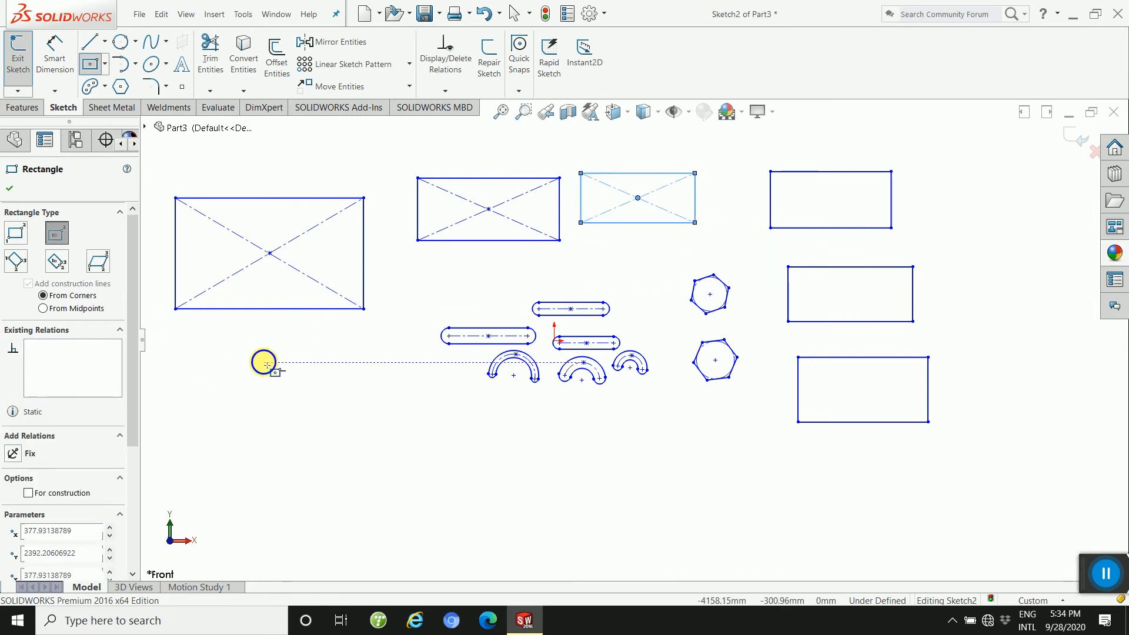
{"action": "right_click", "coordinate": [264, 362]}
{"action": "left_click", "coordinate": [301, 372]}
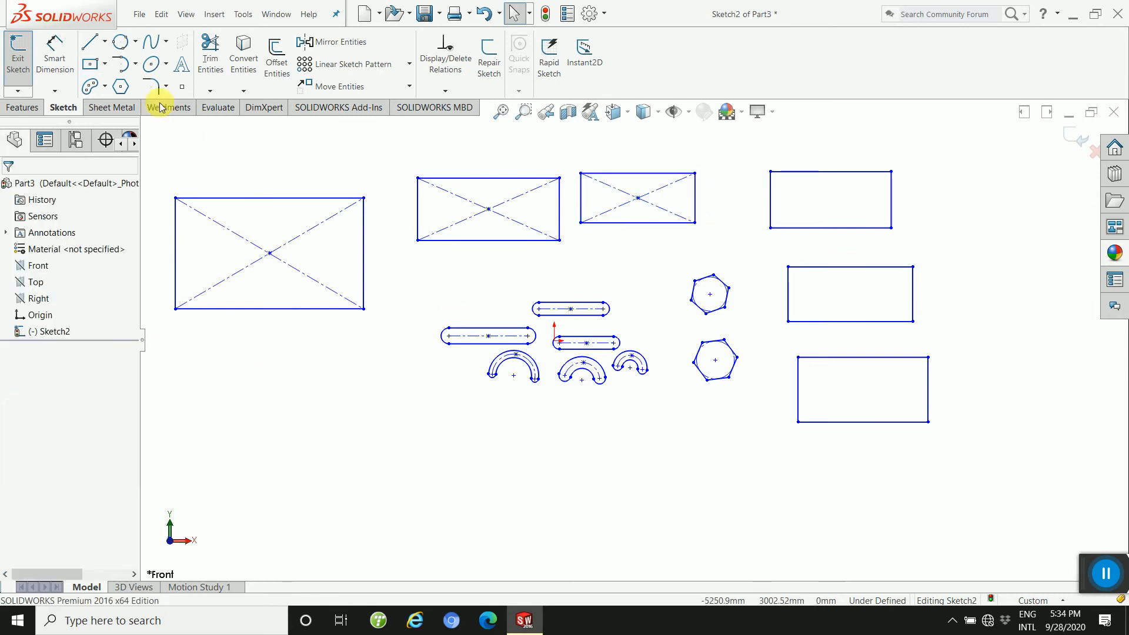
Sketch two 3 point corner rectangles sloping upward to the right, side by side below the large center rectangle and the slots.
{"action": "left_click", "coordinate": [104, 65]}
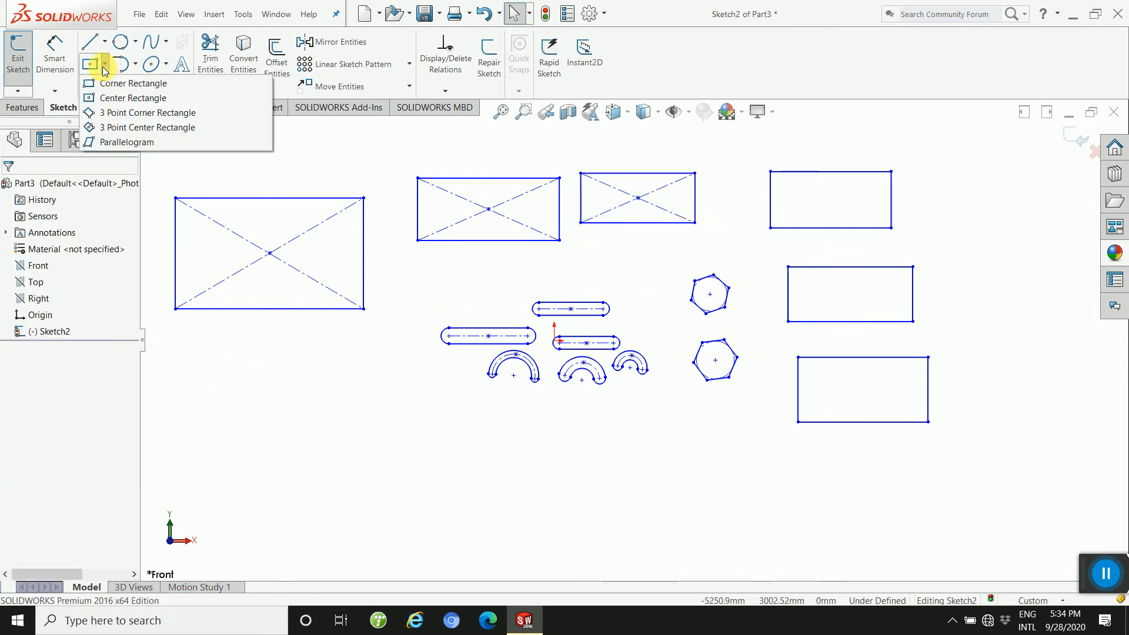
{"action": "left_click", "coordinate": [122, 113]}
{"action": "left_click", "coordinate": [195, 437]}
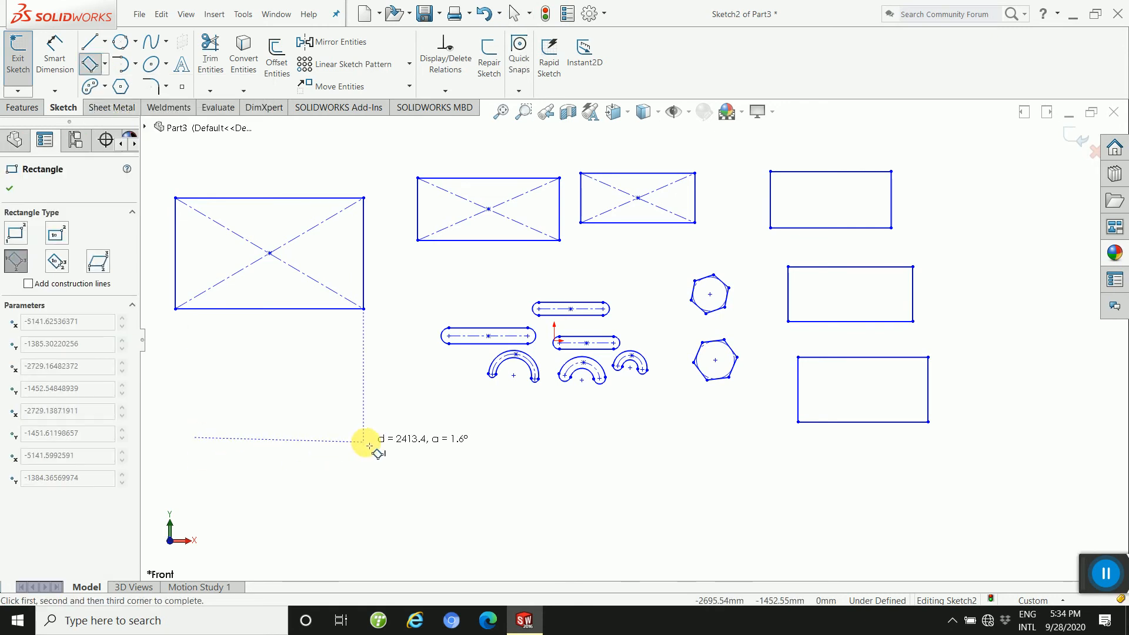
{"action": "left_click", "coordinate": [363, 390]}
{"action": "left_click", "coordinate": [382, 457]}
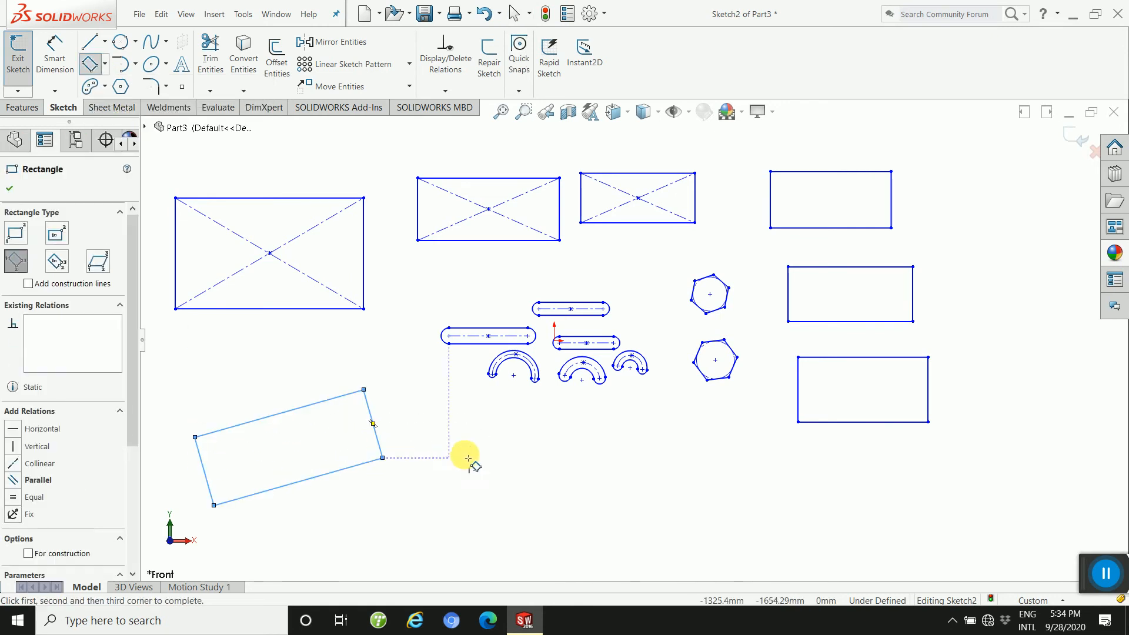
{"action": "left_click", "coordinate": [495, 506]}
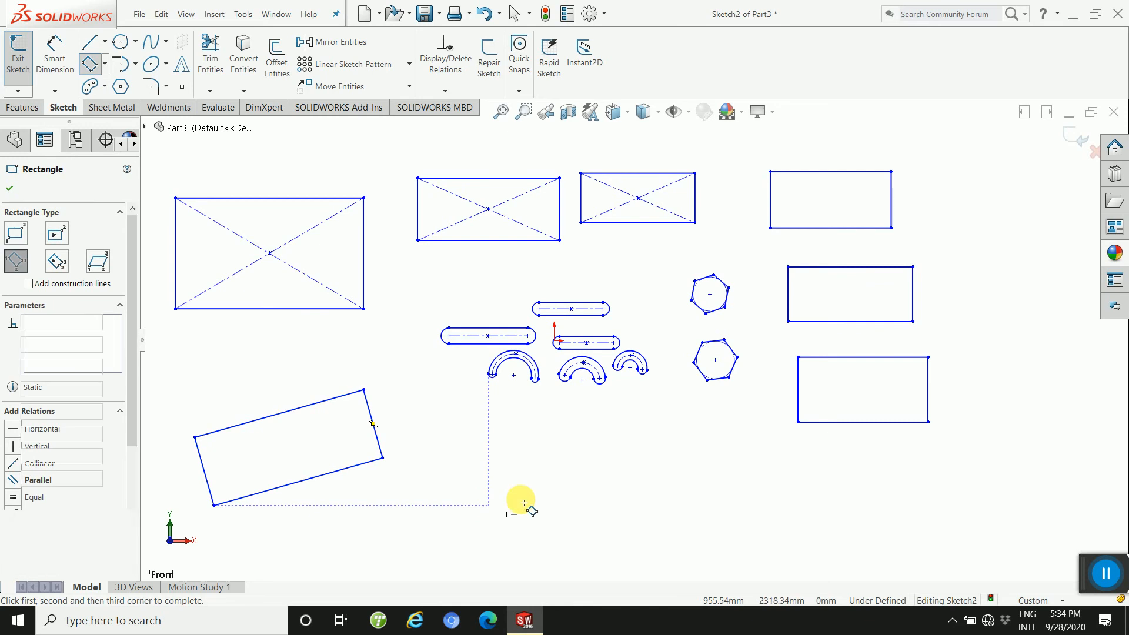
{"action": "left_click", "coordinate": [631, 466]}
{"action": "left_click", "coordinate": [648, 524]}
{"action": "right_click", "coordinate": [687, 443]}
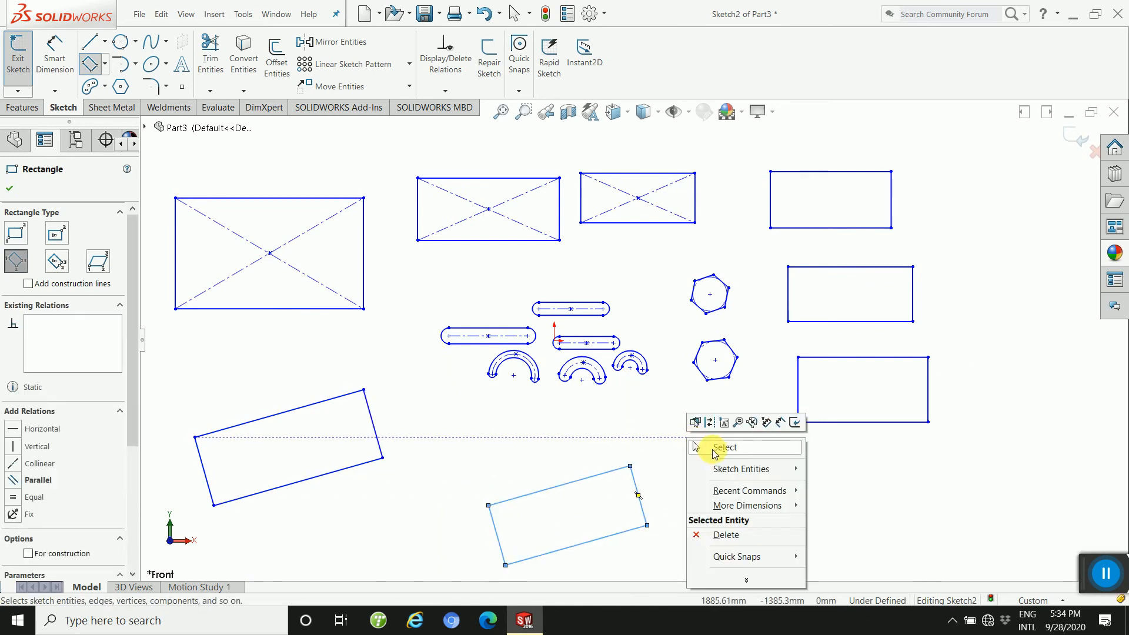
{"action": "left_click", "coordinate": [722, 448]}
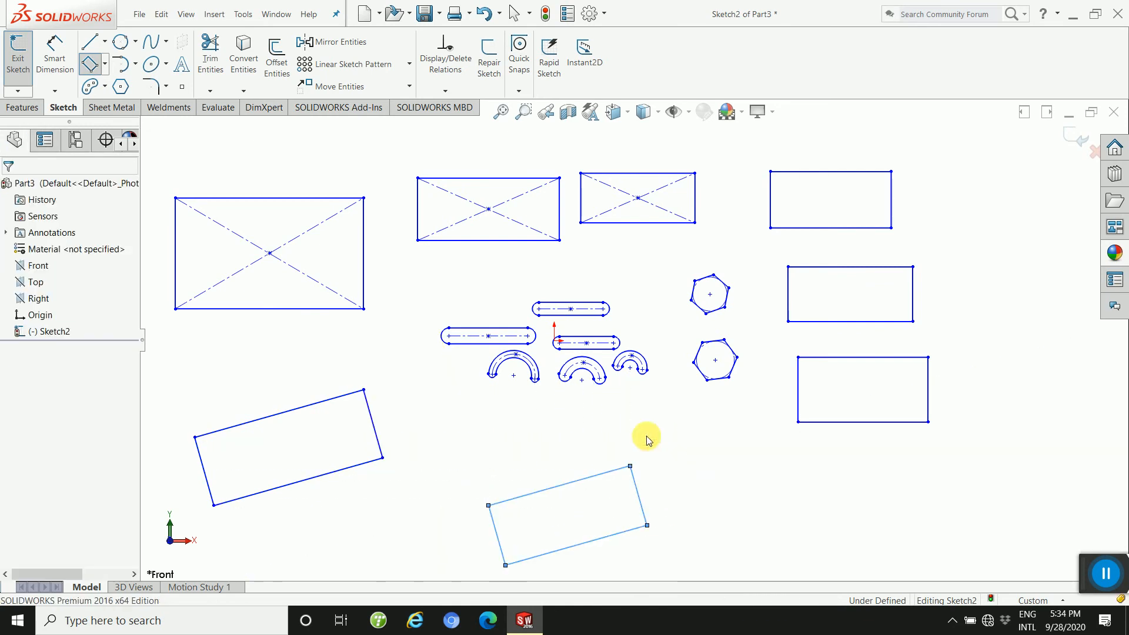
Sketch a large tilted 3 point center rectangle centred at about X -7039, Y 3976 mm, above and left of the other rectangles.
{"action": "left_click", "coordinate": [105, 65]}
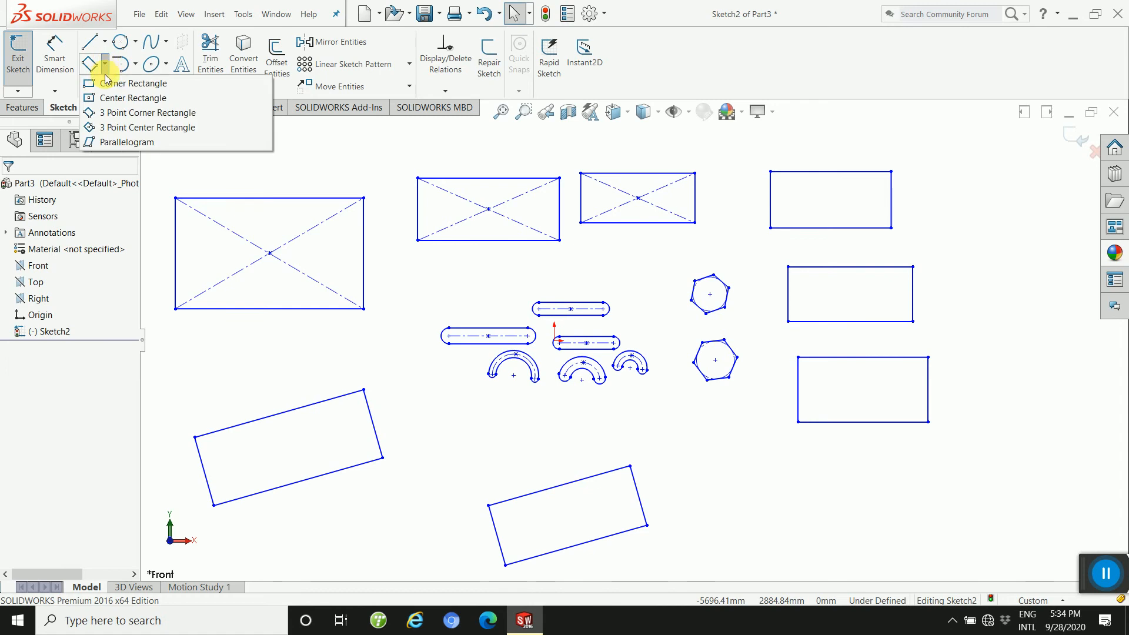
{"action": "left_click", "coordinate": [126, 127]}
{"action": "scroll", "coordinate": [554, 277], "scroll_direction": "down", "scroll_amount": 3}
{"action": "scroll", "coordinate": [551, 274], "scroll_direction": "up", "scroll_amount": 5}
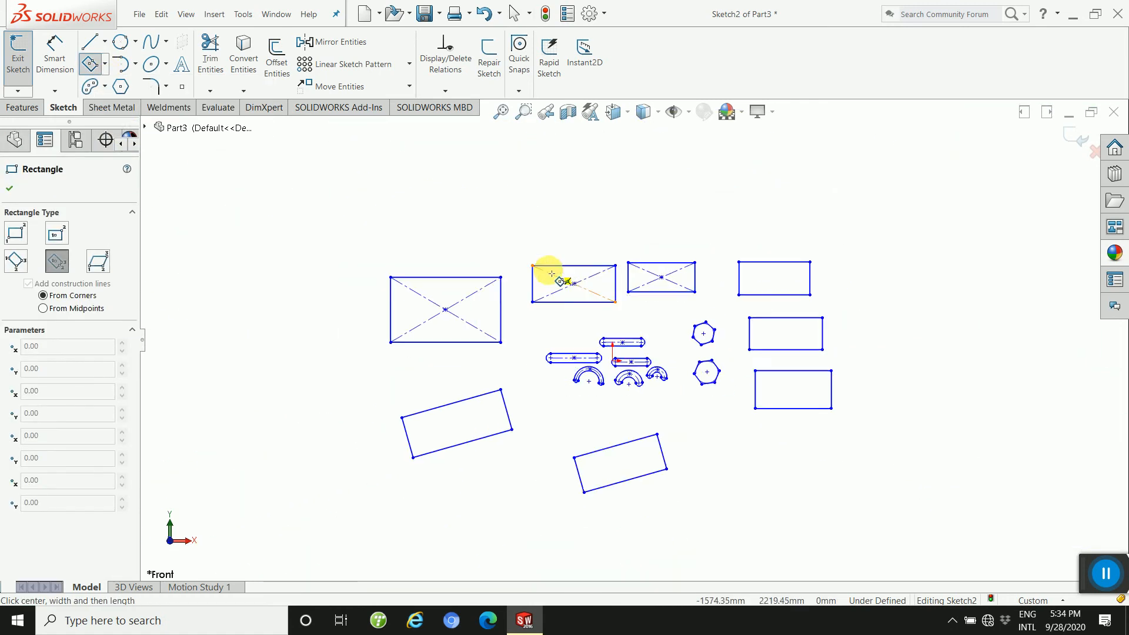
{"action": "scroll", "coordinate": [552, 274], "scroll_direction": "down", "scroll_amount": 1}
{"action": "left_click", "coordinate": [283, 186]}
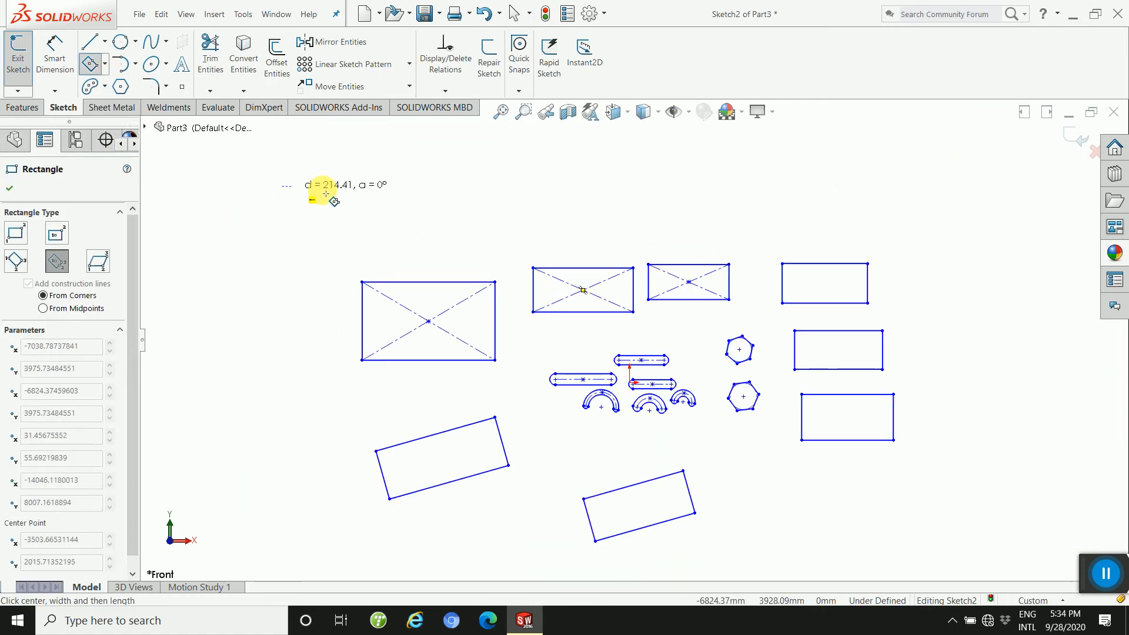
{"action": "left_click", "coordinate": [423, 164]}
{"action": "left_click", "coordinate": [428, 207]}
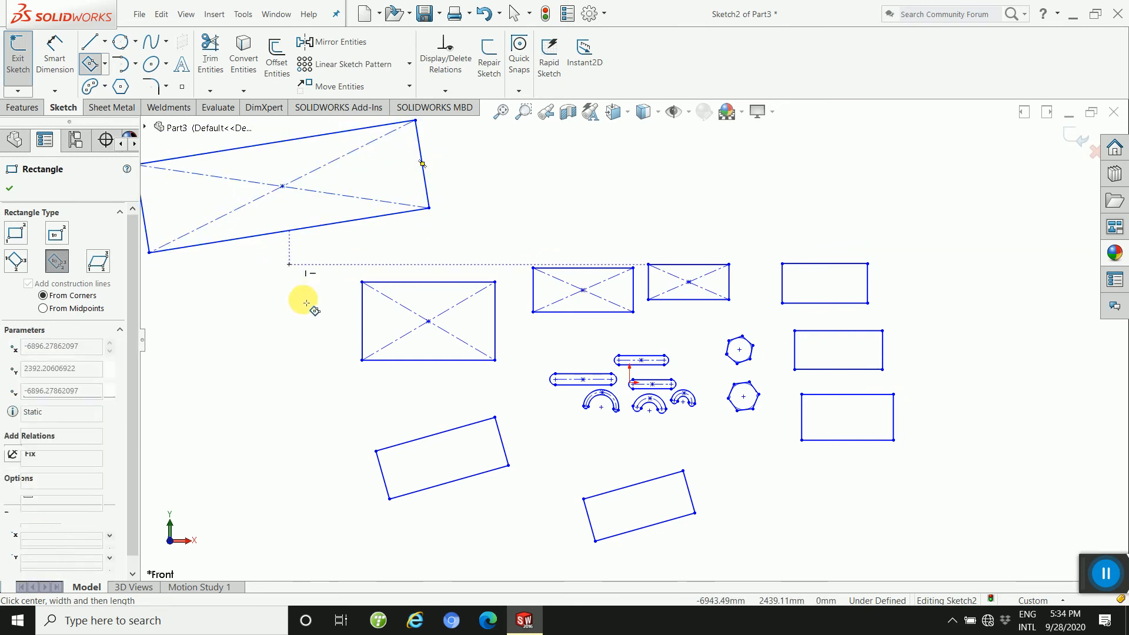
{"action": "right_click", "coordinate": [285, 295]}
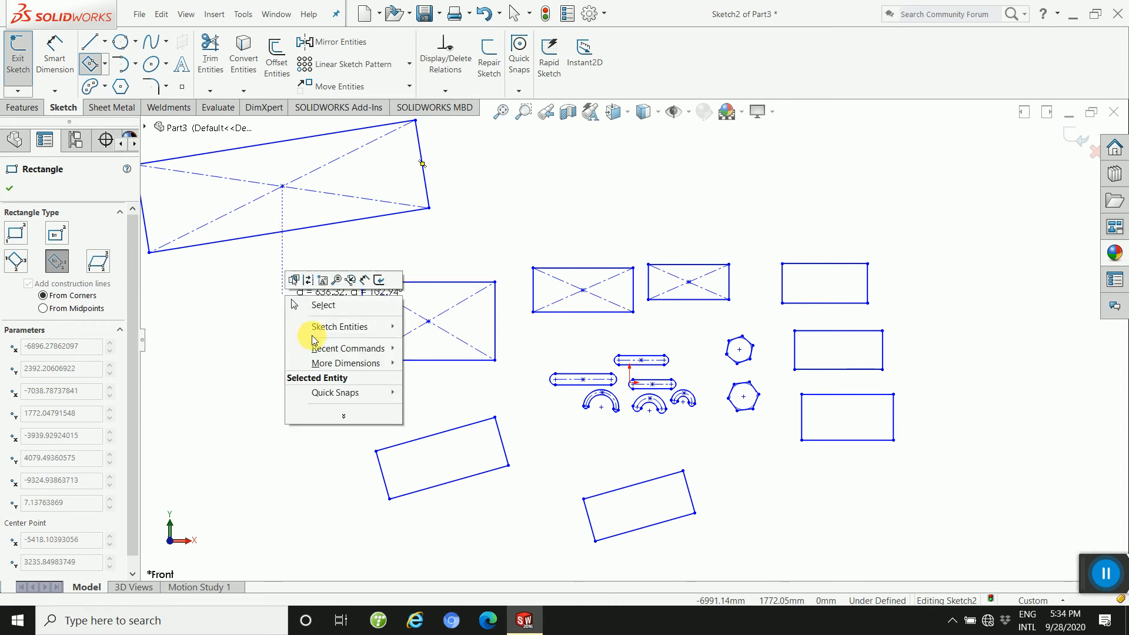
{"action": "left_click", "coordinate": [328, 306]}
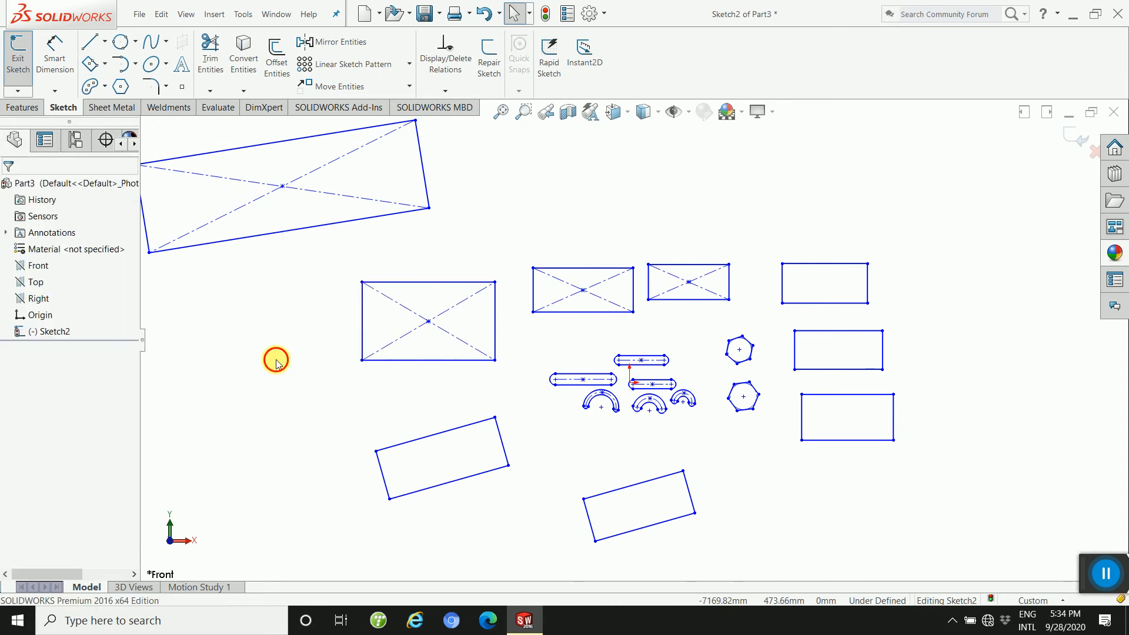
Sketch a parallelogram sloping downward to the right from about X 4923, Y 4561 mm, above the stacked corner rectangles.
{"action": "left_click", "coordinate": [105, 64]}
{"action": "left_click", "coordinate": [127, 142]}
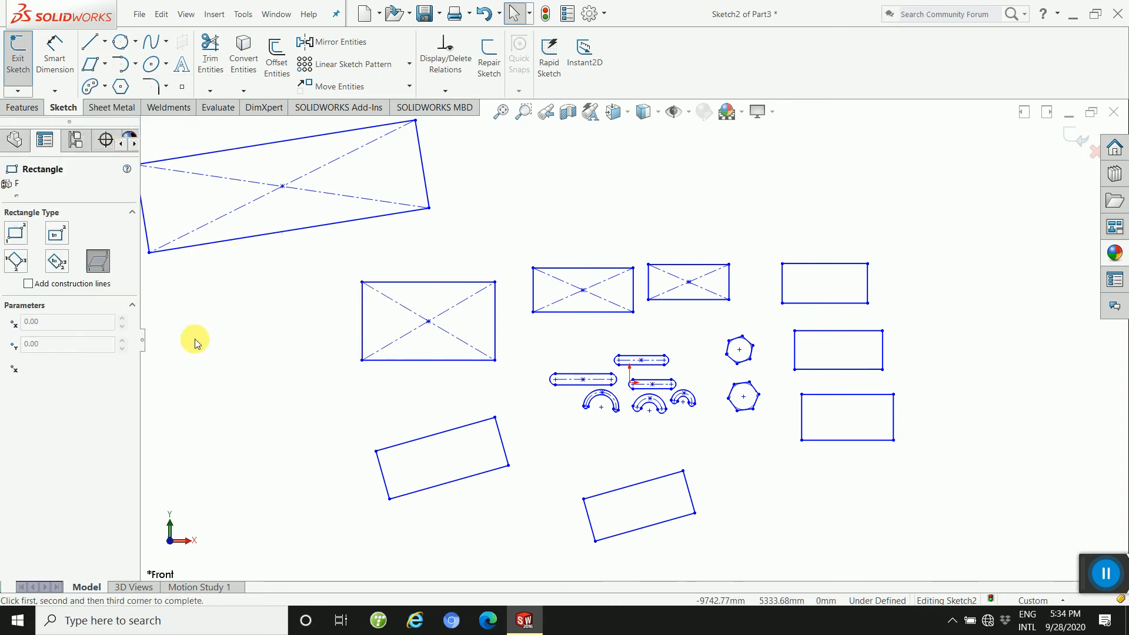
{"action": "scroll", "coordinate": [870, 239], "scroll_direction": "up", "scroll_amount": 2}
{"action": "scroll", "coordinate": [822, 192], "scroll_direction": "down", "scroll_amount": 2}
{"action": "left_click", "coordinate": [826, 190]}
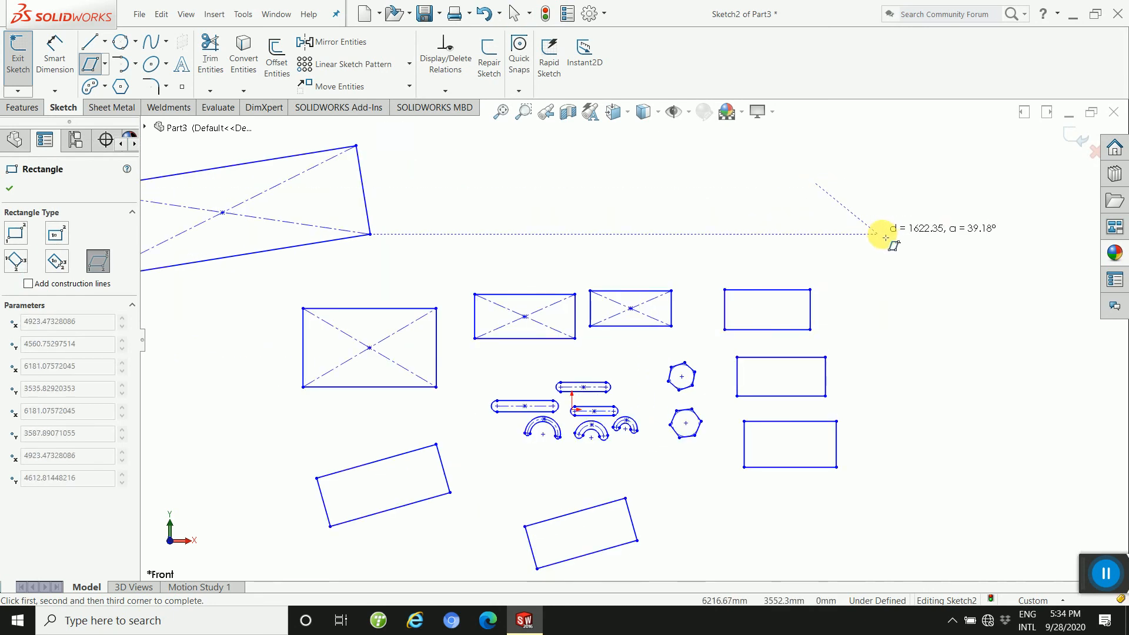
{"action": "left_click", "coordinate": [919, 234]}
{"action": "left_click", "coordinate": [943, 190]}
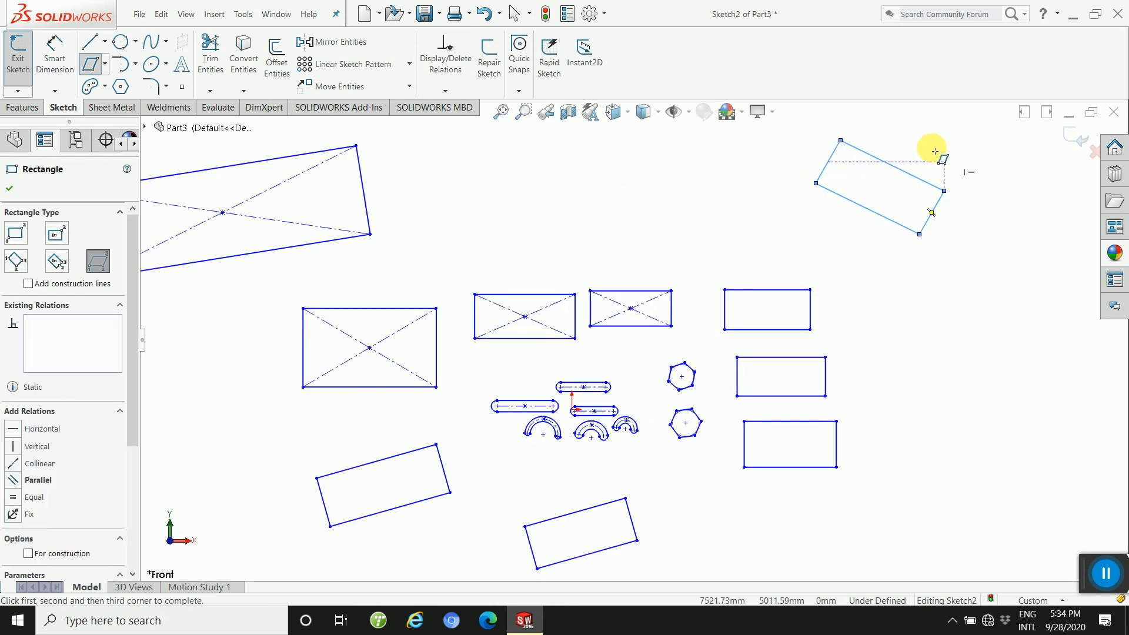
{"action": "right_click", "coordinate": [949, 153]}
{"action": "left_click", "coordinate": [988, 160]}
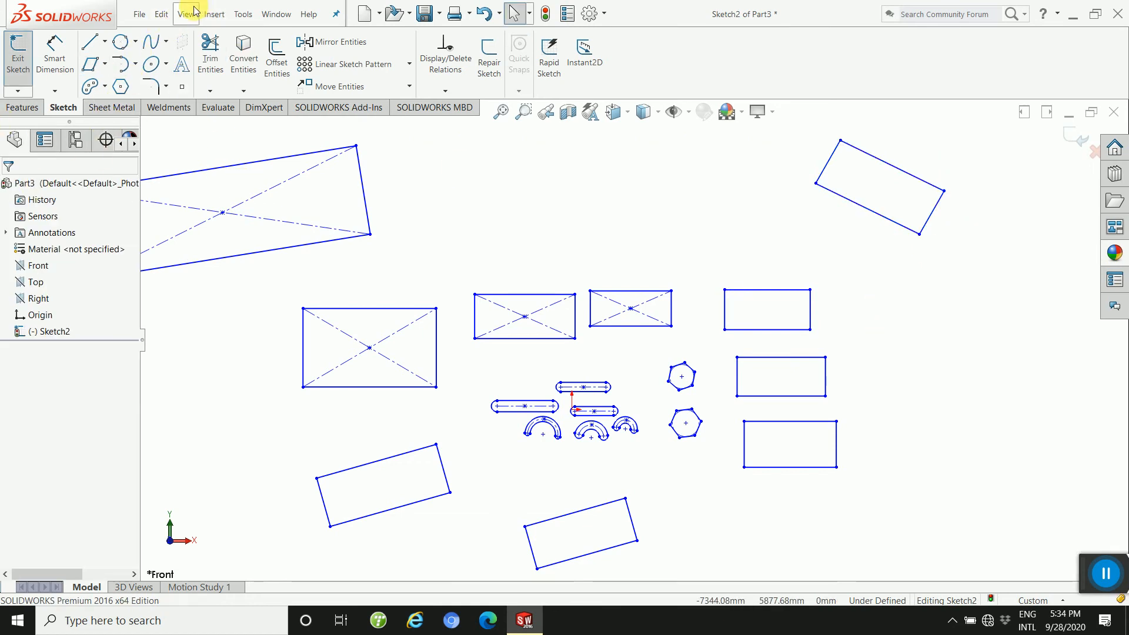
Place seven sketch points in the empty space, three above the center rectangles and four below and right of the parallelogram.
{"action": "left_click", "coordinate": [183, 88]}
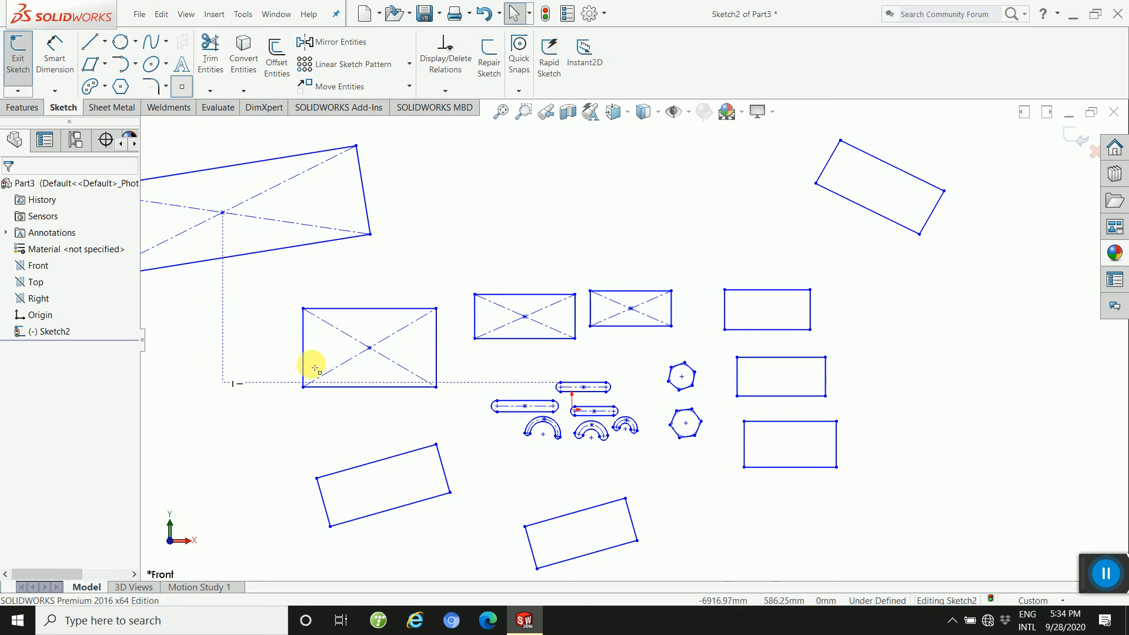
{"action": "left_click", "coordinate": [630, 191]}
{"action": "left_click", "coordinate": [714, 218]}
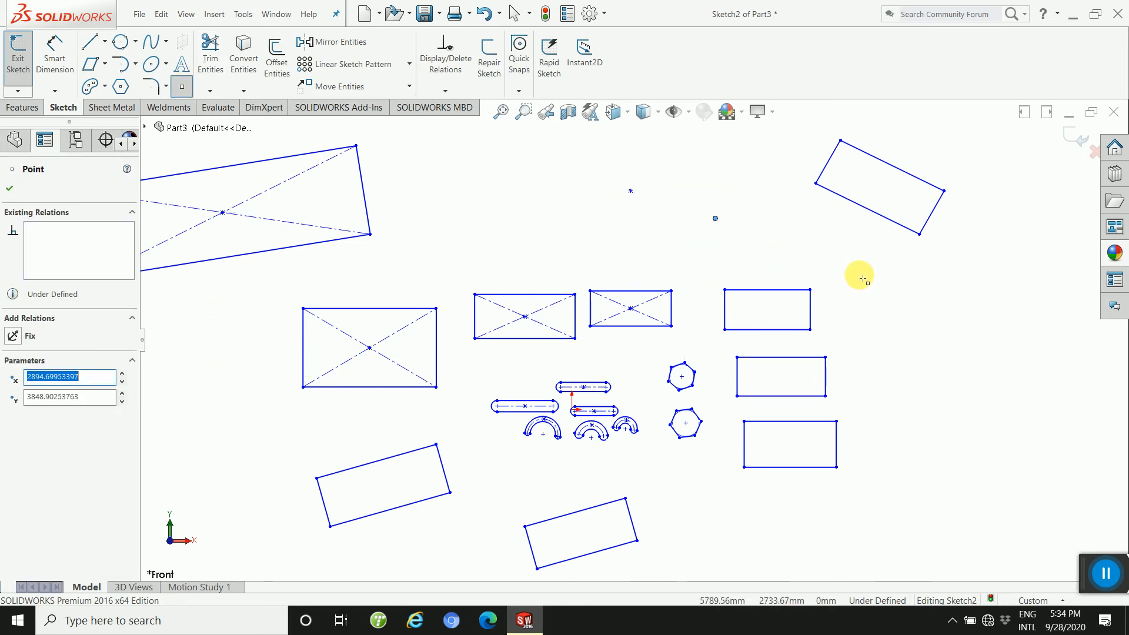
{"action": "left_click", "coordinate": [864, 279]}
{"action": "left_click", "coordinate": [933, 333]}
{"action": "left_click", "coordinate": [984, 300]}
{"action": "left_click", "coordinate": [987, 234]}
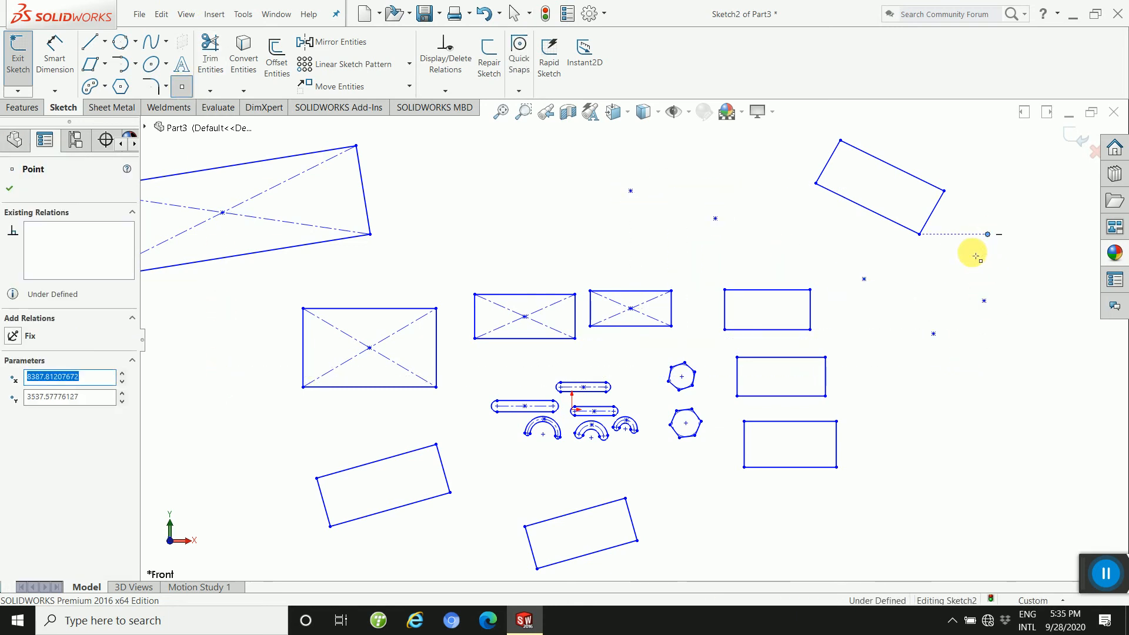
{"action": "left_click", "coordinate": [537, 206]}
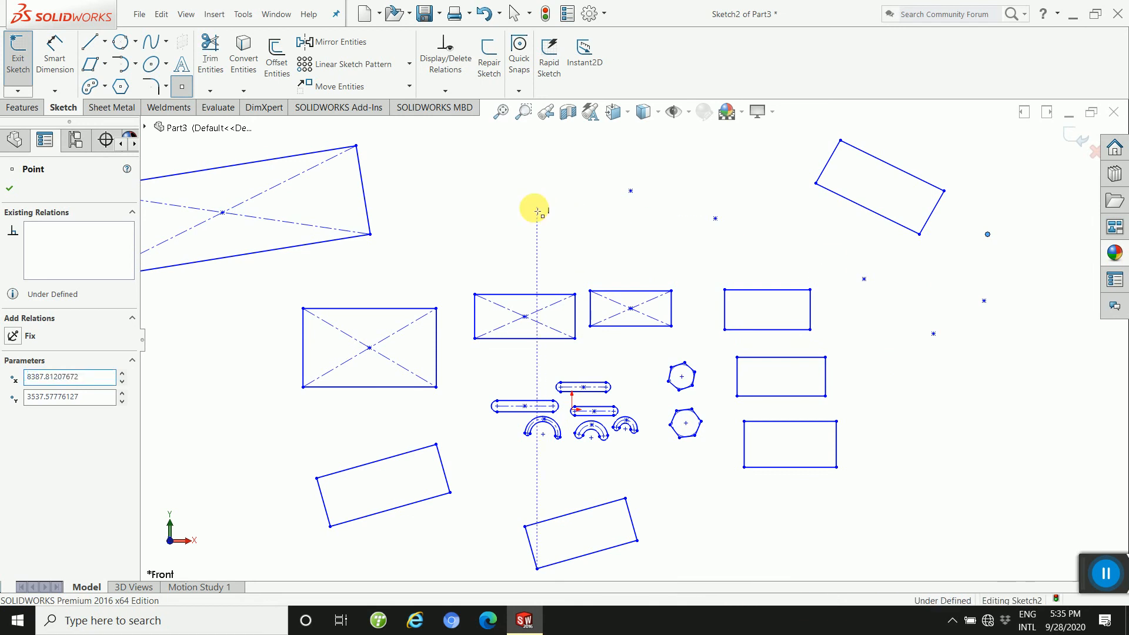
{"action": "left_click", "coordinate": [10, 188]}
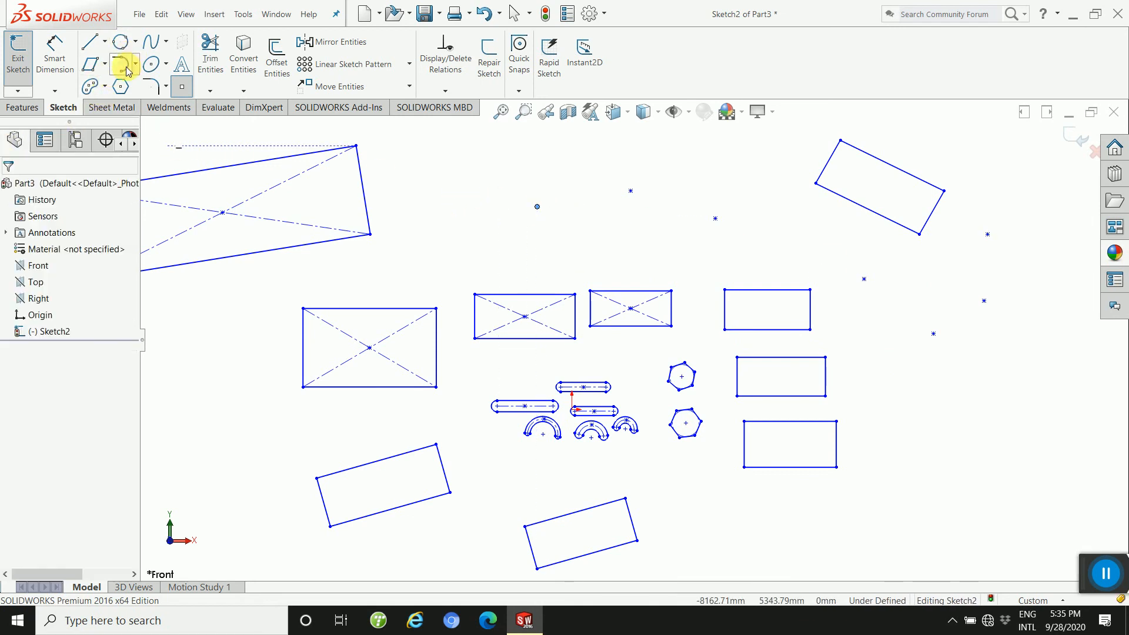
Sketch an open spline through the seven sketch points, from above the center rectangles to the point below the parallelogram.
{"action": "left_click", "coordinate": [152, 48]}
{"action": "left_click", "coordinate": [537, 206]}
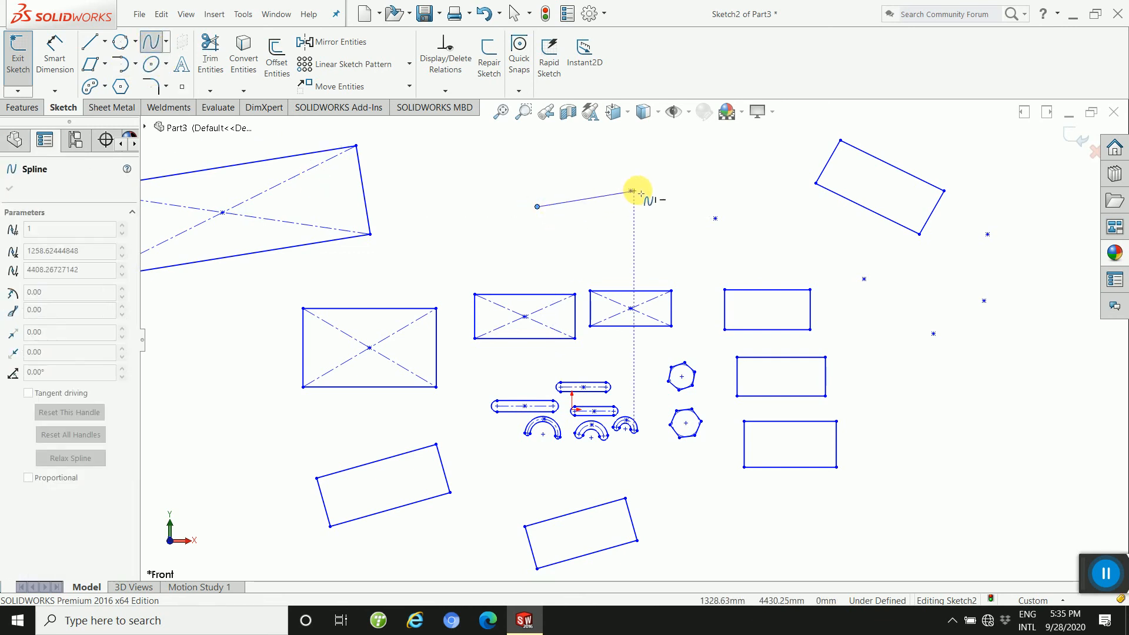
{"action": "left_click", "coordinate": [631, 191]}
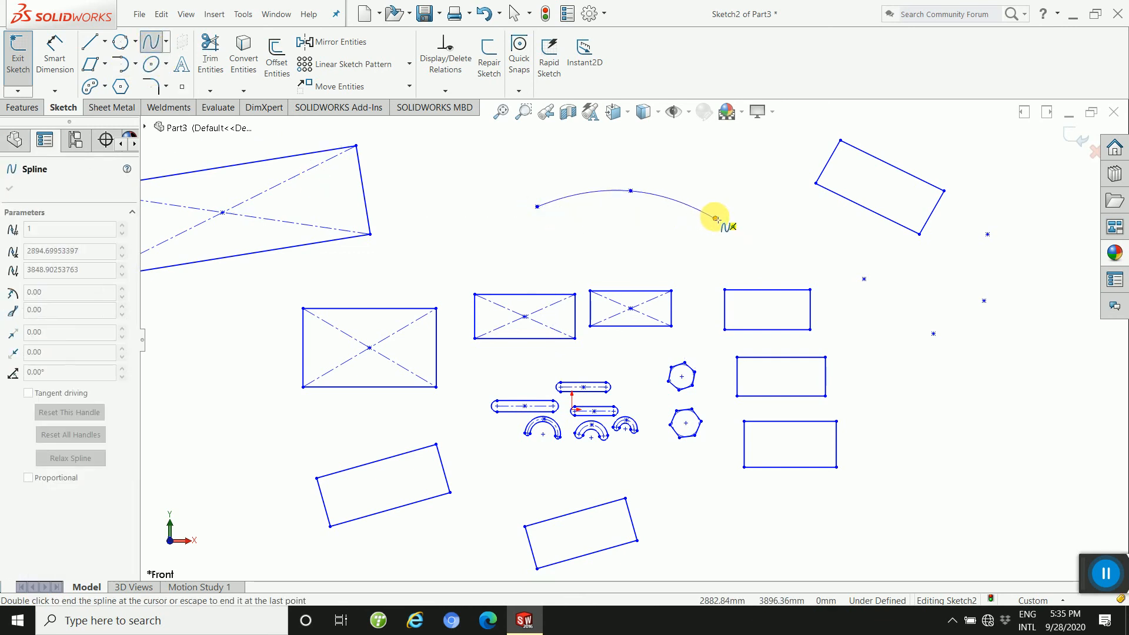
{"action": "left_click", "coordinate": [715, 218]}
{"action": "left_click", "coordinate": [864, 279]}
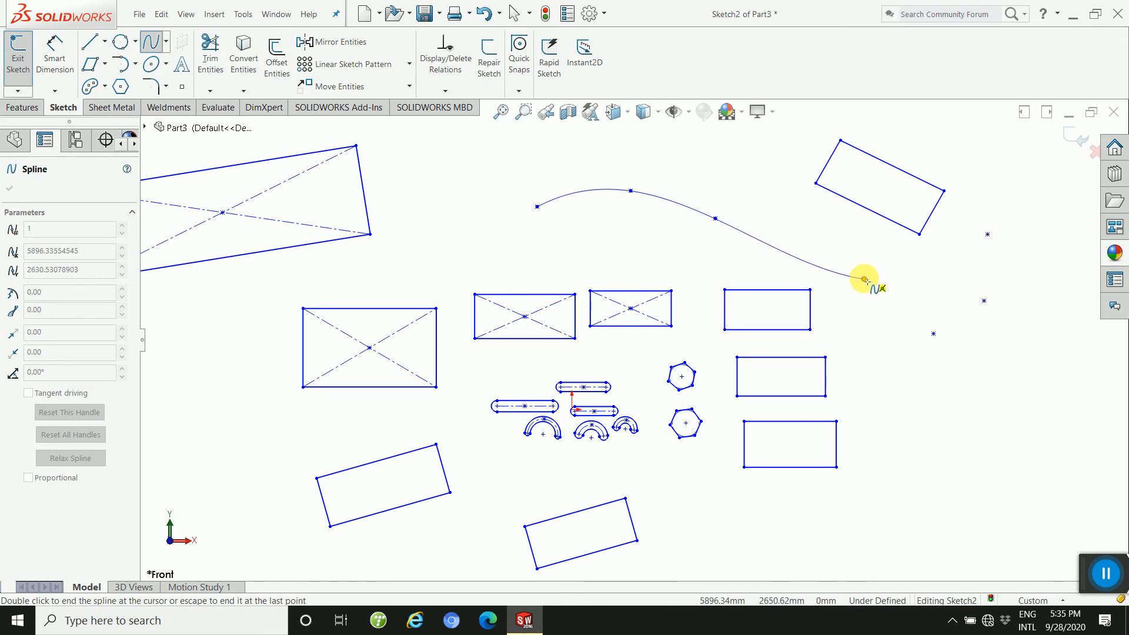
{"action": "left_click", "coordinate": [933, 334]}
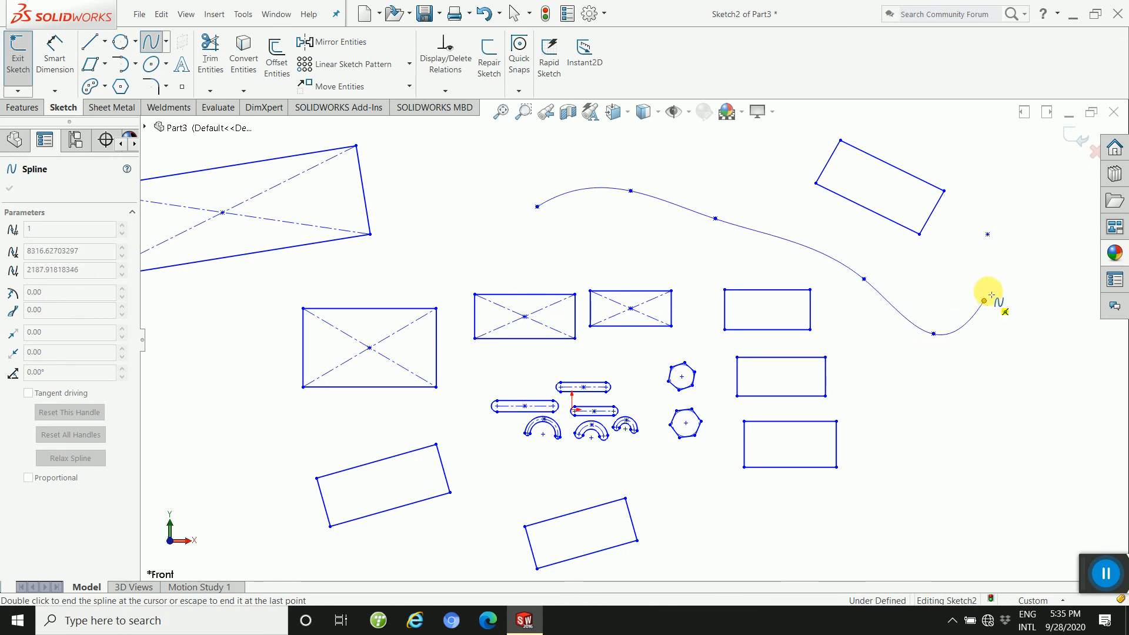
{"action": "right_click", "coordinate": [980, 171]}
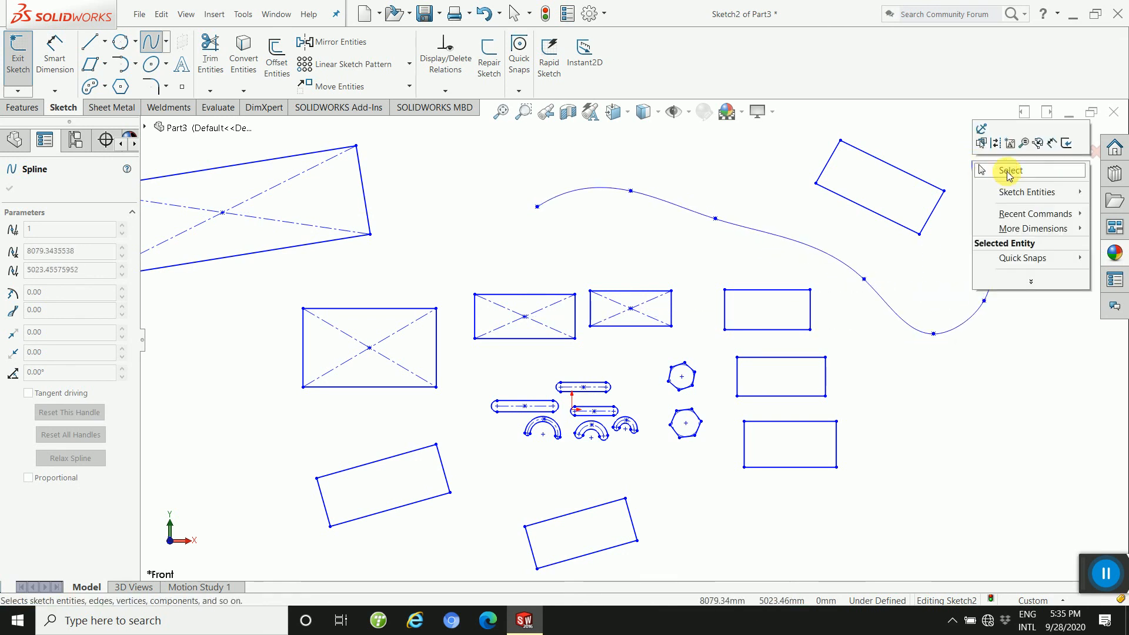
{"action": "left_click", "coordinate": [1009, 172]}
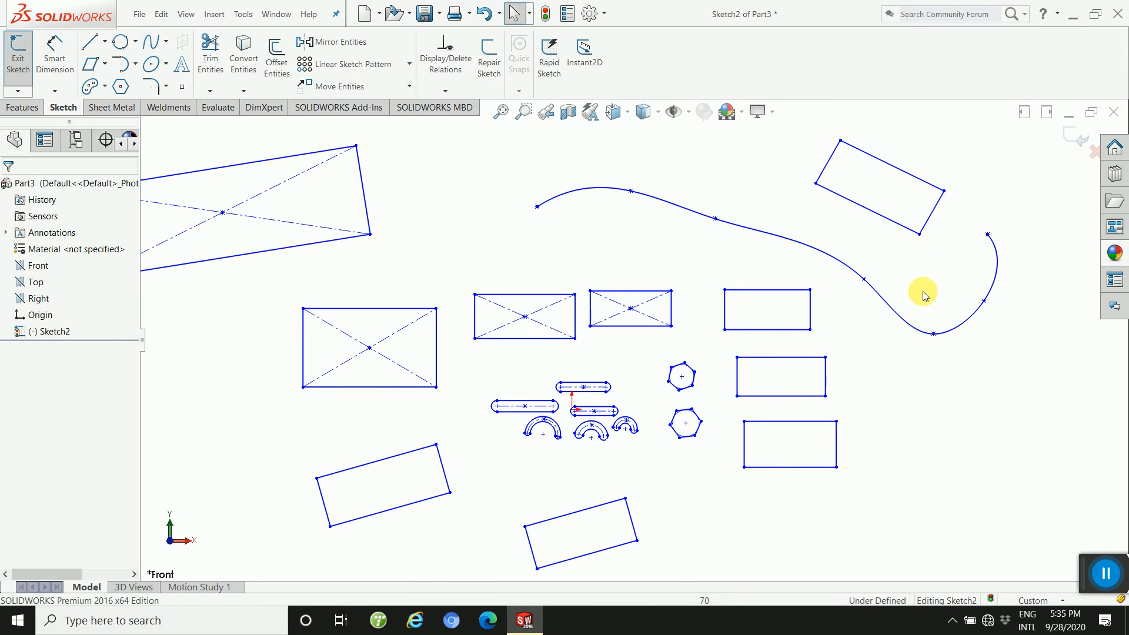
Add the sketch text "cad cam" in the empty space just below and left of the spline's start point.
{"action": "left_click", "coordinate": [181, 66]}
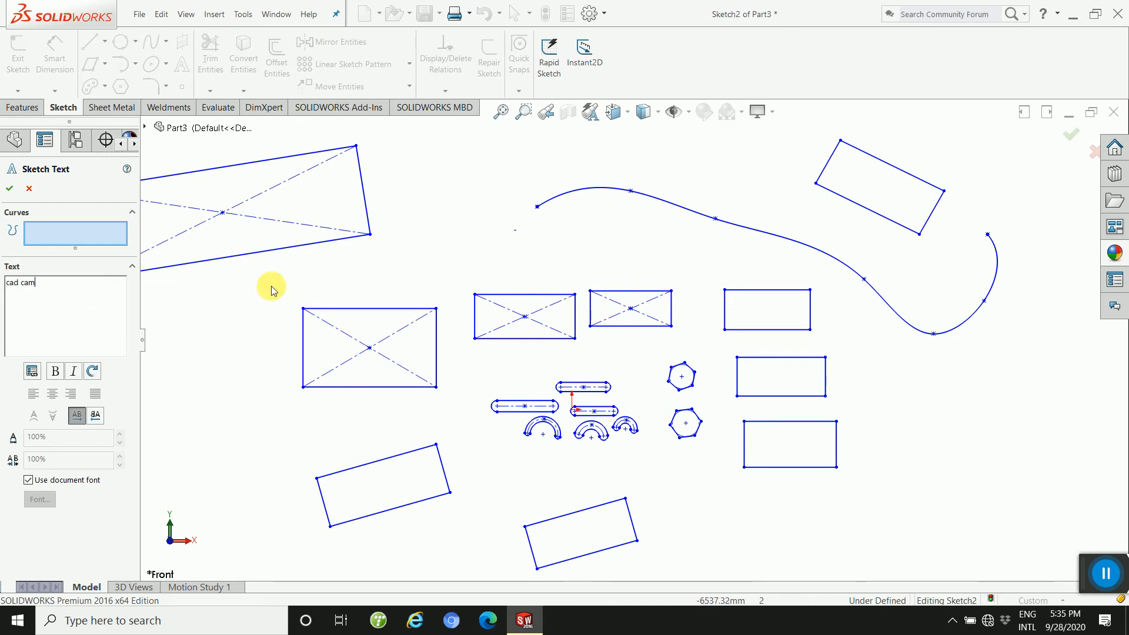
{"action": "left_click", "coordinate": [9, 190]}
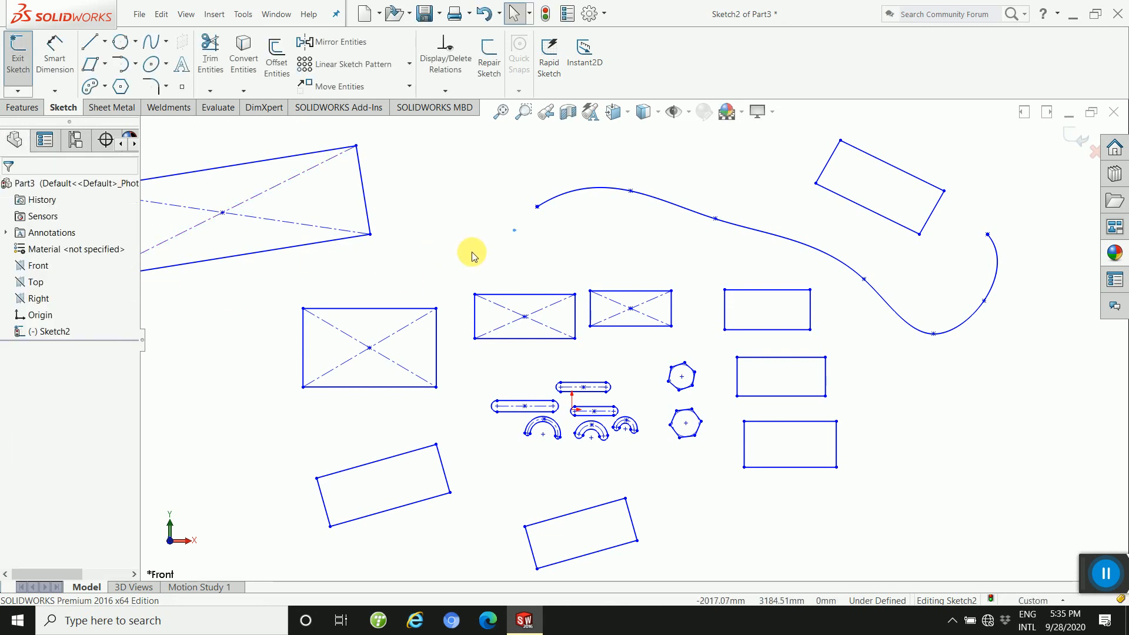
{"action": "scroll", "coordinate": [525, 261], "scroll_direction": "down", "scroll_amount": 10}
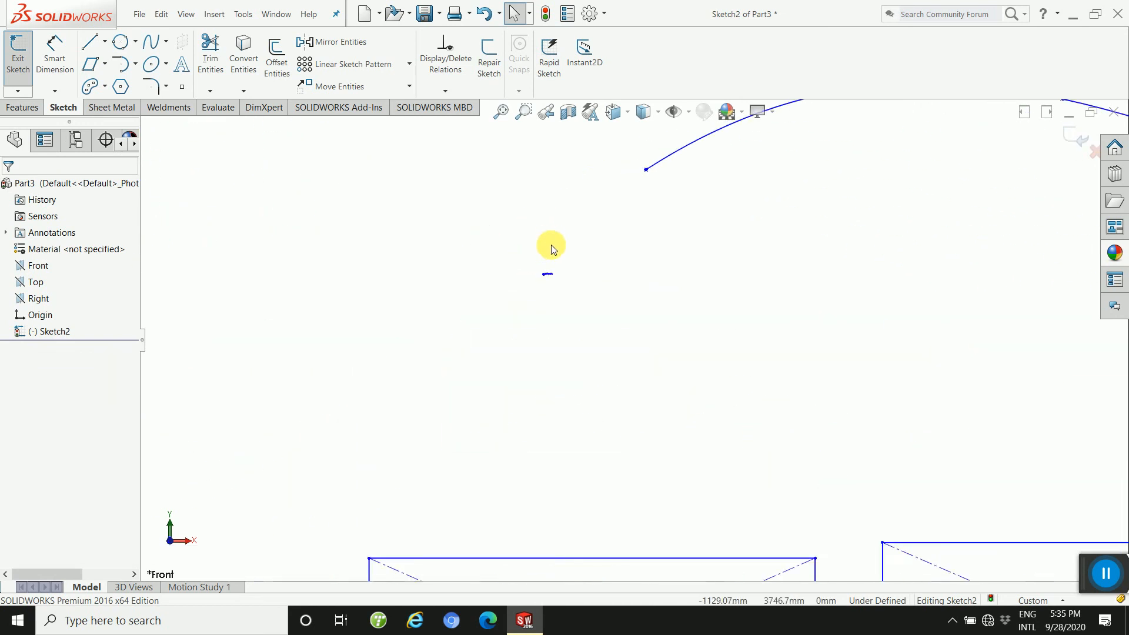
{"action": "scroll", "coordinate": [629, 407], "scroll_direction": "down", "scroll_amount": 2}
{"action": "mouse_move", "coordinate": [732, 283]}
{"action": "left_mouse_down"}
{"action": "mouse_move", "coordinate": [636, 373]}
{"action": "mouse_move", "coordinate": [410, 289]}
{"action": "left_mouse_up"}
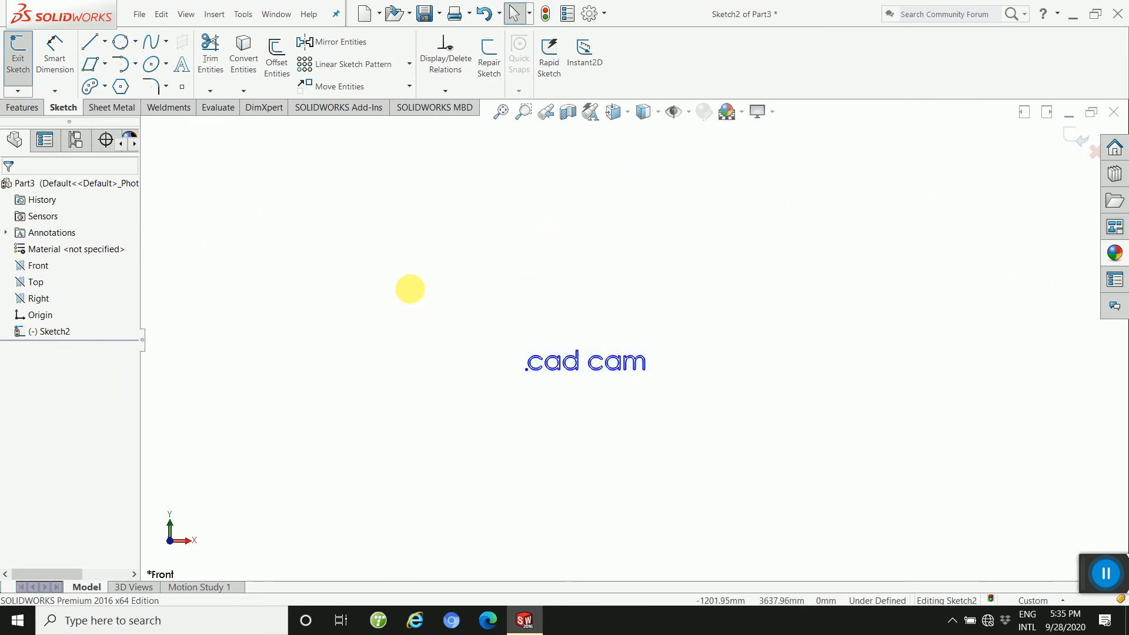
Override the document font for the "cad cam" sketch text and set its height to 24 points.
{"action": "double_click", "coordinate": [538, 355]}
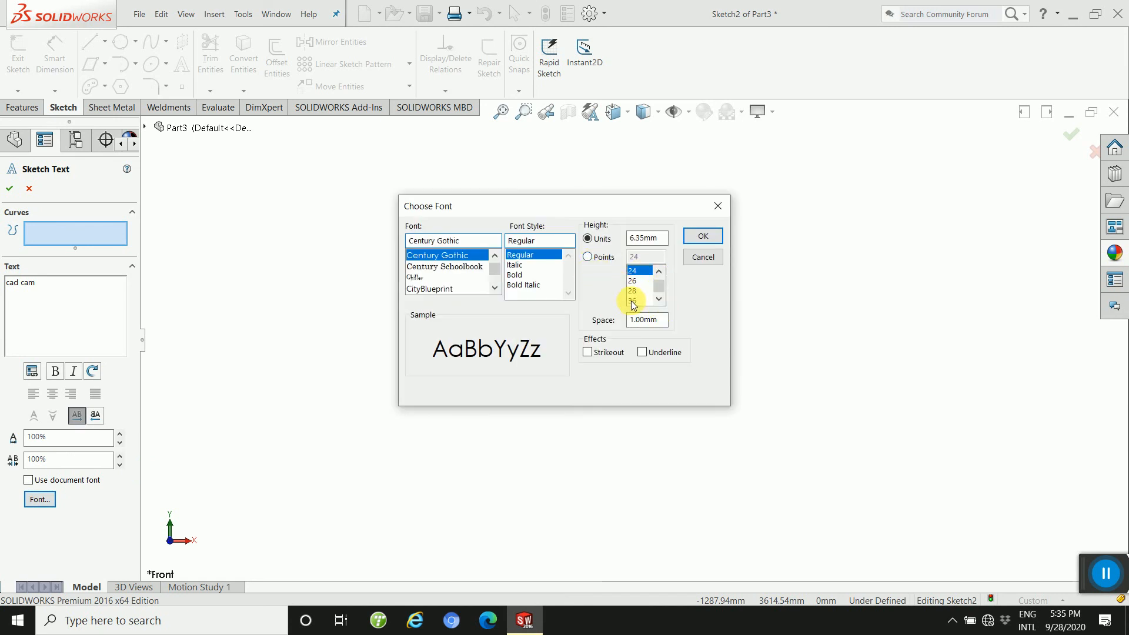
{"action": "left_click", "coordinate": [587, 256]}
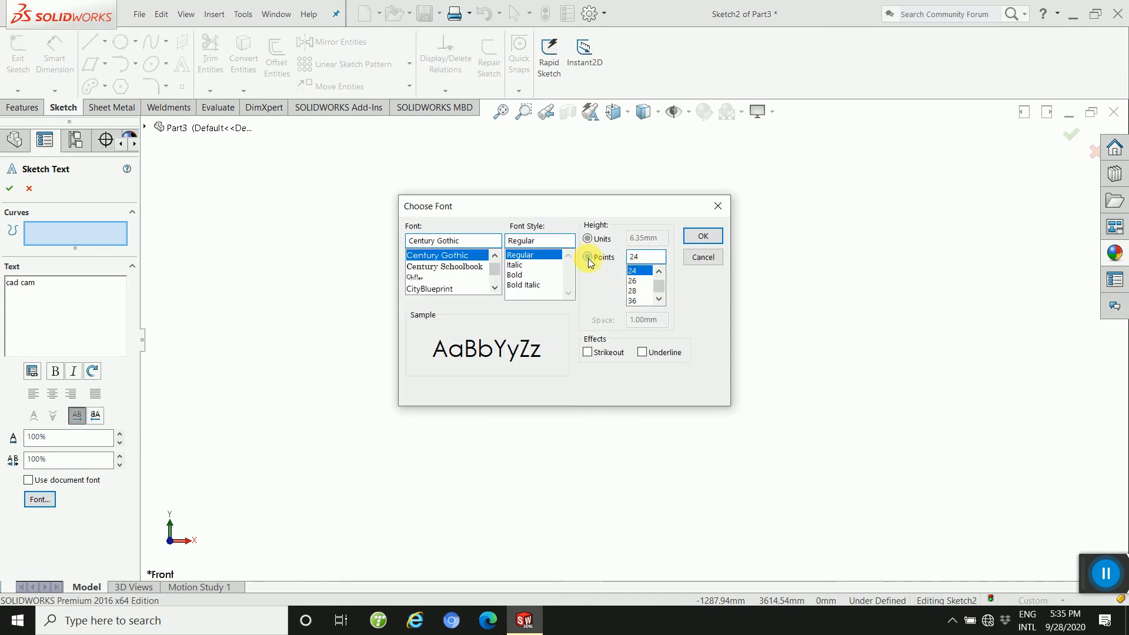
{"action": "left_click", "coordinate": [700, 236]}
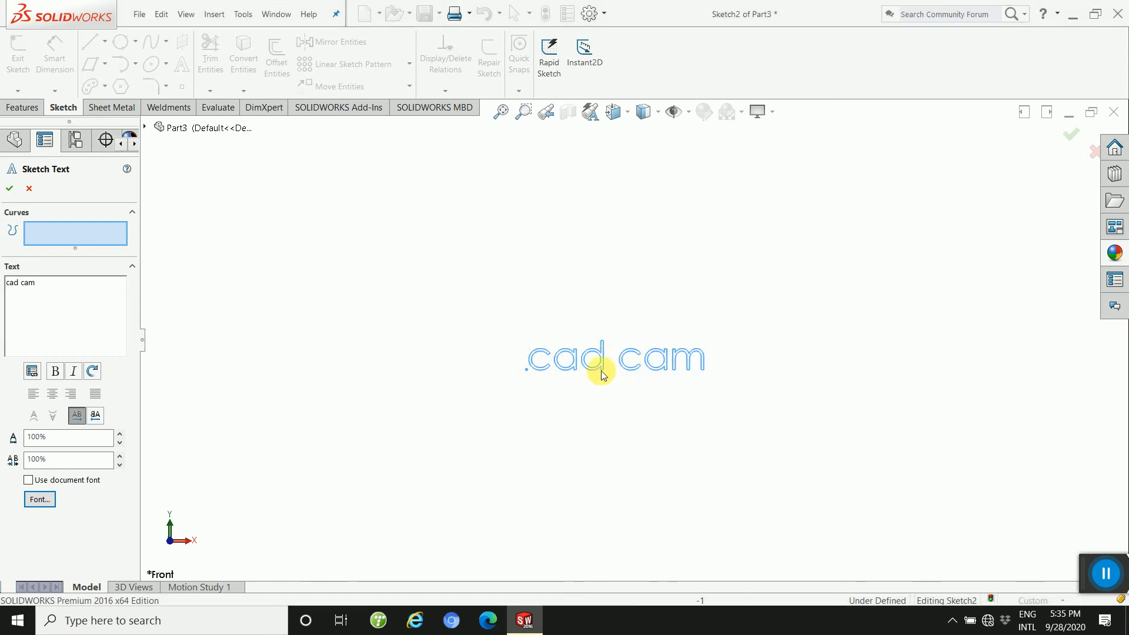
{"action": "left_click", "coordinate": [12, 189]}
{"action": "scroll", "coordinate": [679, 361], "scroll_direction": "down", "scroll_amount": 4}
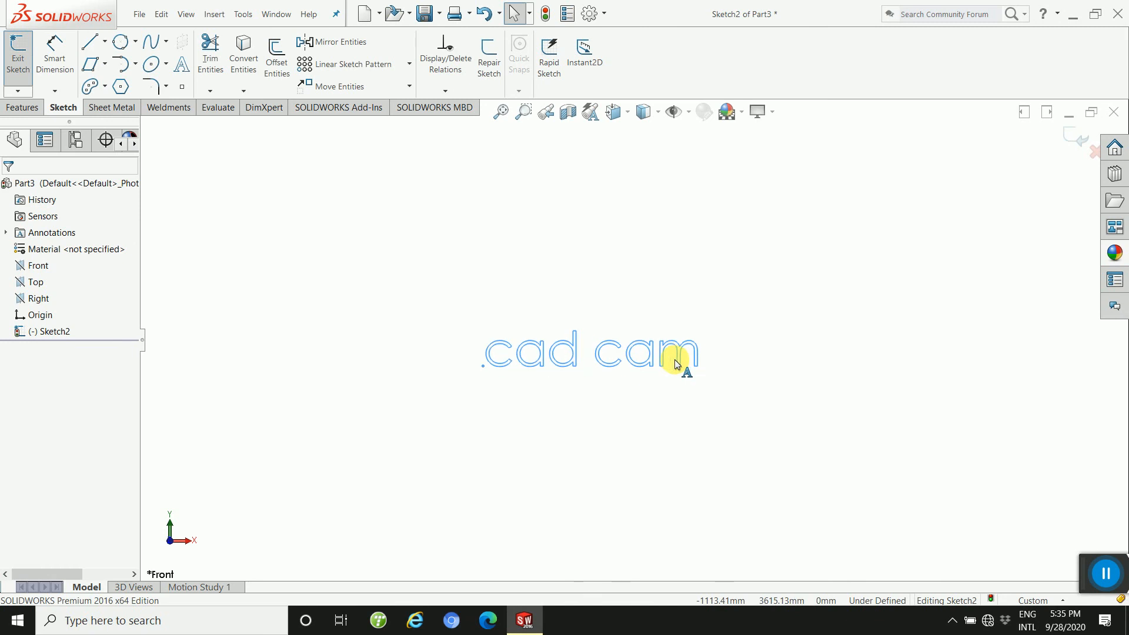
{"action": "left_click", "coordinate": [538, 322]}
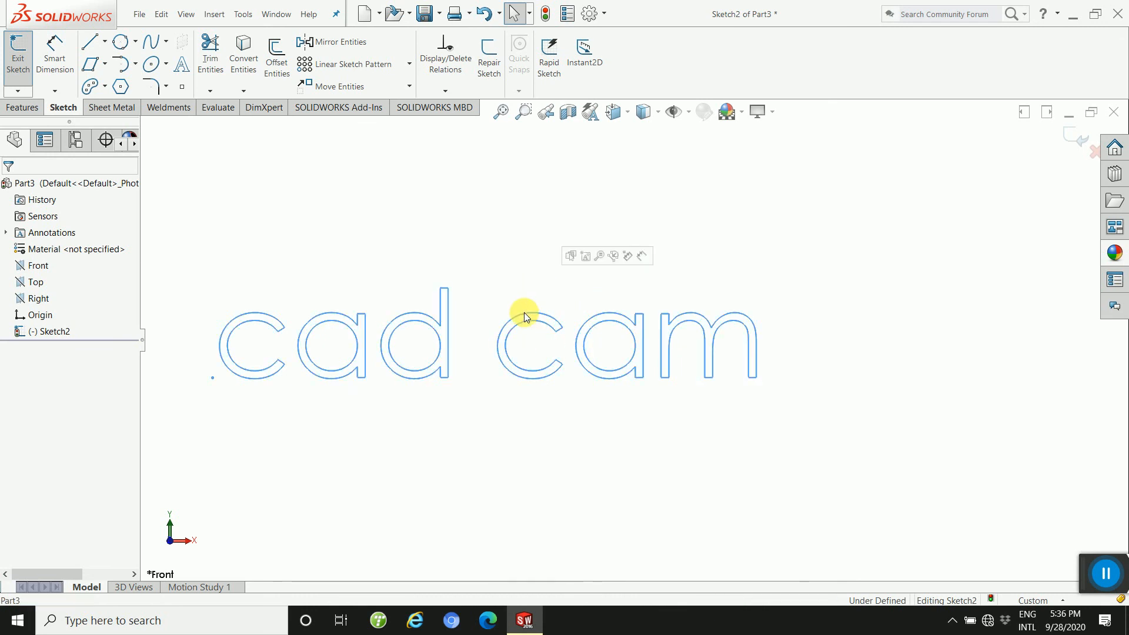
{"action": "scroll", "coordinate": [520, 318], "scroll_direction": "down", "scroll_amount": 3}
{"action": "scroll", "coordinate": [536, 305], "scroll_direction": "up", "scroll_amount": 4}
Lasso-select the sketched shapes together with the spline and text, and delete the selection.
{"action": "left_click", "coordinate": [501, 112]}
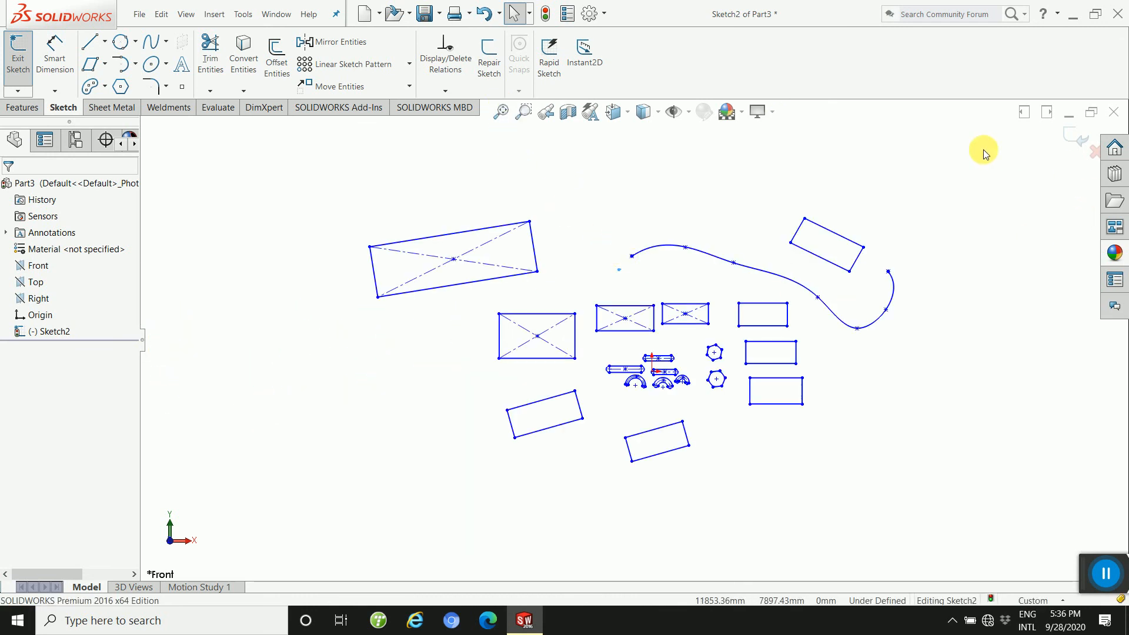
{"action": "mouse_move", "coordinate": [985, 154]}
{"action": "left_mouse_down"}
{"action": "mouse_move", "coordinate": [564, 536]}
{"action": "mouse_move", "coordinate": [363, 156]}
{"action": "mouse_move", "coordinate": [383, 182]}
{"action": "left_mouse_up"}
{"action": "right_click", "coordinate": [384, 185]}
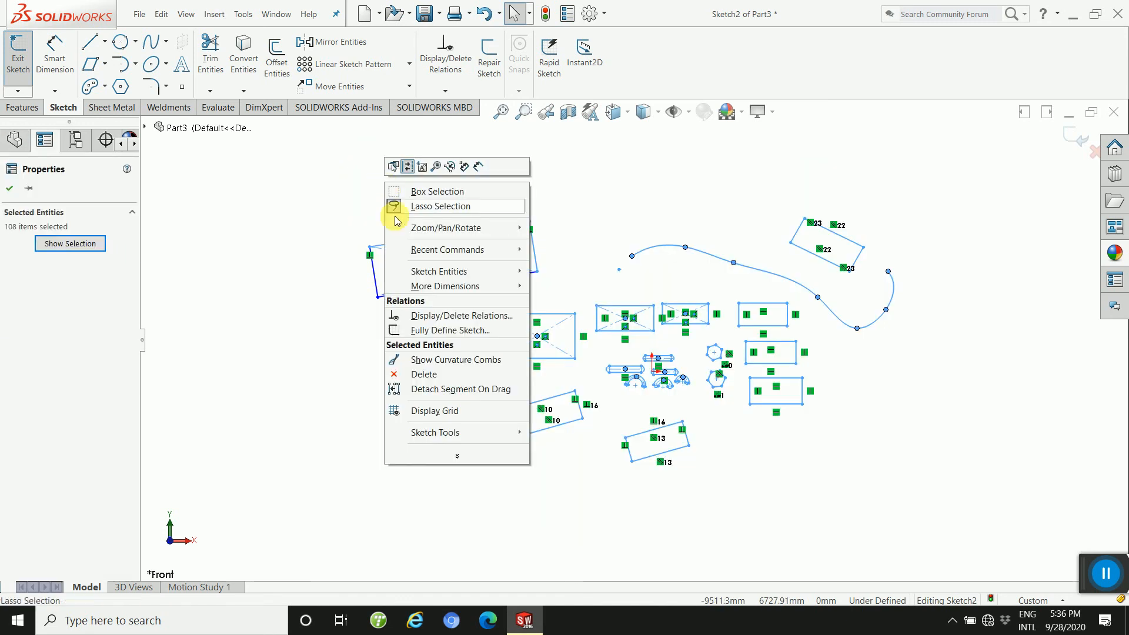
{"action": "left_click", "coordinate": [427, 375]}
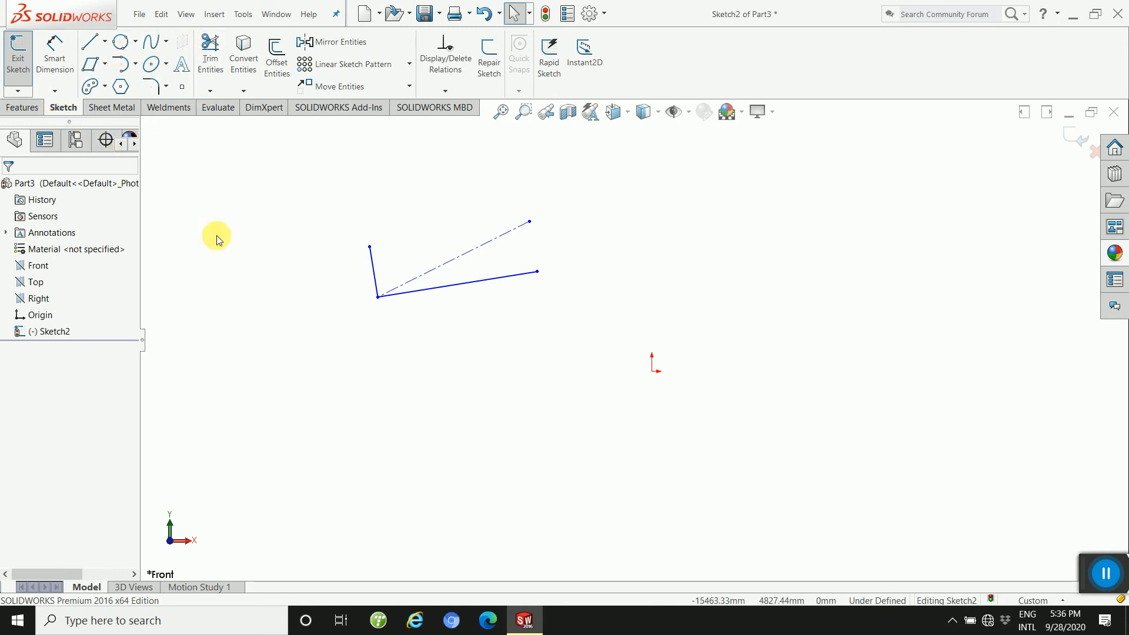
Exit the current sketch, keeping the remaining lines of the tilted rectangle.
{"action": "left_click", "coordinate": [36, 268]}
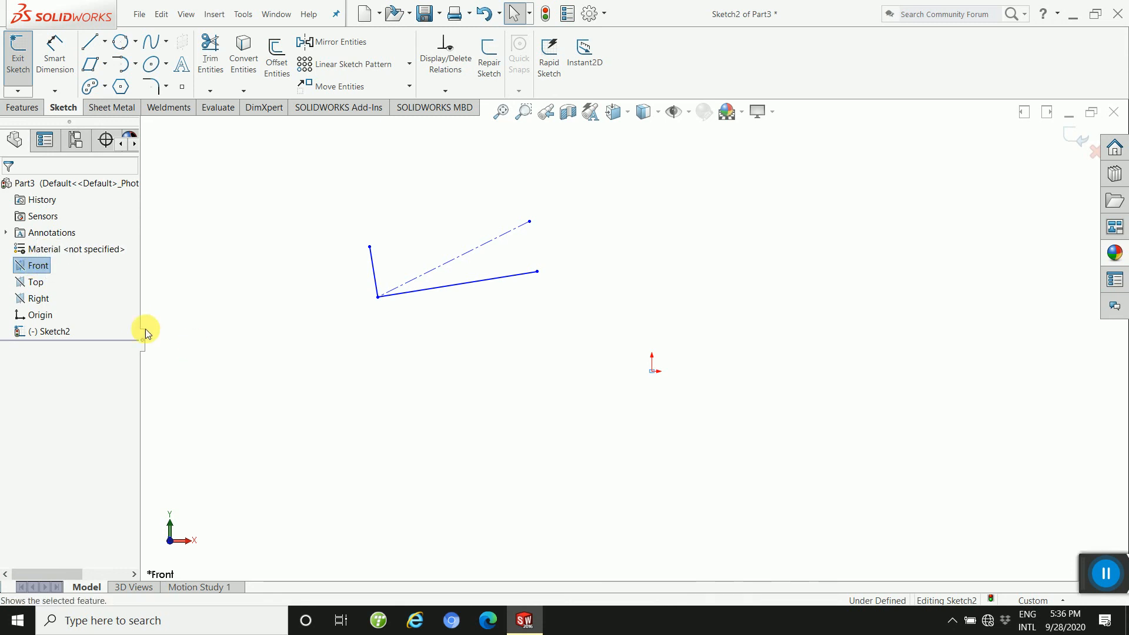
{"action": "left_click", "coordinate": [27, 282]}
{"action": "left_click", "coordinate": [33, 271]}
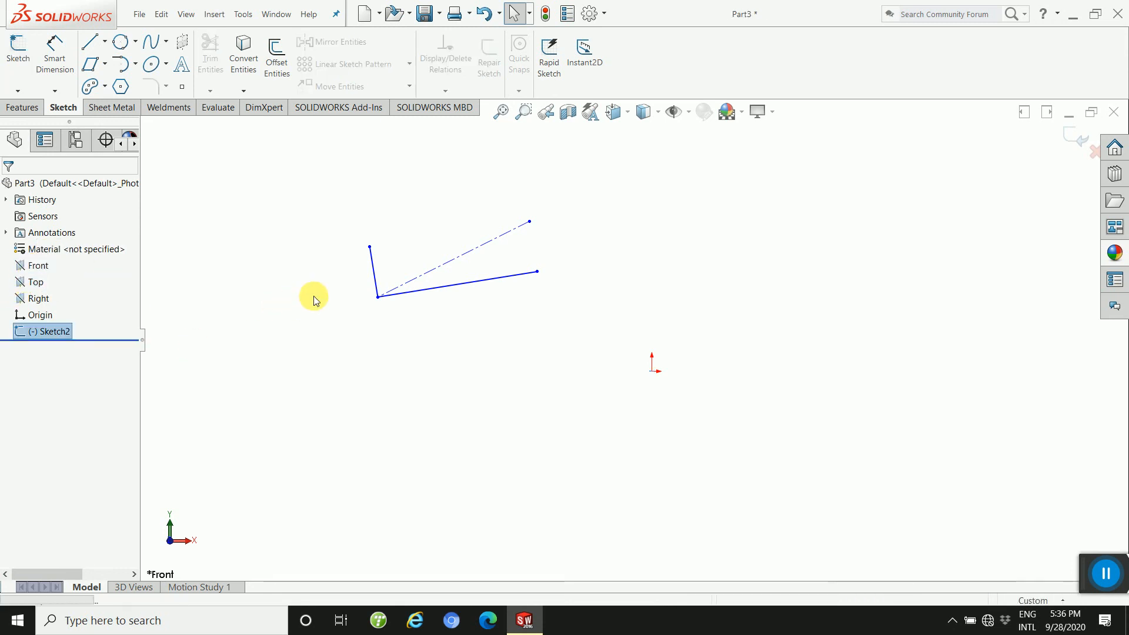